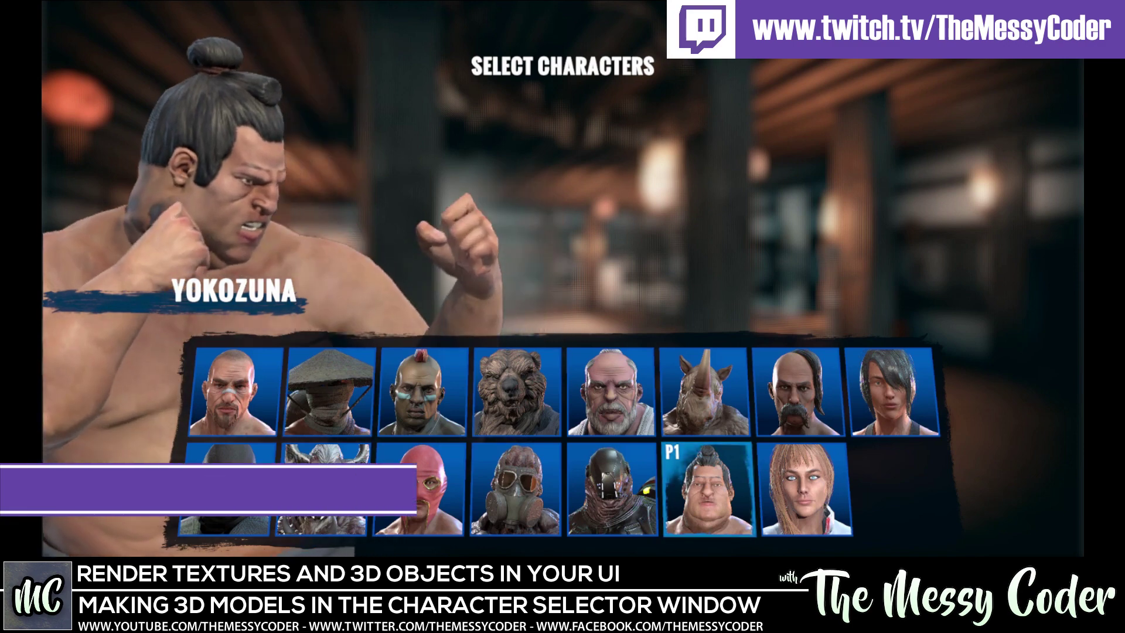
- Browse the roster with the arrow keys, lock in Francois Vouivre for P1, and move the CPU to Rojin
key("Left")
key("Left")
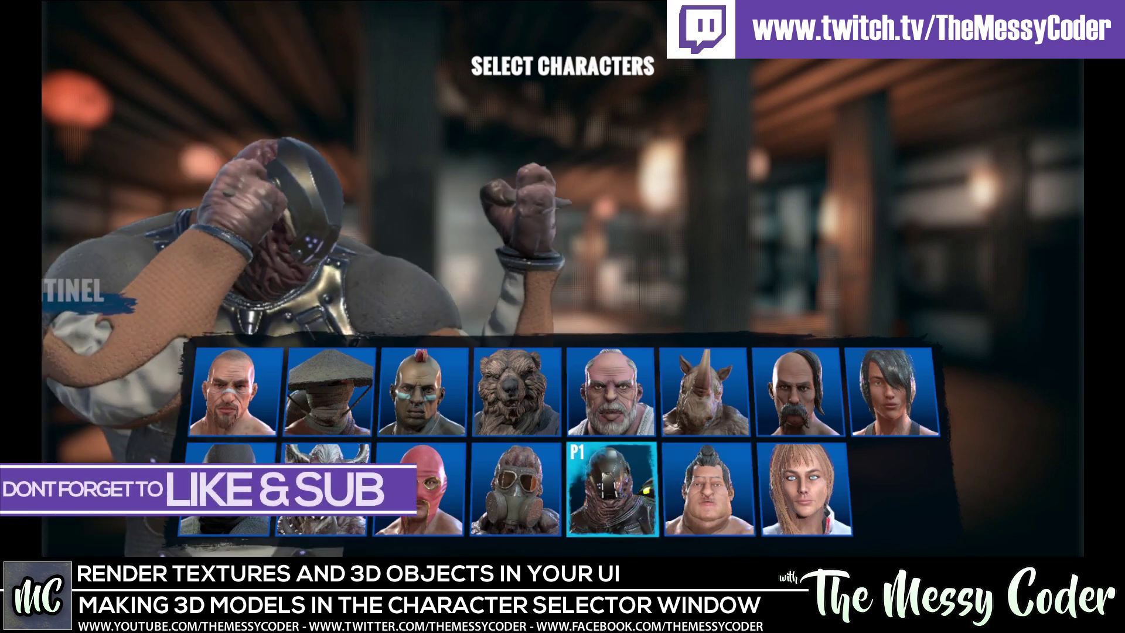
key("Up")
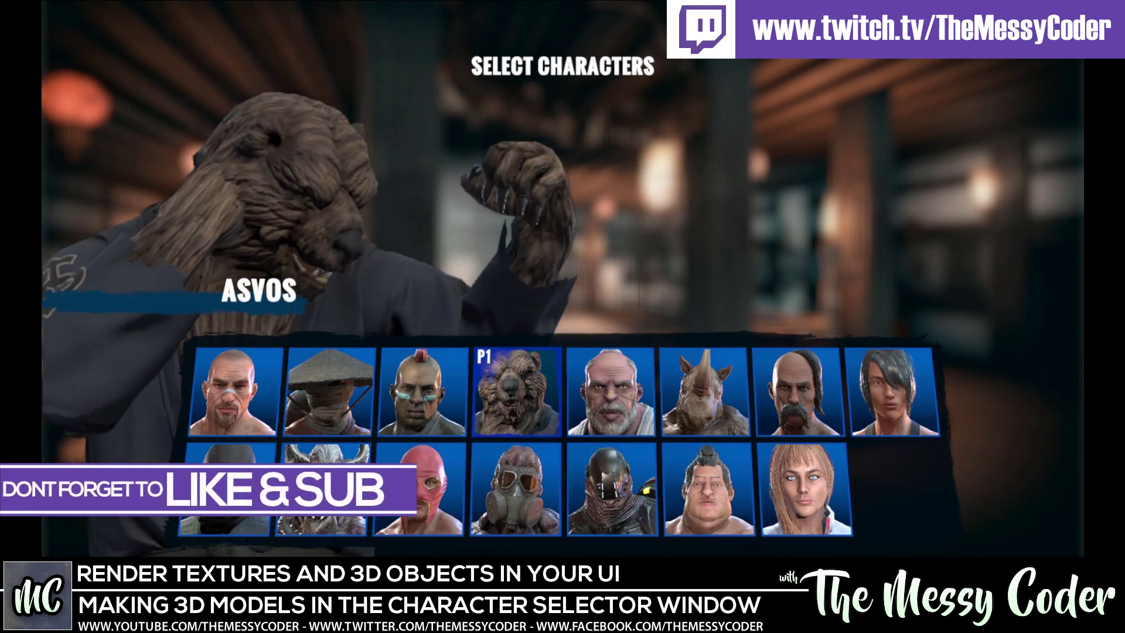
key("Left")
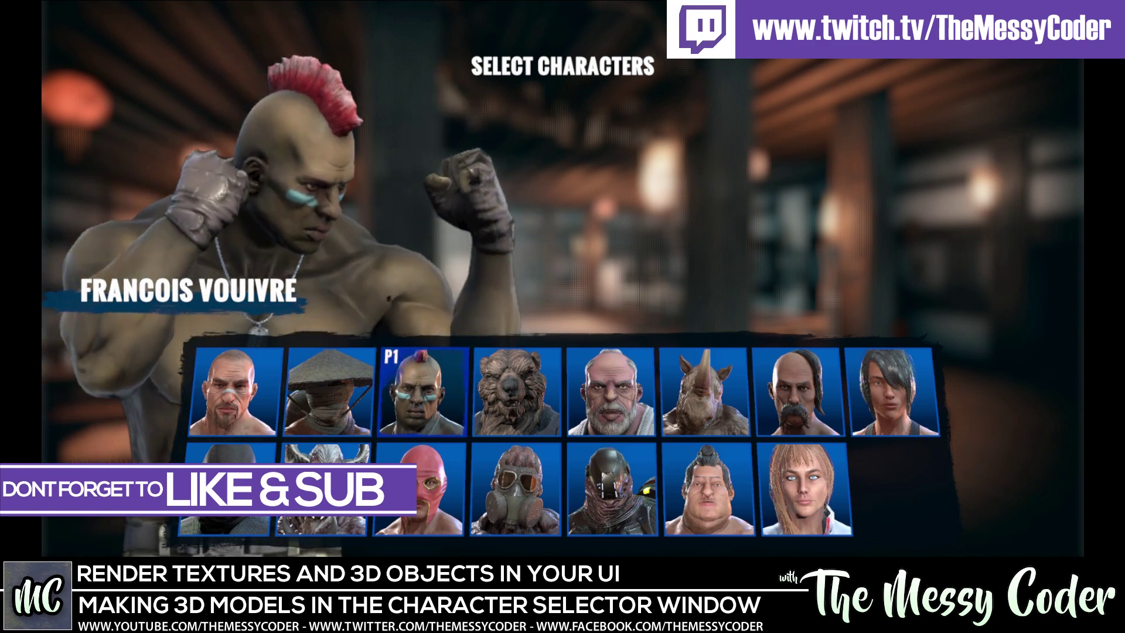
key("Right")
key("Down")
key("Left")
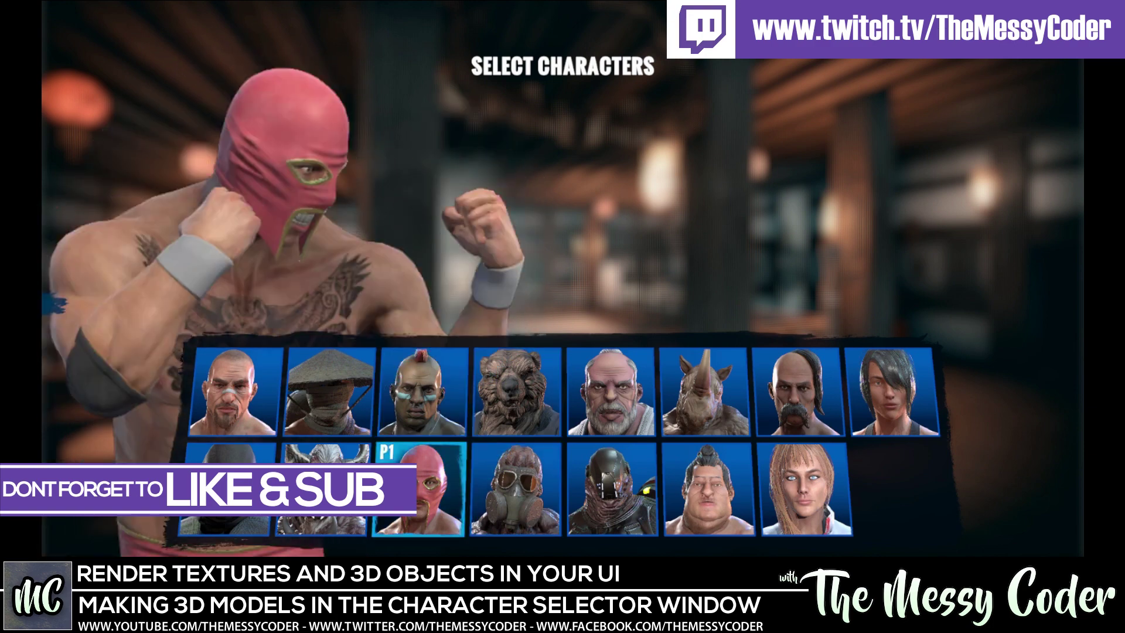
key("Up")
key("Return")
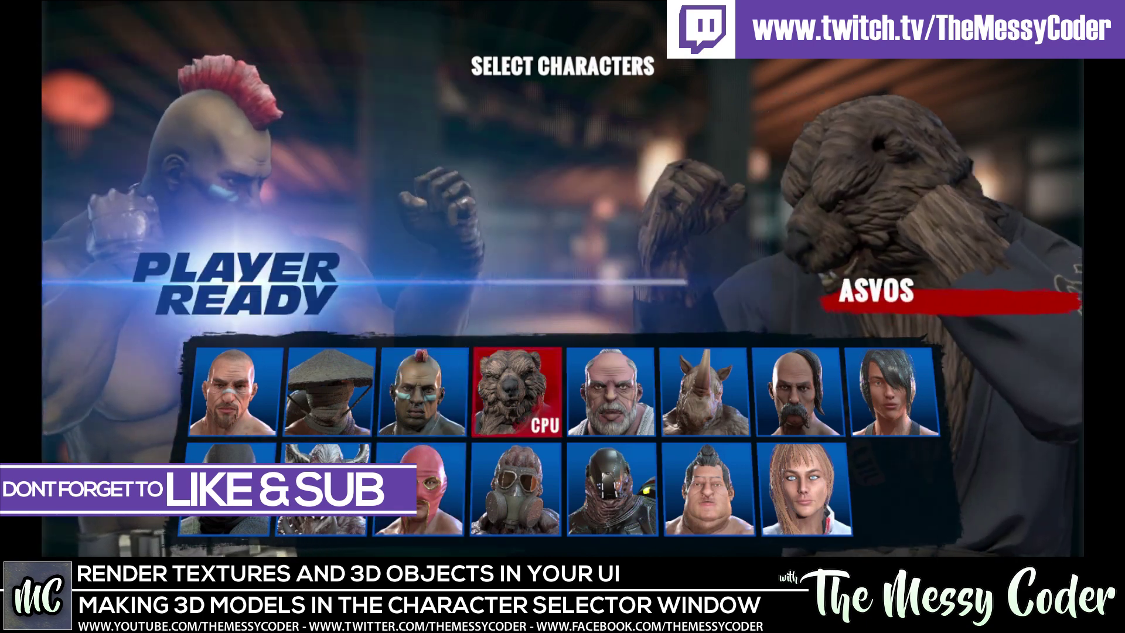
key("Right")
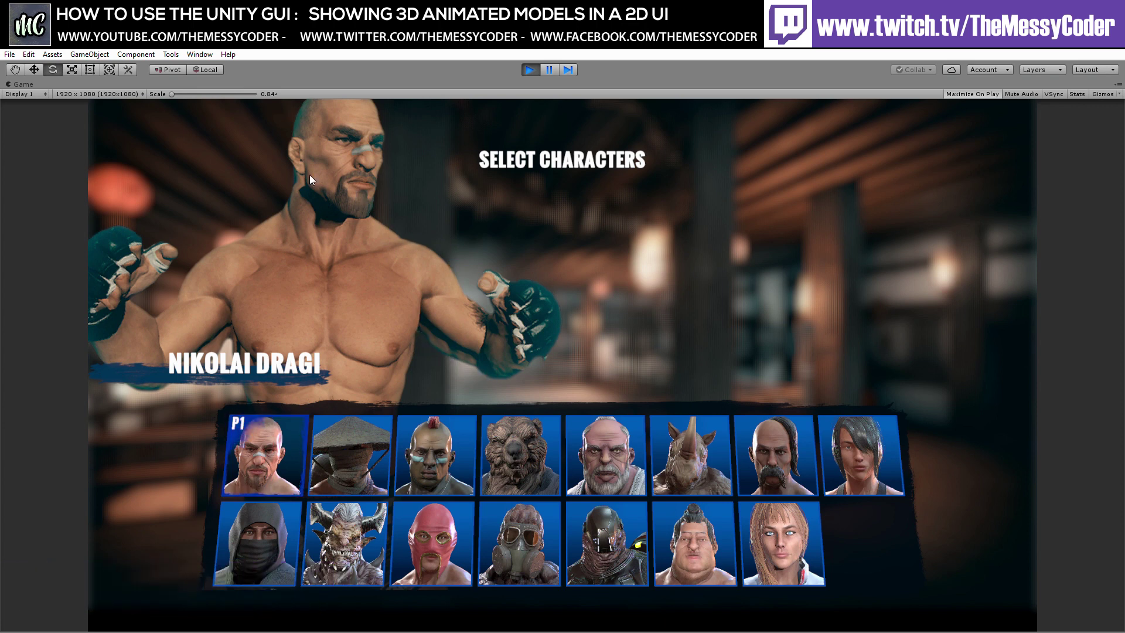
- Preview Blaze, Takezo Kensei and the female boxer, then exit Play mode
left_click(845, 438)
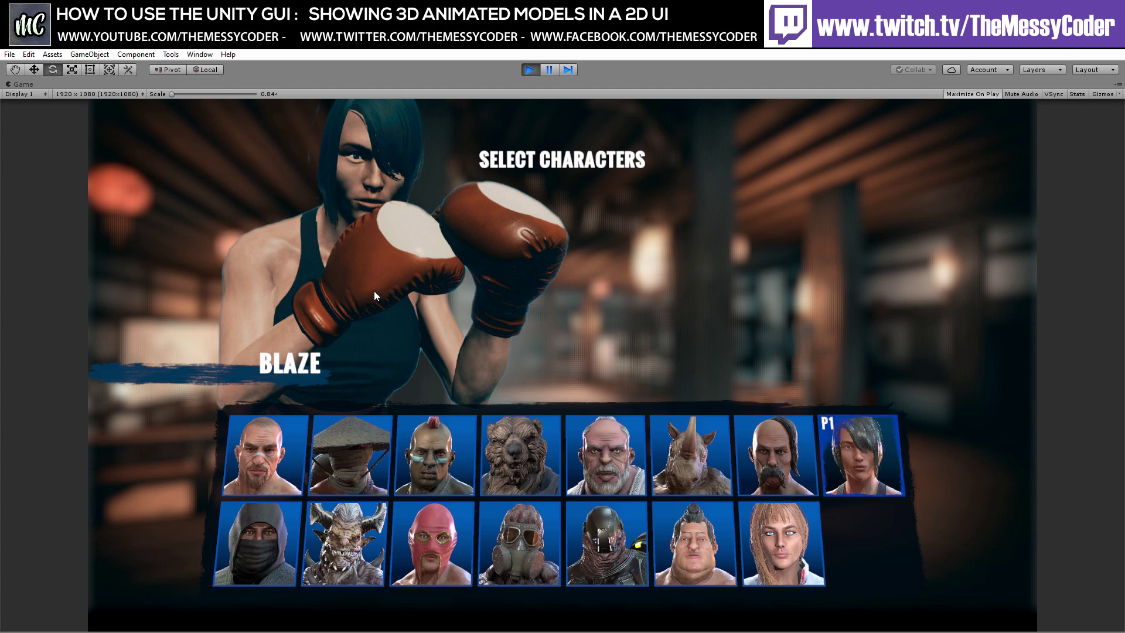
left_click(346, 417)
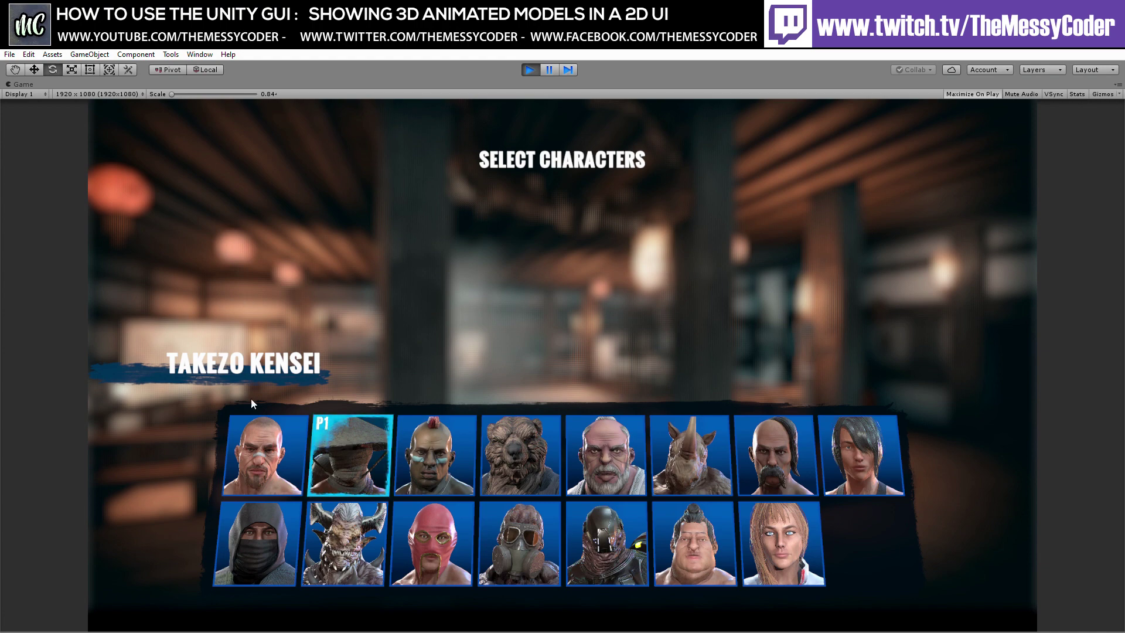
left_click(876, 457)
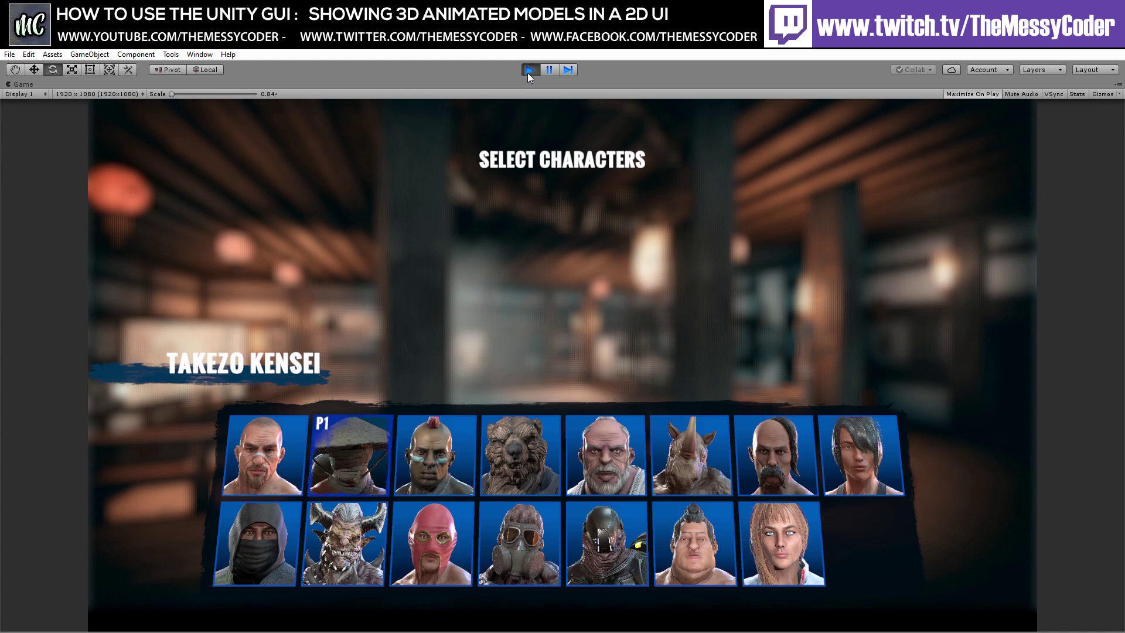
left_click(527, 73)
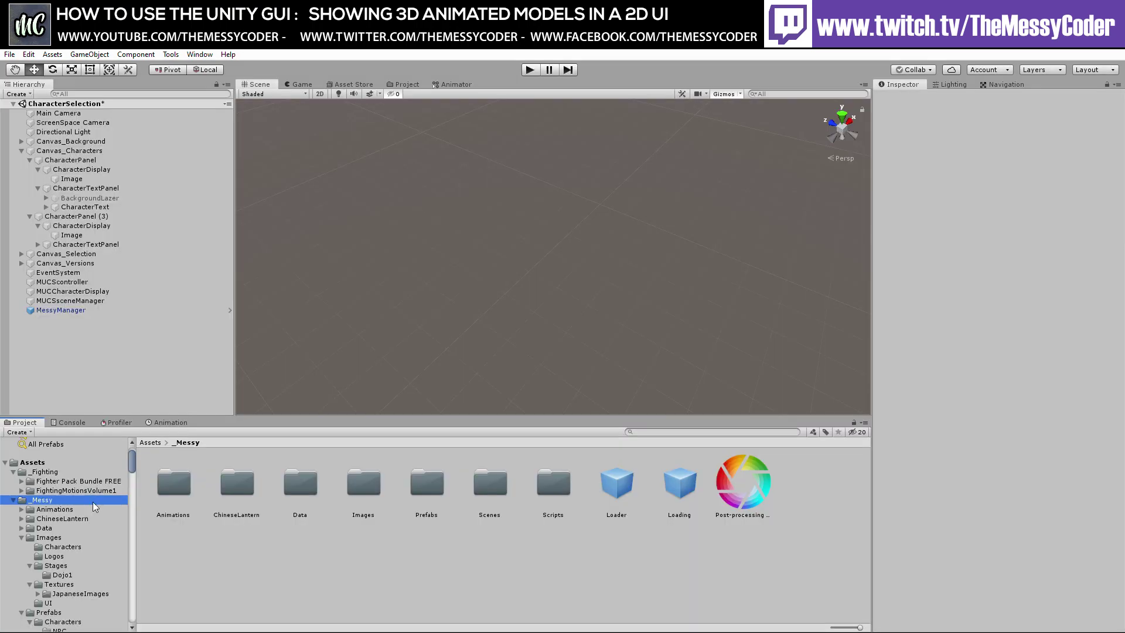
- Create a folder named RenderTextures inside the Textures folder
left_click(53, 585)
right_click(254, 519)
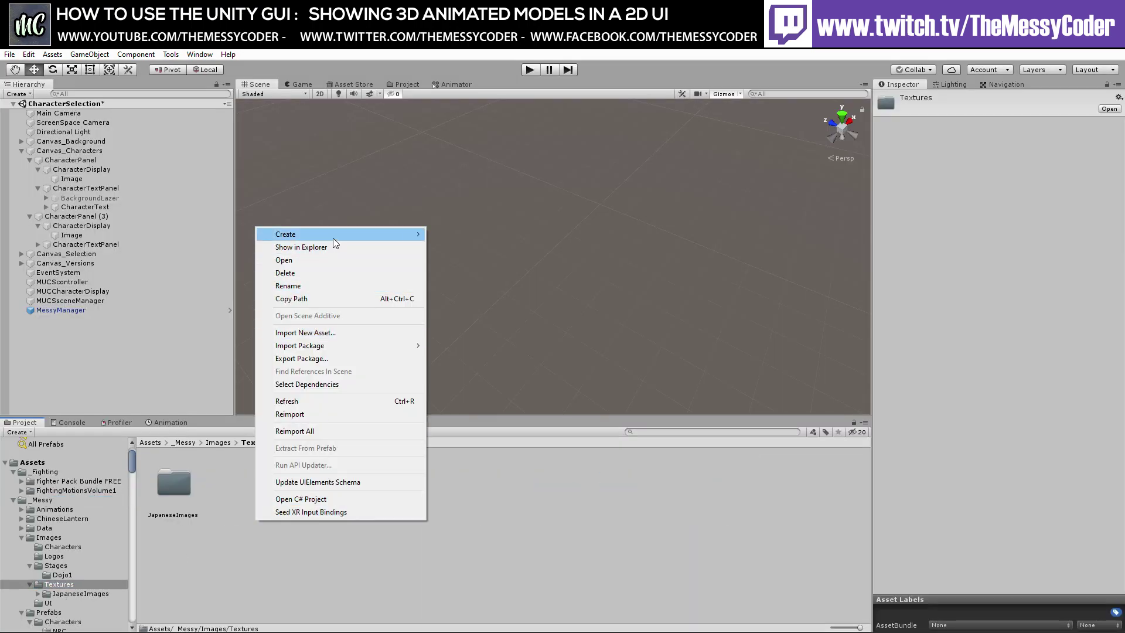
mouse_move(333, 237)
left_click(485, 191)
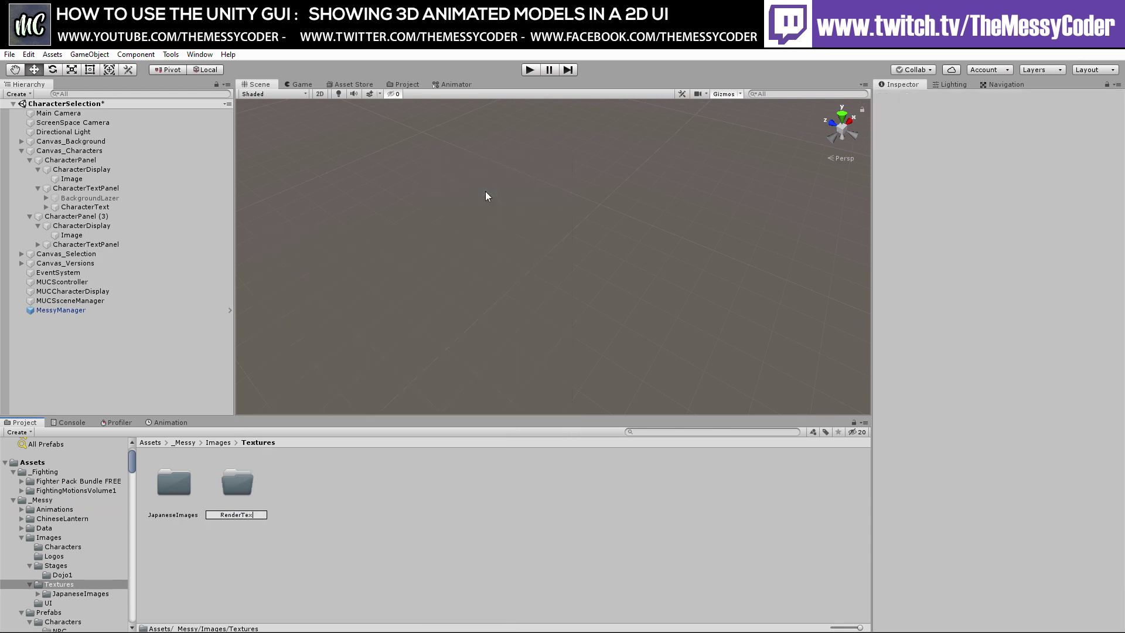
type("RenderTextures")
key("Return")
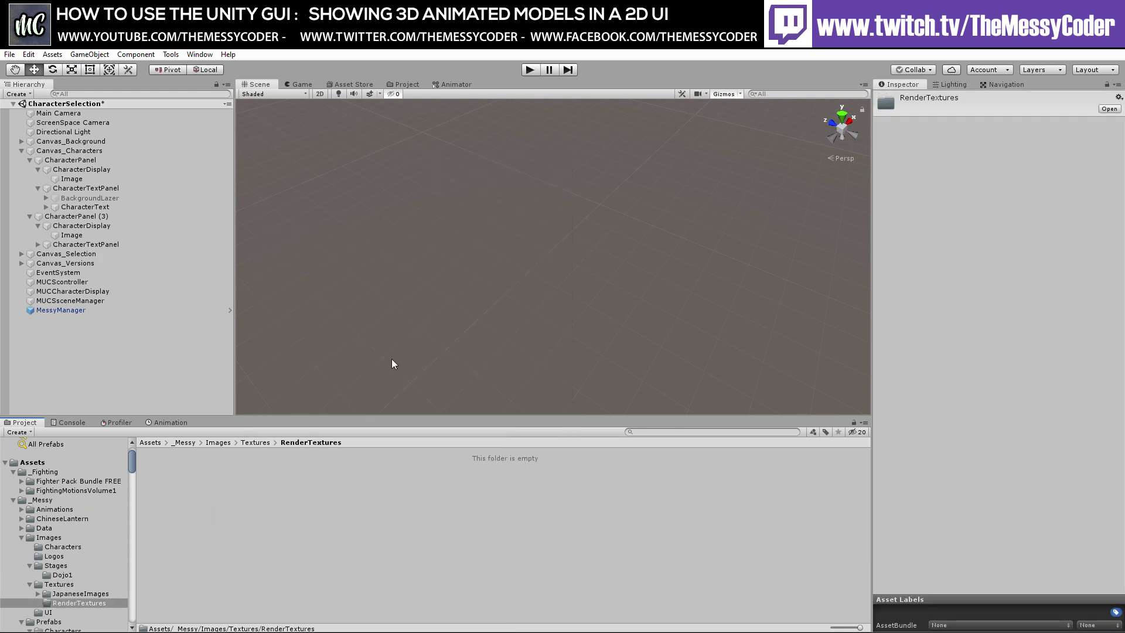
- Create a render texture named CharacterPanel1 inside RenderTextures
right_click(244, 489)
mouse_move(328, 205)
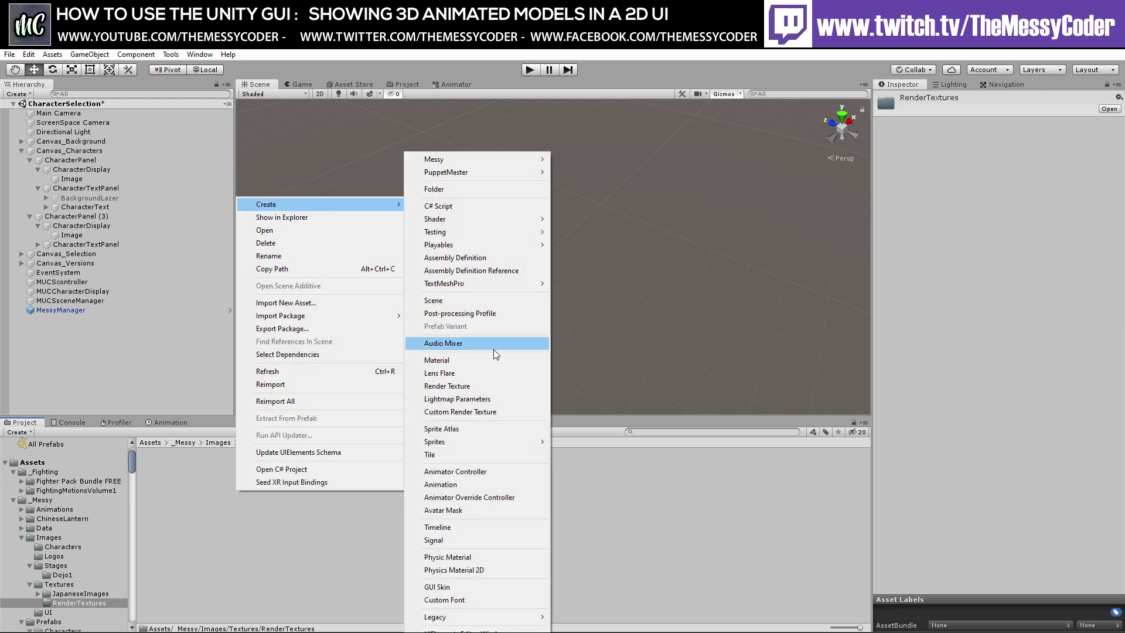
left_click(479, 383)
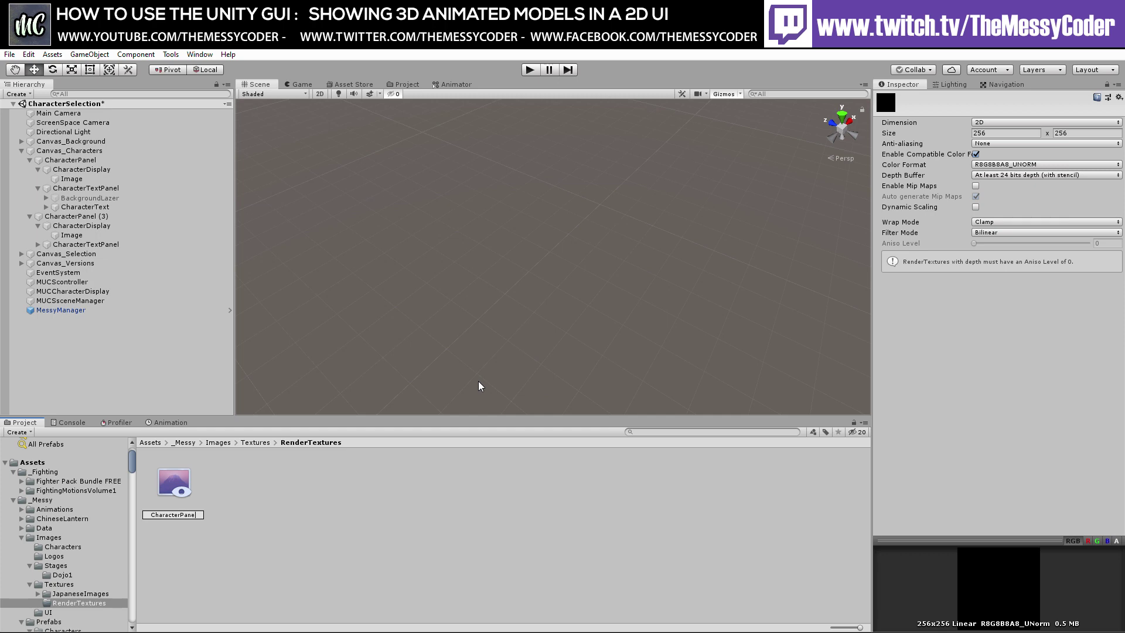
key("Return")
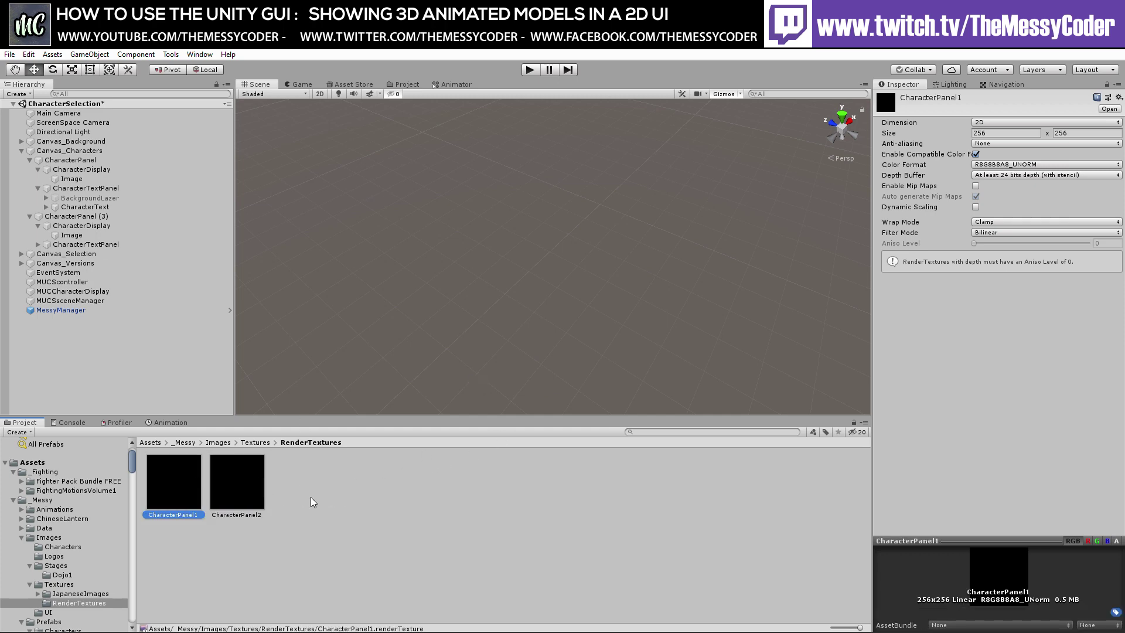
- Select CharacterPanel1 and CharacterPanel2 and set them to 1000 x 1200 with No depth buffer
left_click(245, 496, "ctrl")
left_click(993, 133)
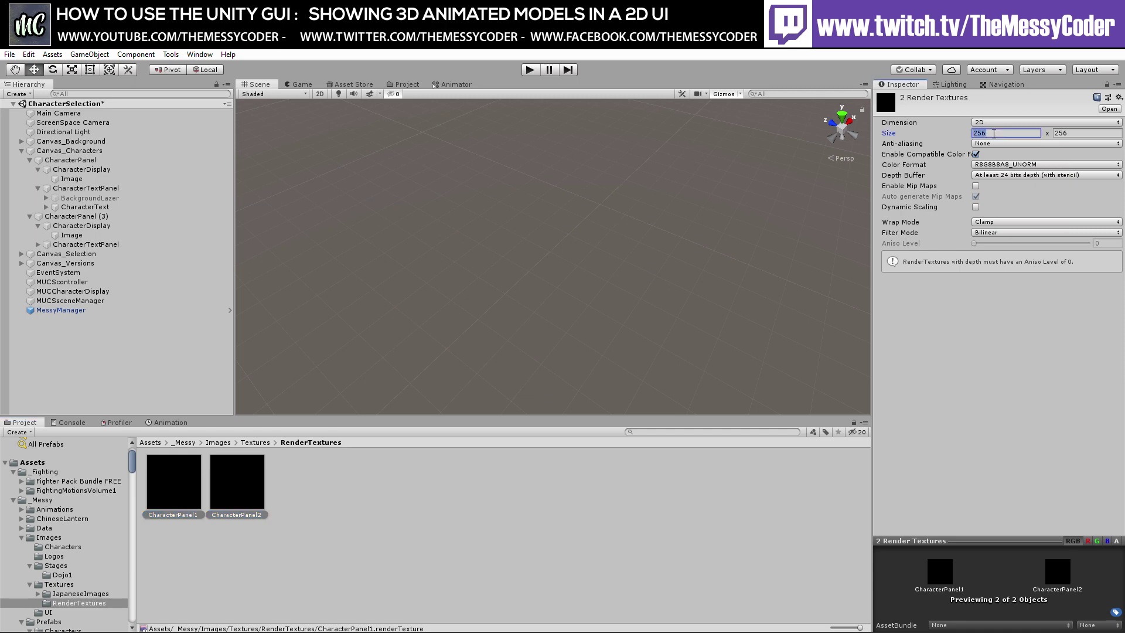
key("Tab")
type("1200")
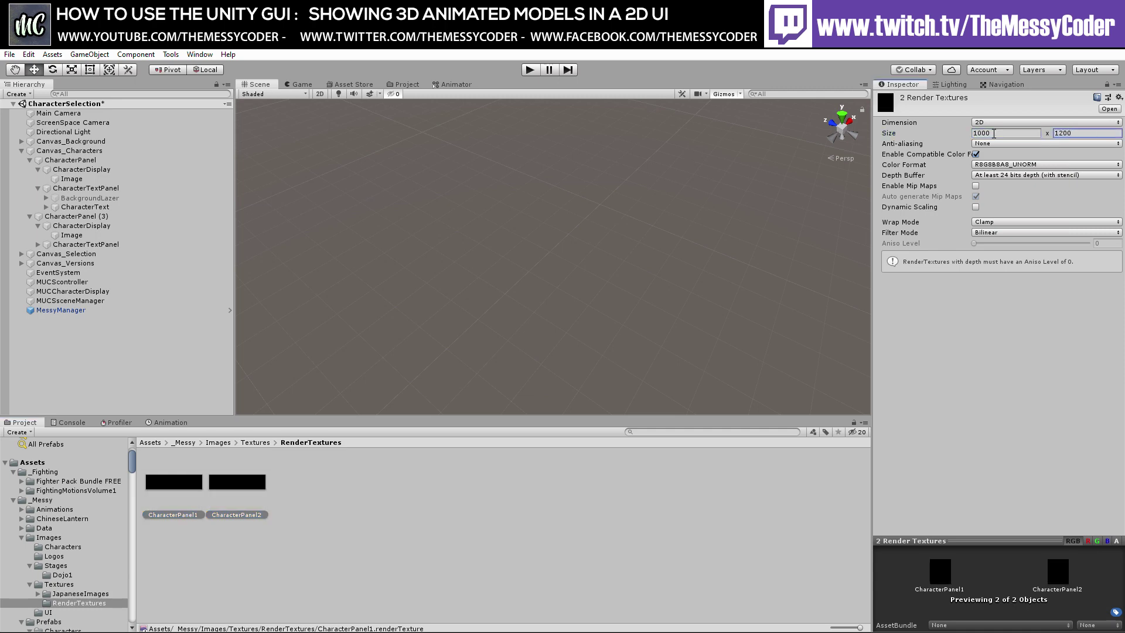
left_click(1000, 174)
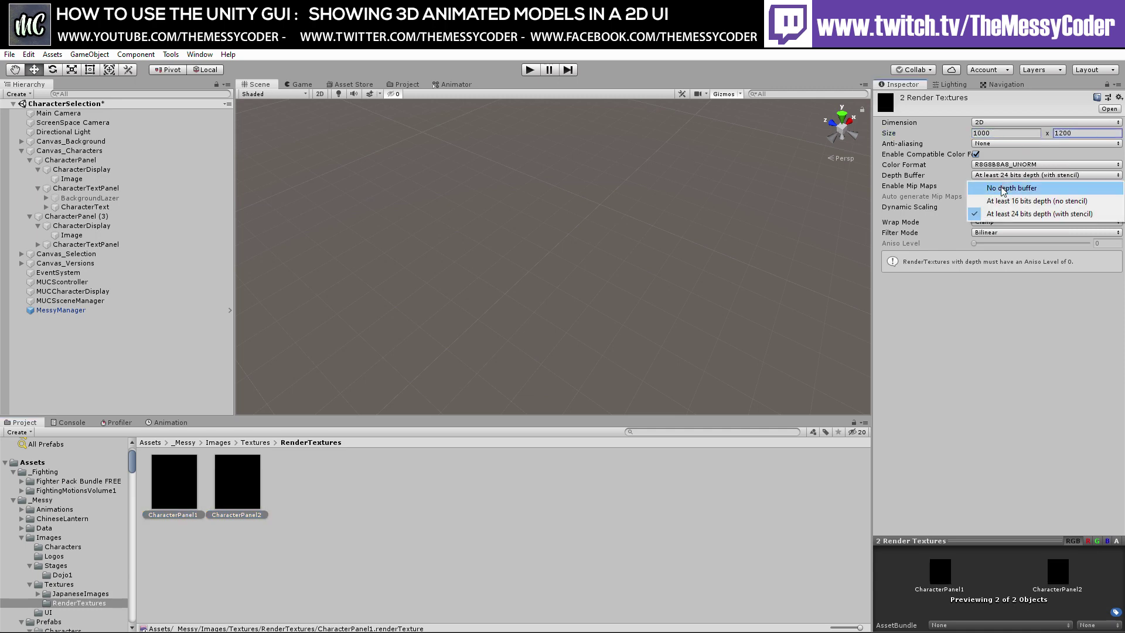
left_click(1060, 188)
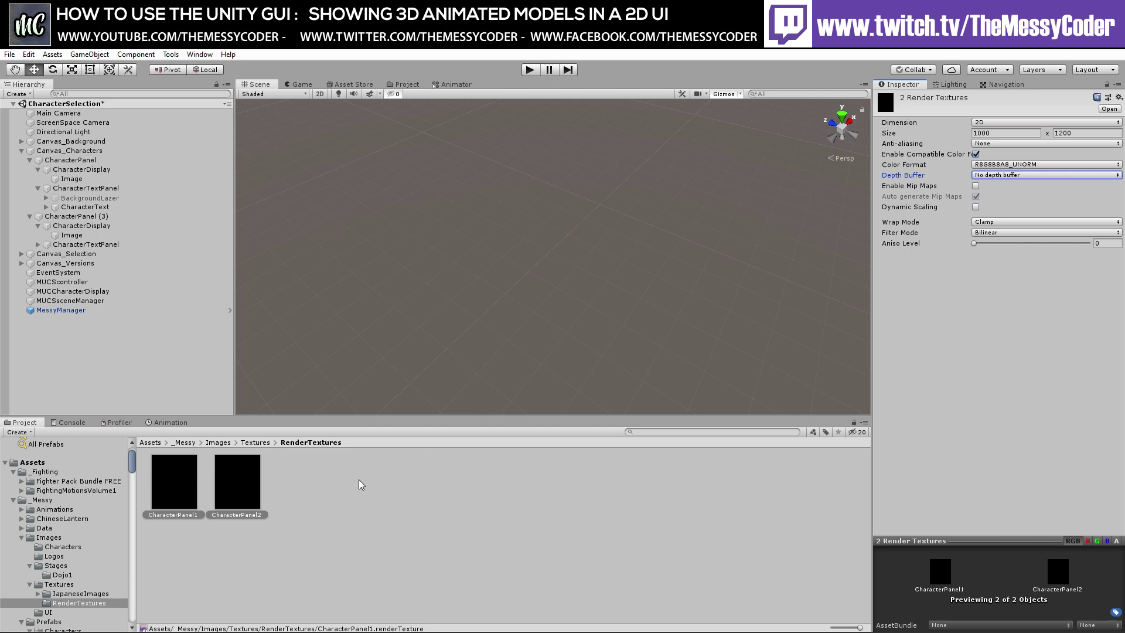
left_click(299, 498)
- Add an empty GameObject to the scene named 3DView
right_click(65, 326)
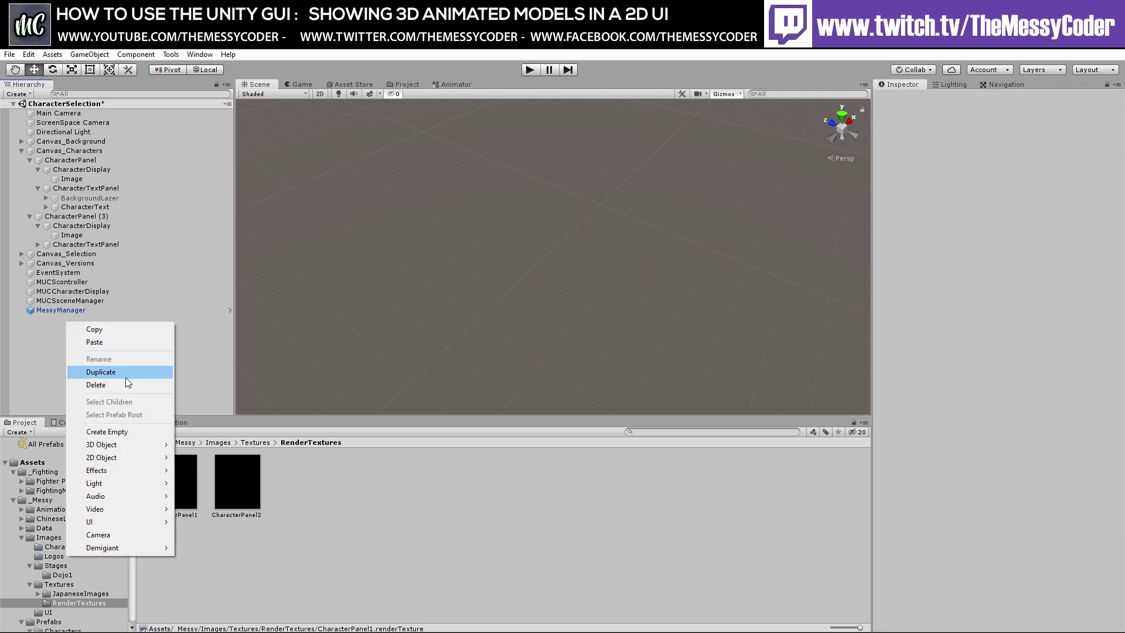
left_click(132, 432)
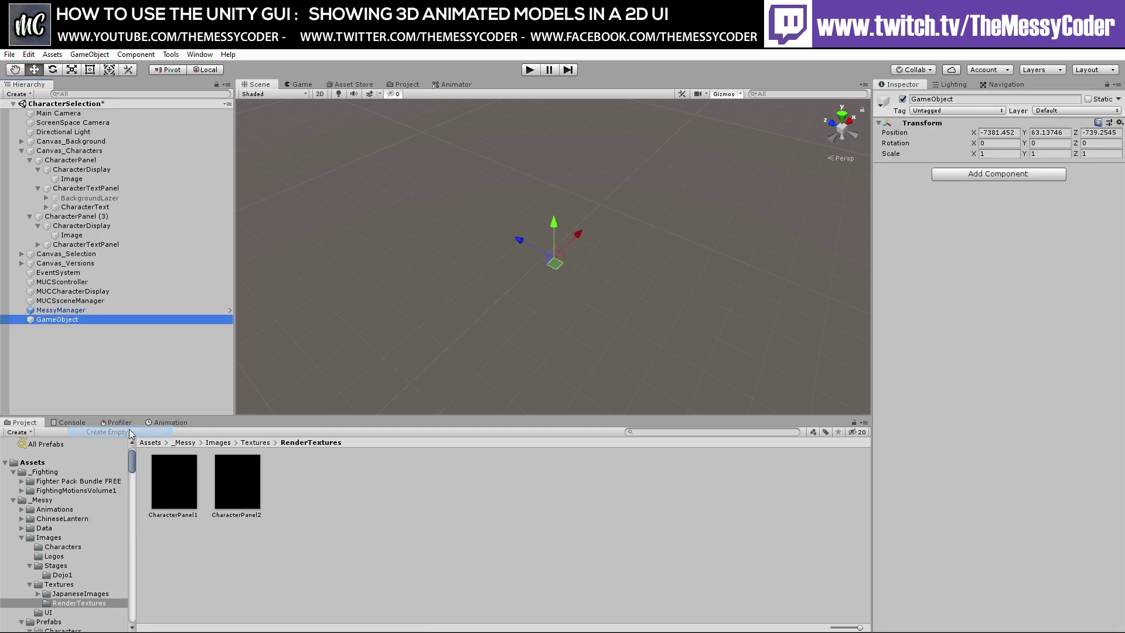
left_click(68, 320)
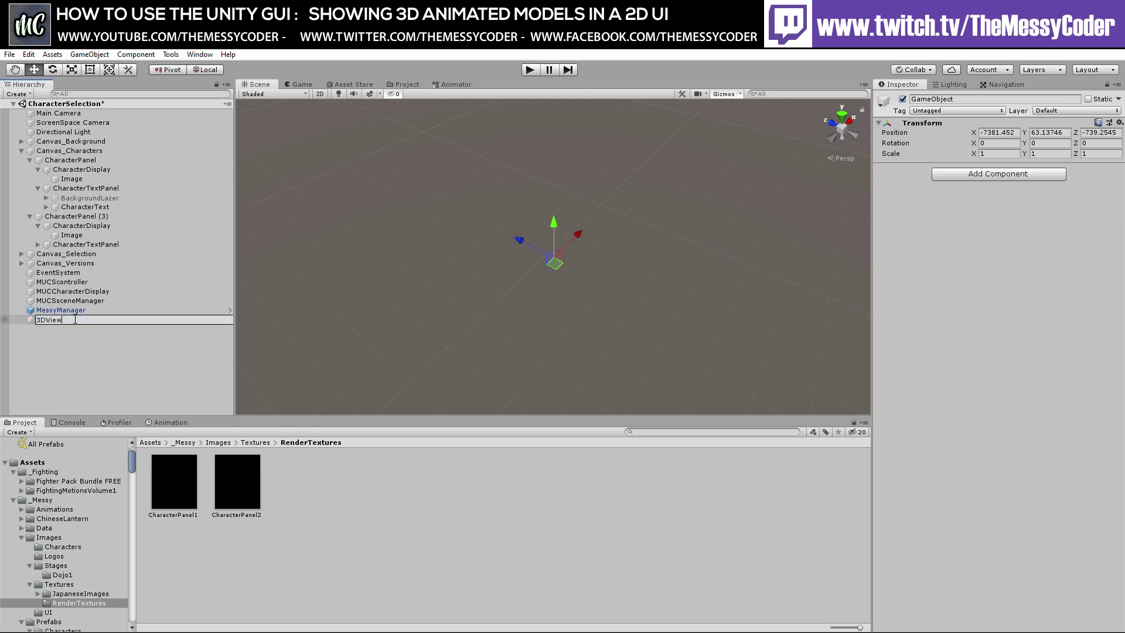
type("3DView")
key("Return")
- Add an empty child named Player1 under 3DView and give it a Camera child
right_click(74, 319)
left_click(131, 429)
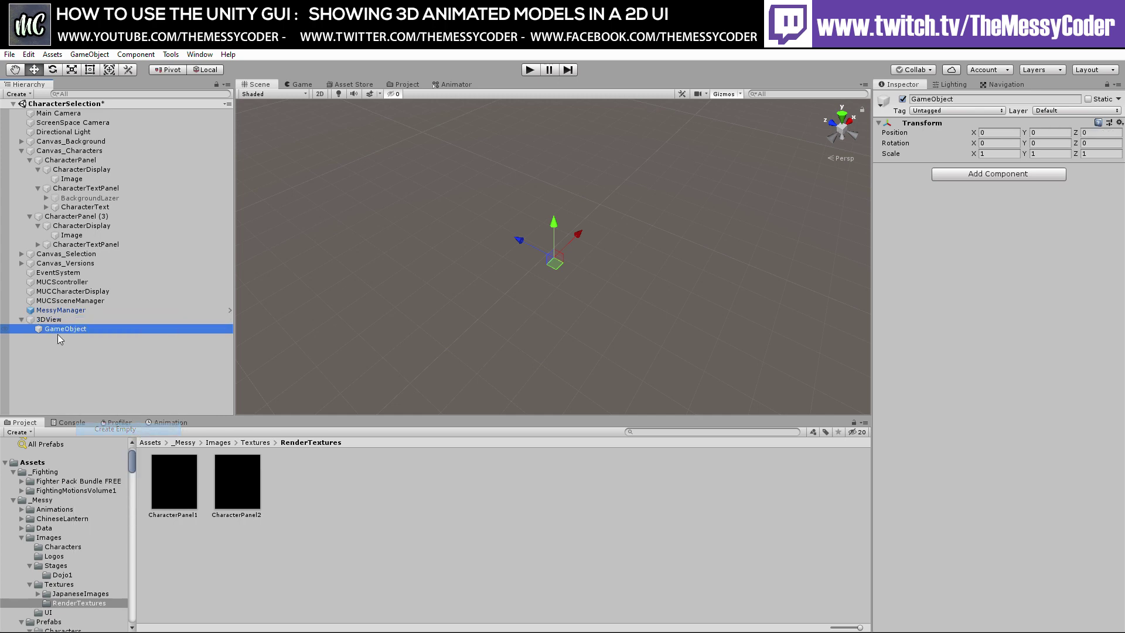
left_click(66, 330)
type("P")
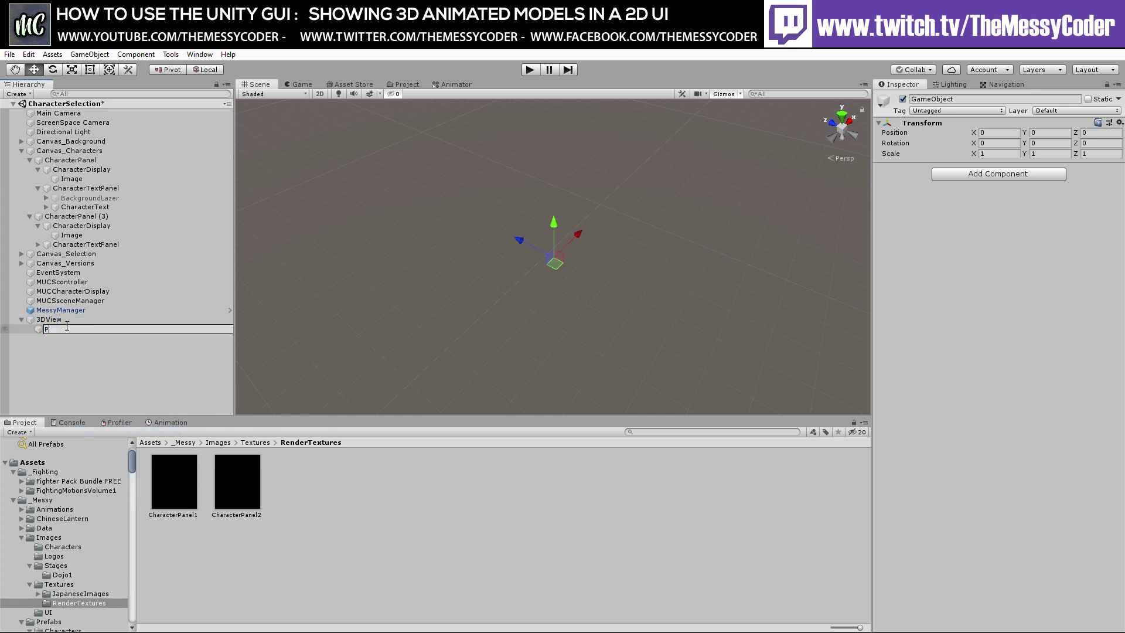
type("layer1")
key("Return")
right_click(68, 329)
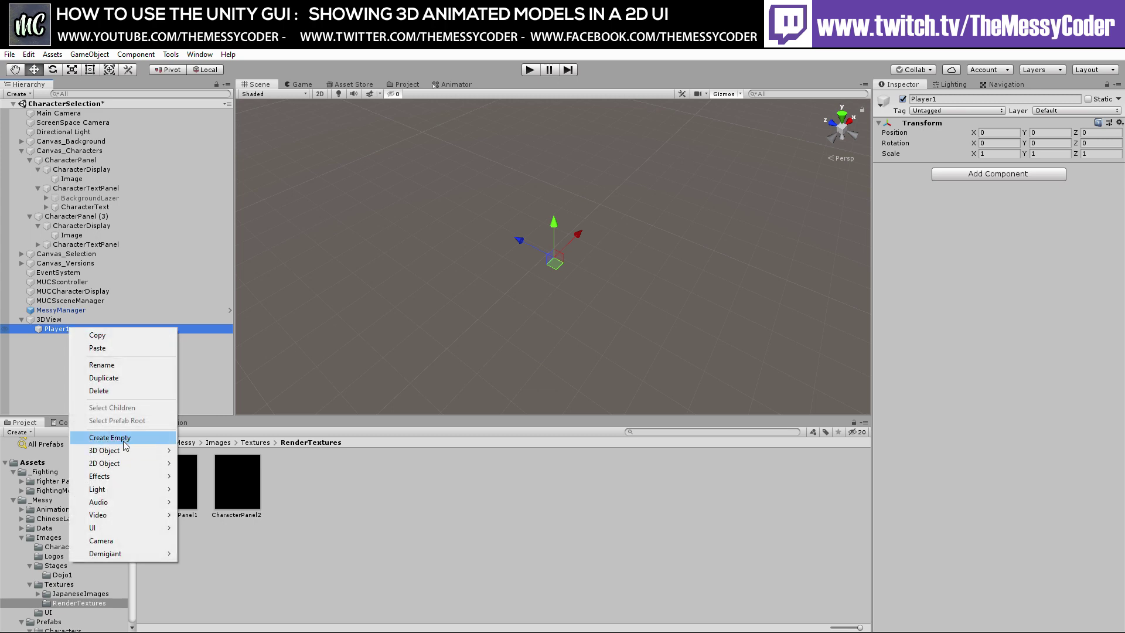
left_click(103, 540)
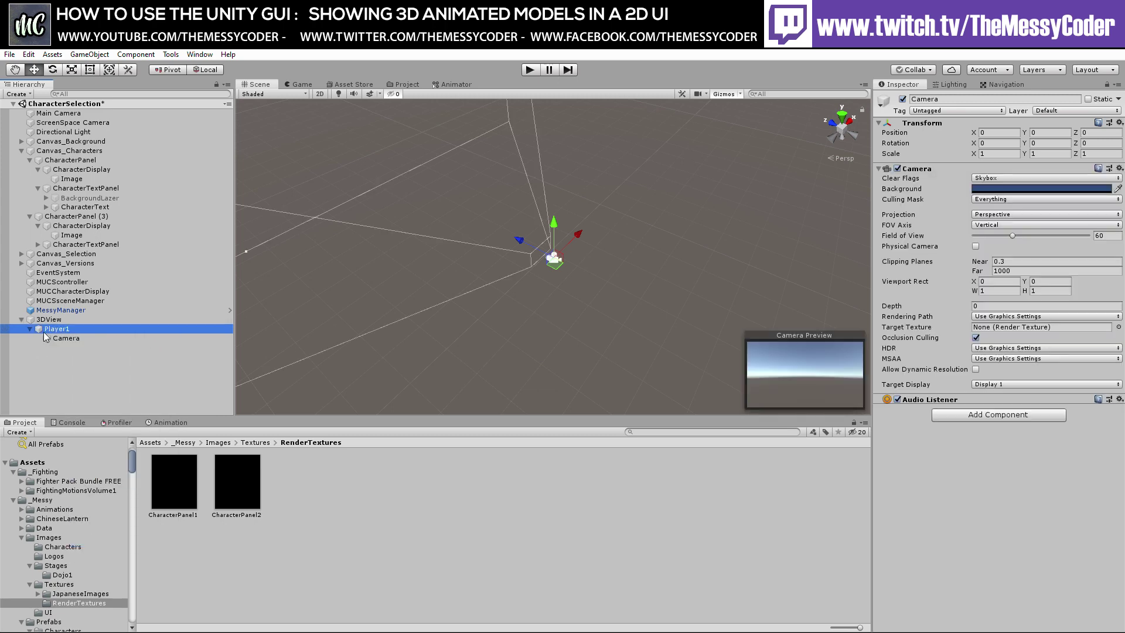
- Add an empty child named Character under Player1 and begin adding a new layer
right_click(43, 332)
left_click(82, 443)
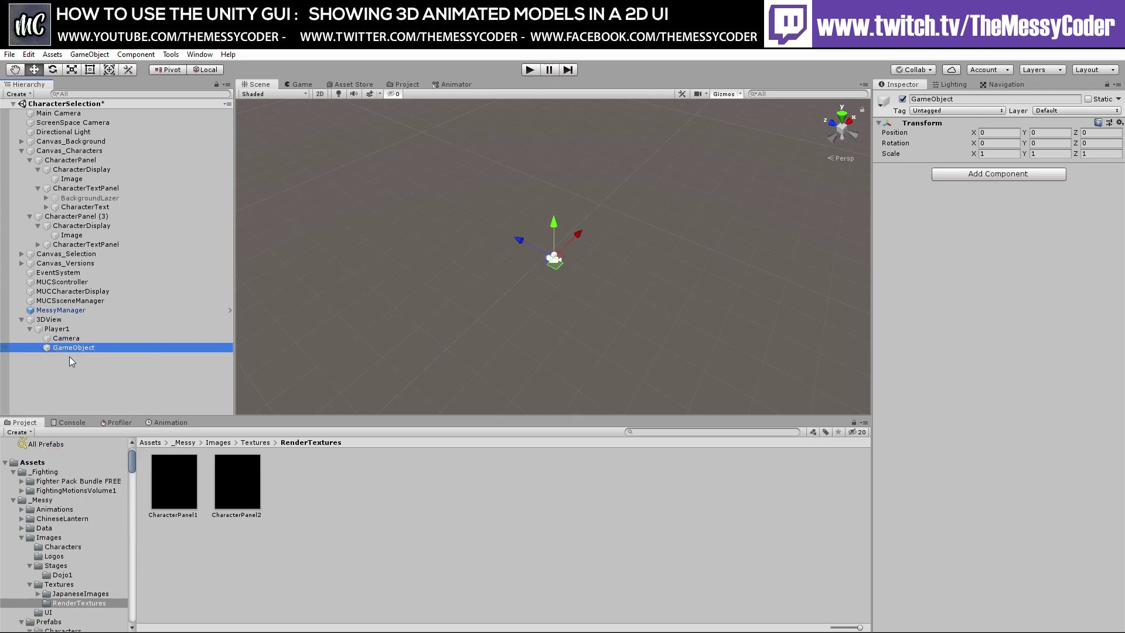
left_click(69, 349)
type("C")
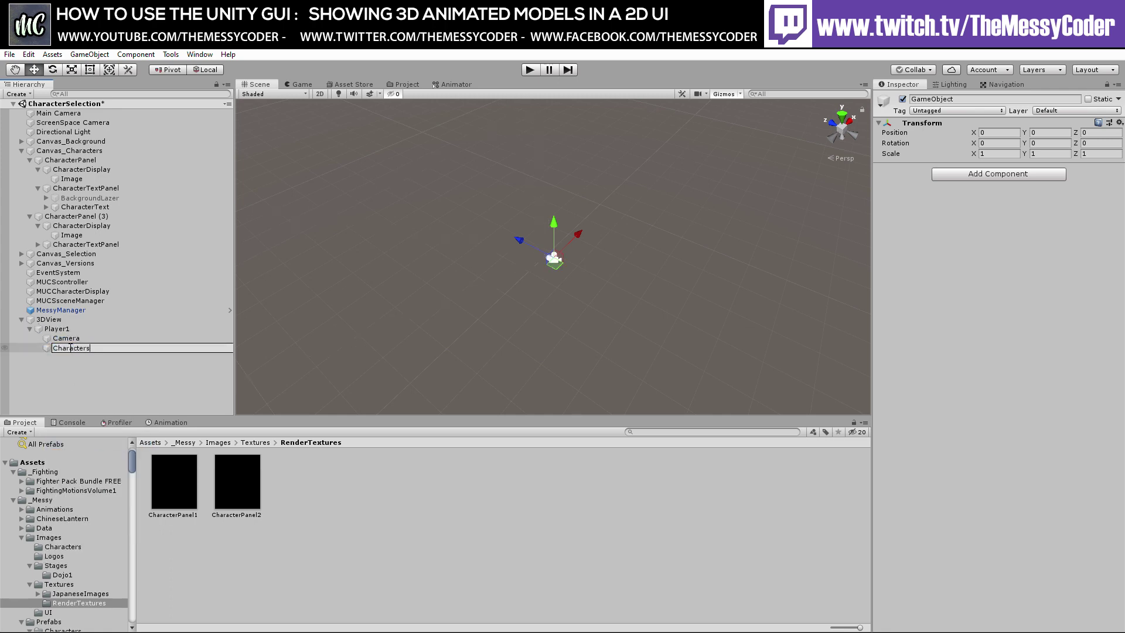
type("haracters")
key("BackSpace")
key("Return")
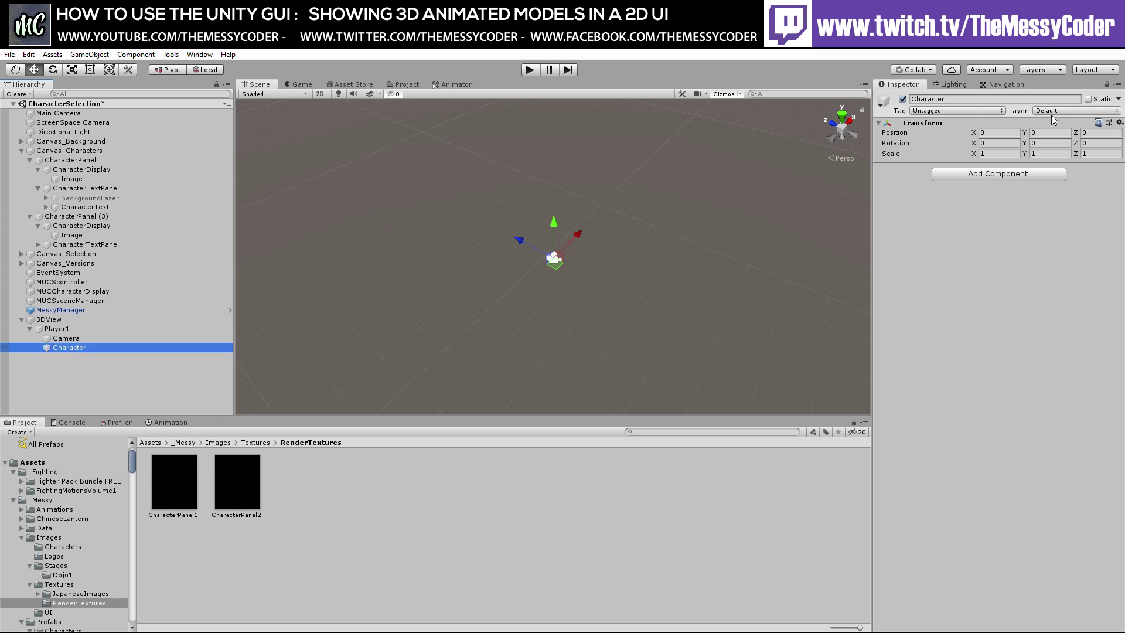
left_click(1054, 110)
left_click(1058, 258)
- Name User Layer 15 CharacterPanel1 in the tag manager, then select Player1's Camera
left_click(1004, 315)
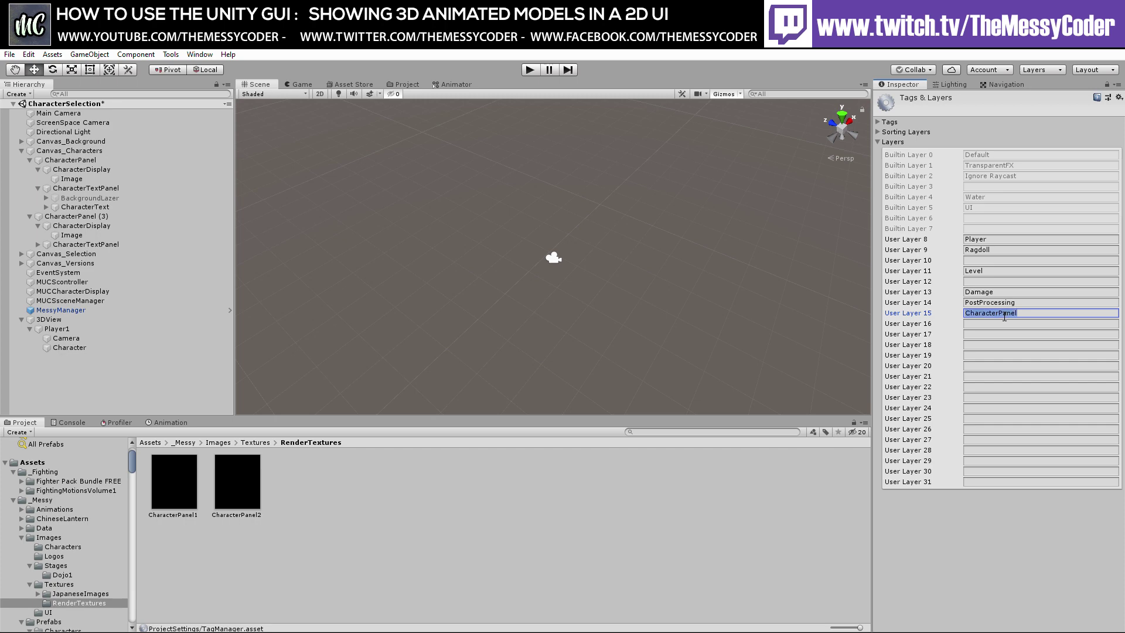
type("CharacterPanel1")
key("Tab")
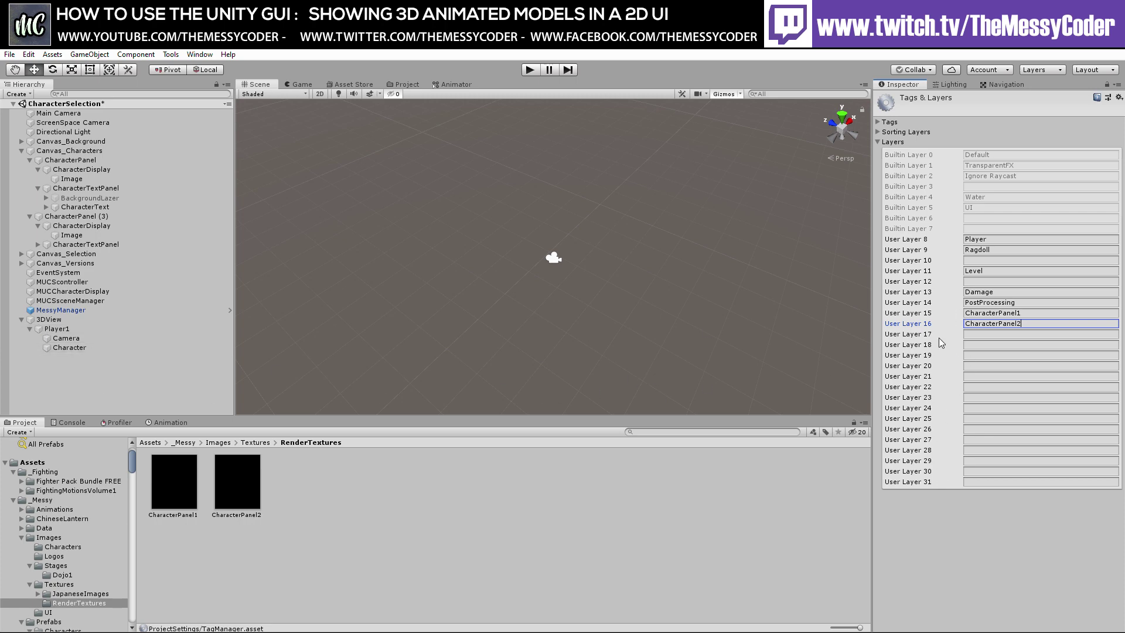
left_click(66, 338)
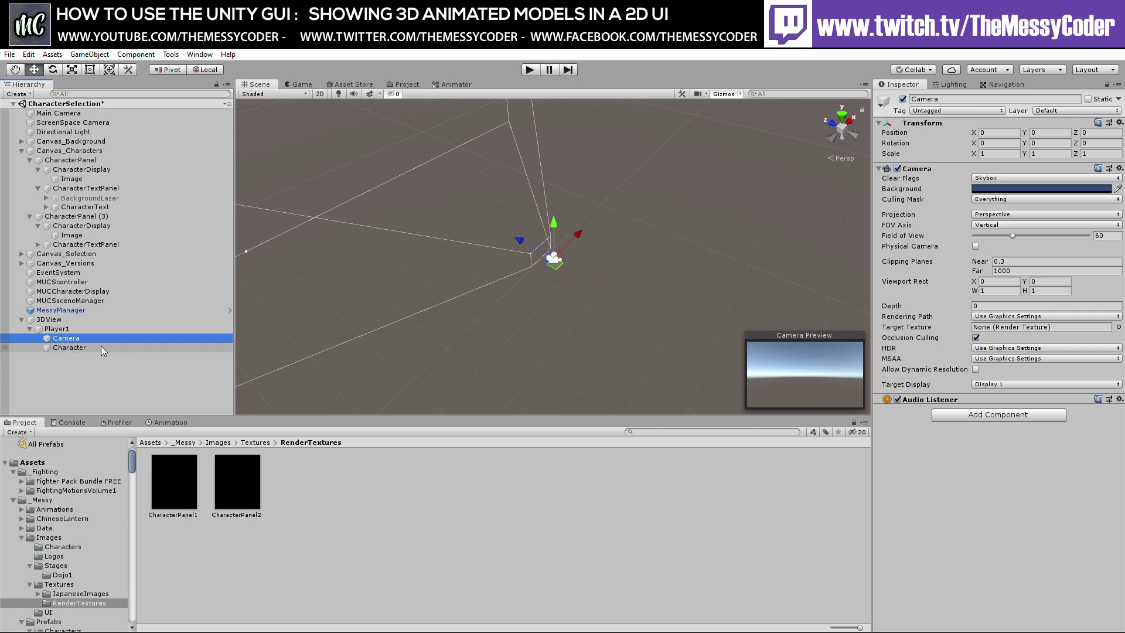
- Put Character on the CharacterPanel1 layer and limit the camera's culling mask to CharacterPanel1
left_click(70, 347)
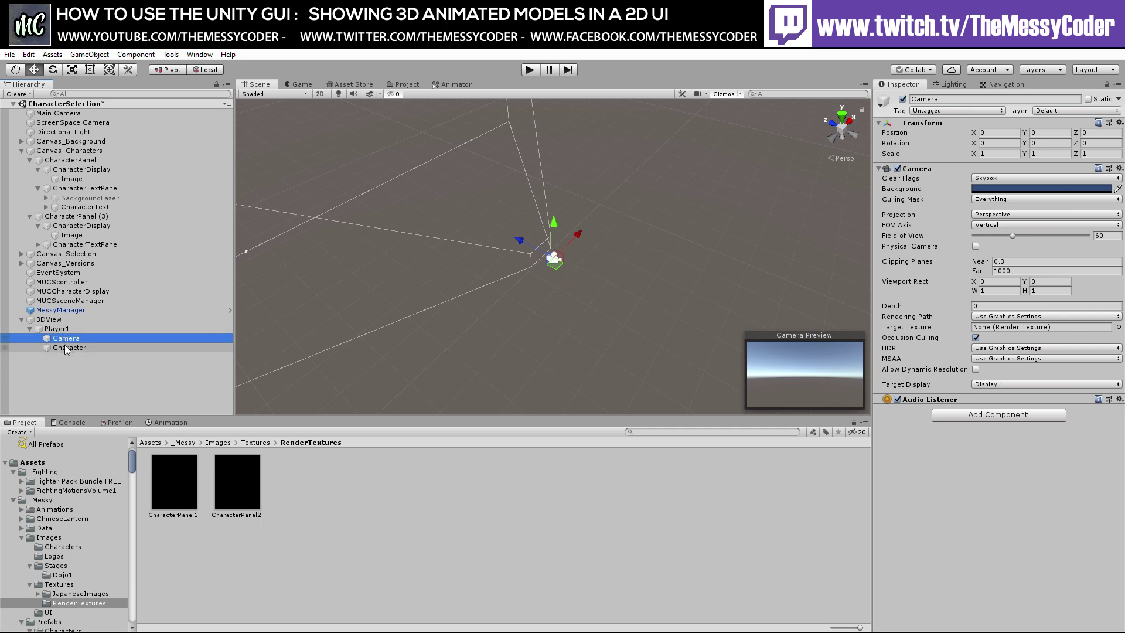
left_click(1073, 111)
left_click(1043, 251)
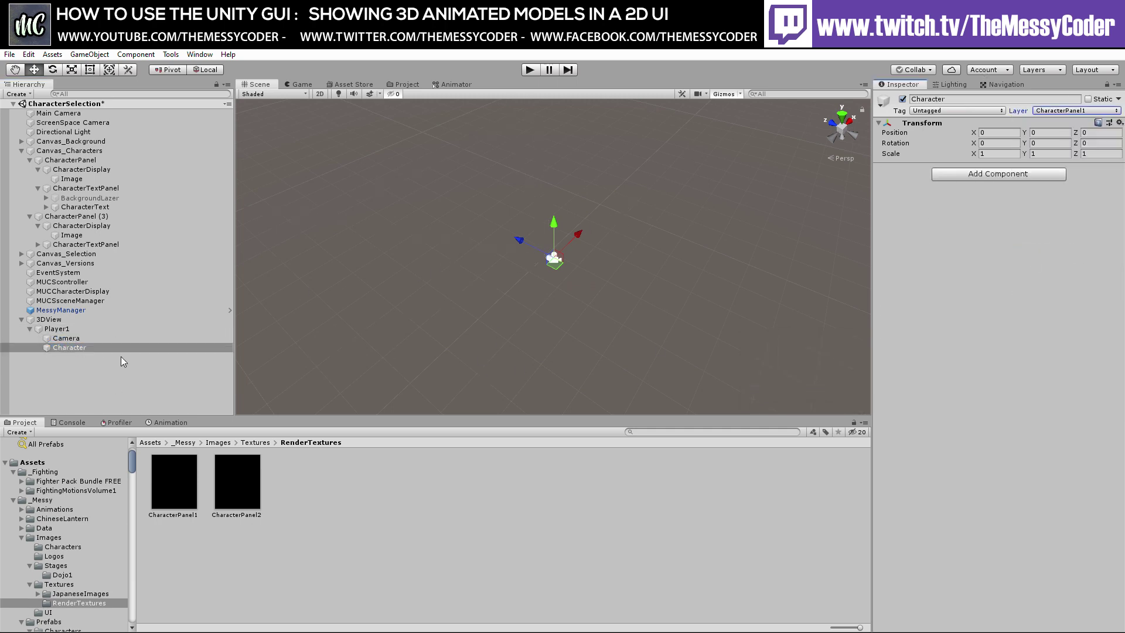
left_click(87, 338)
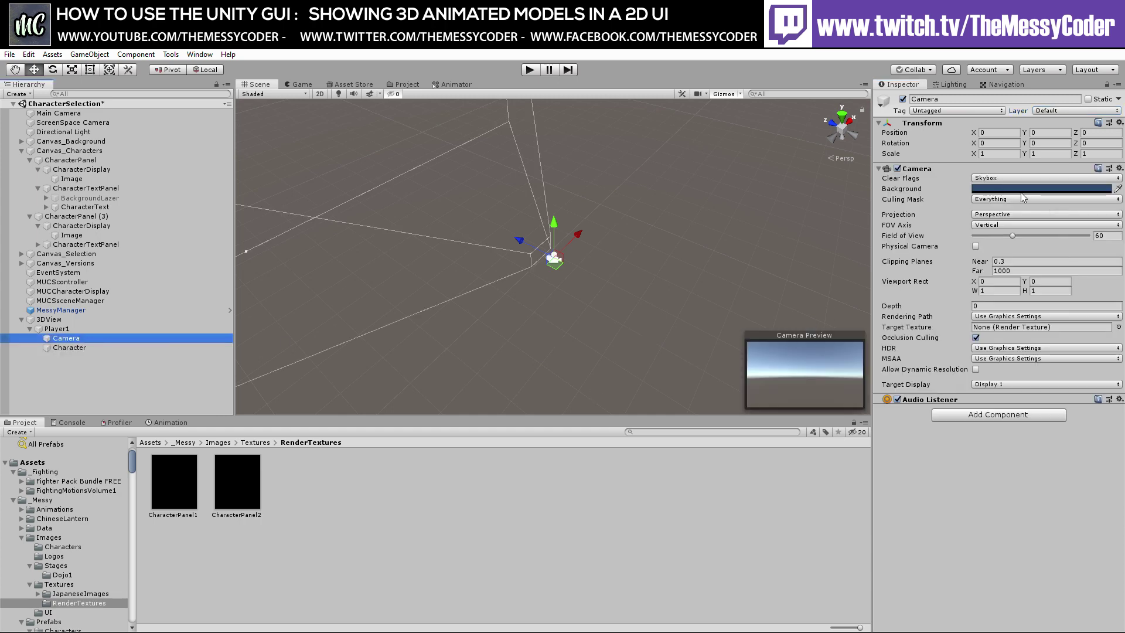
left_click(994, 200)
left_click(1003, 212)
left_click(996, 199)
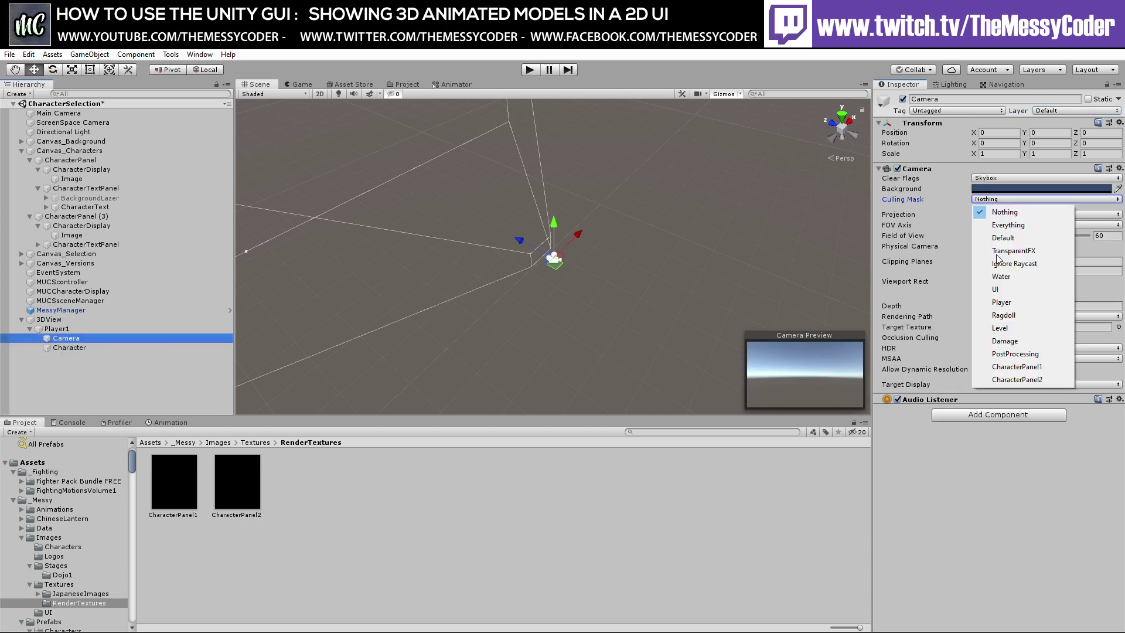
left_click(1012, 367)
- Set the camera's Clear Flags to Solid Color with a black background
left_click(994, 177)
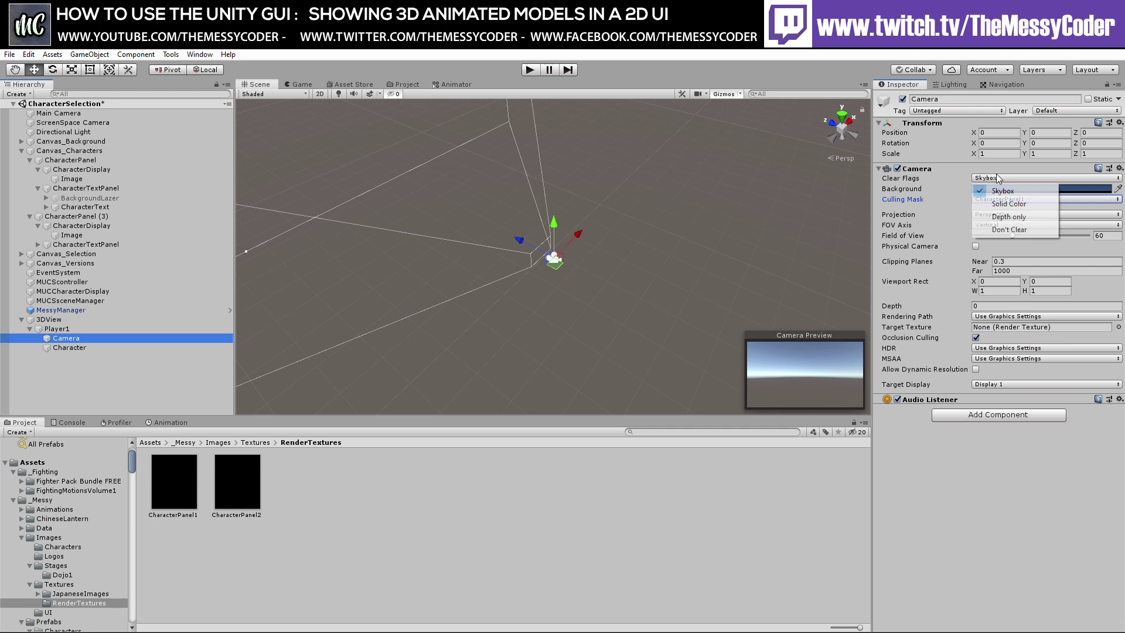
left_click(991, 201)
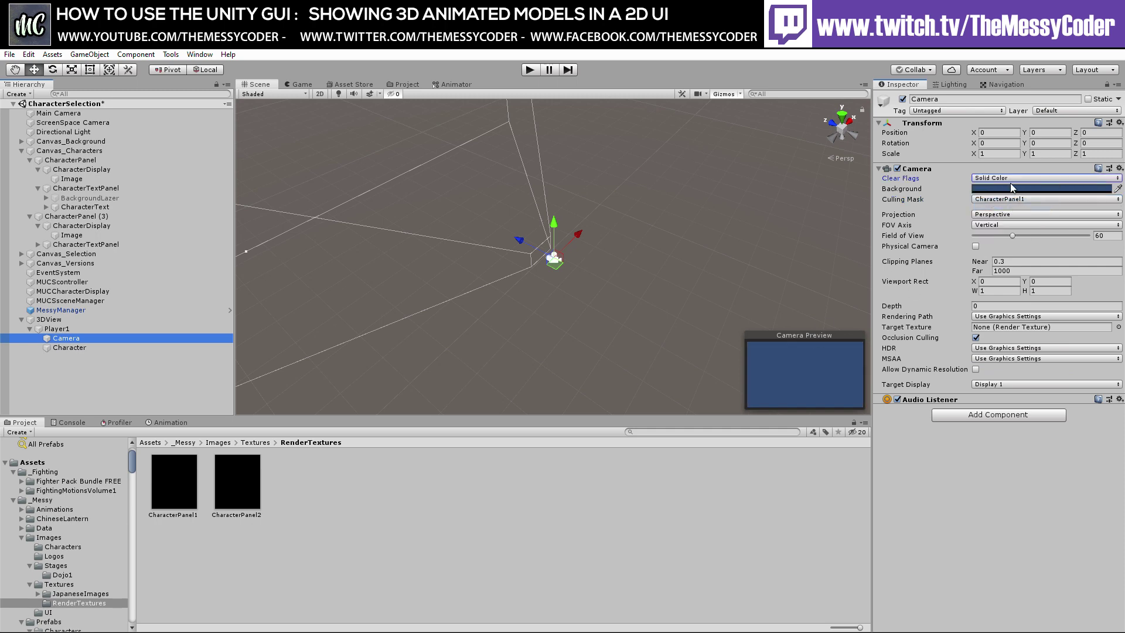
left_click(1012, 188)
left_click(193, 263)
left_click_drag(140, 261, 105, 281)
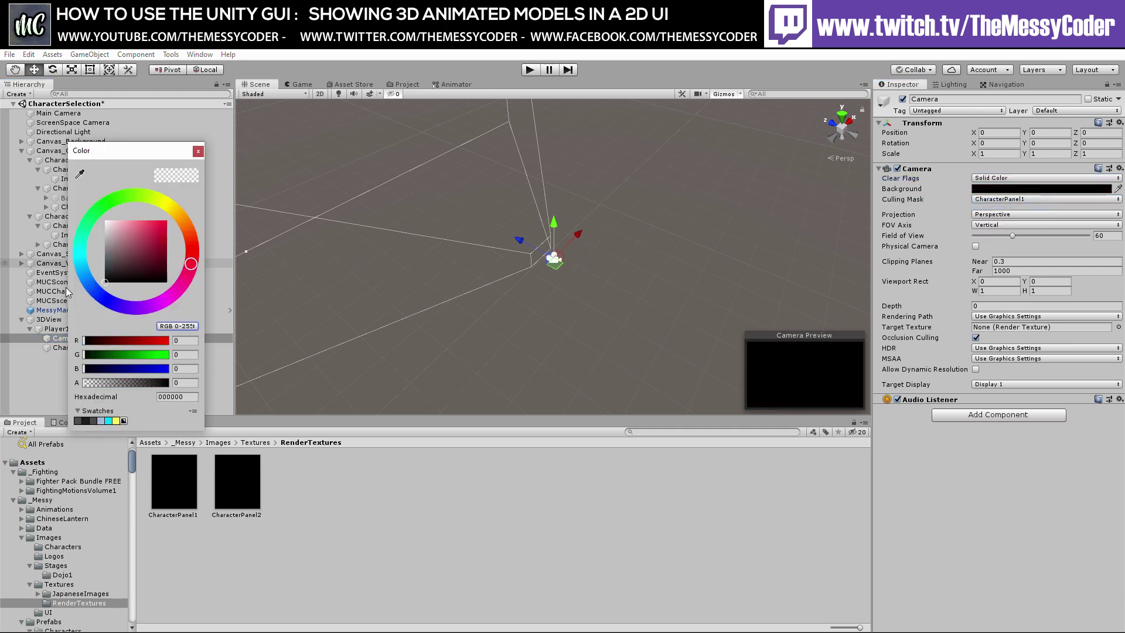
left_click(198, 151)
- Make the camera orthographic and assign CharacterPanel1 as its Target Texture
left_click(985, 214)
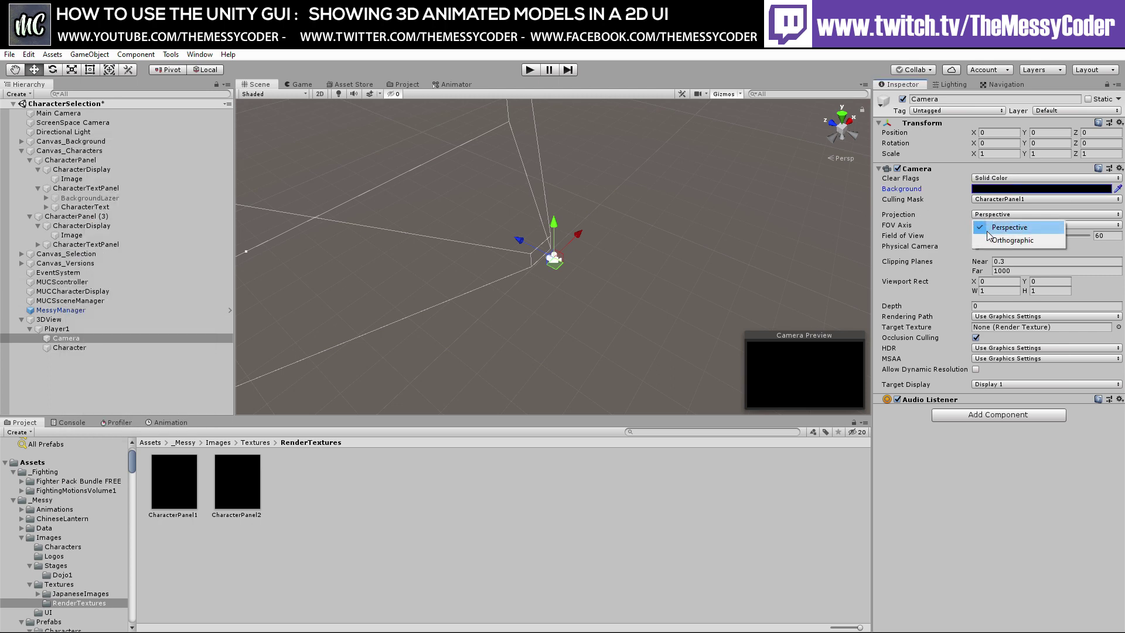
left_click(990, 242)
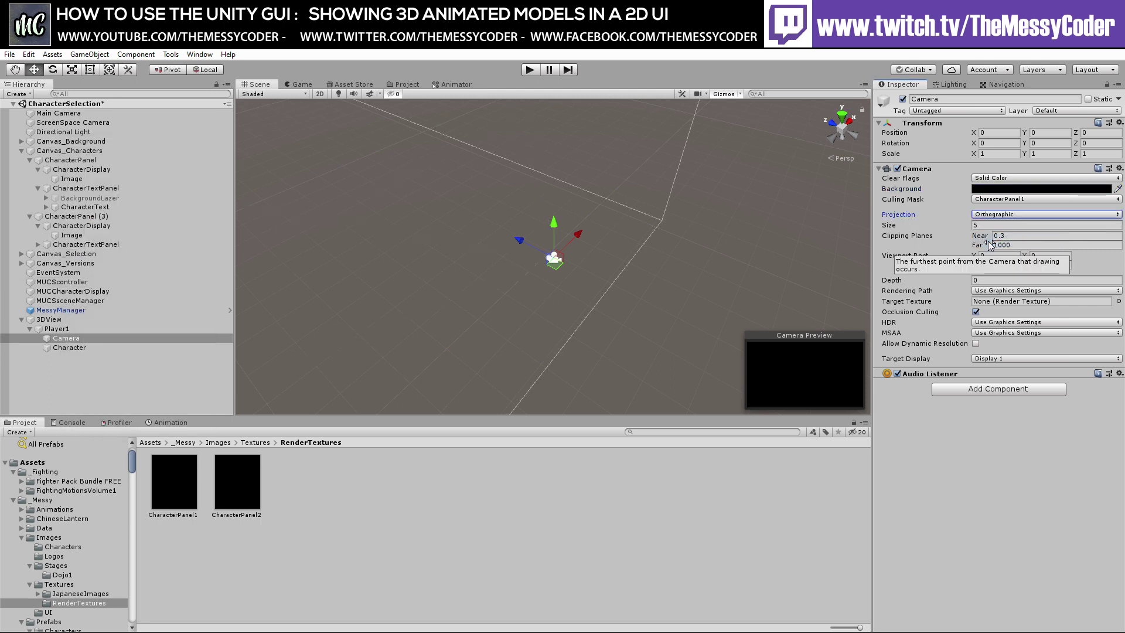
left_click_drag(174, 481, 989, 307)
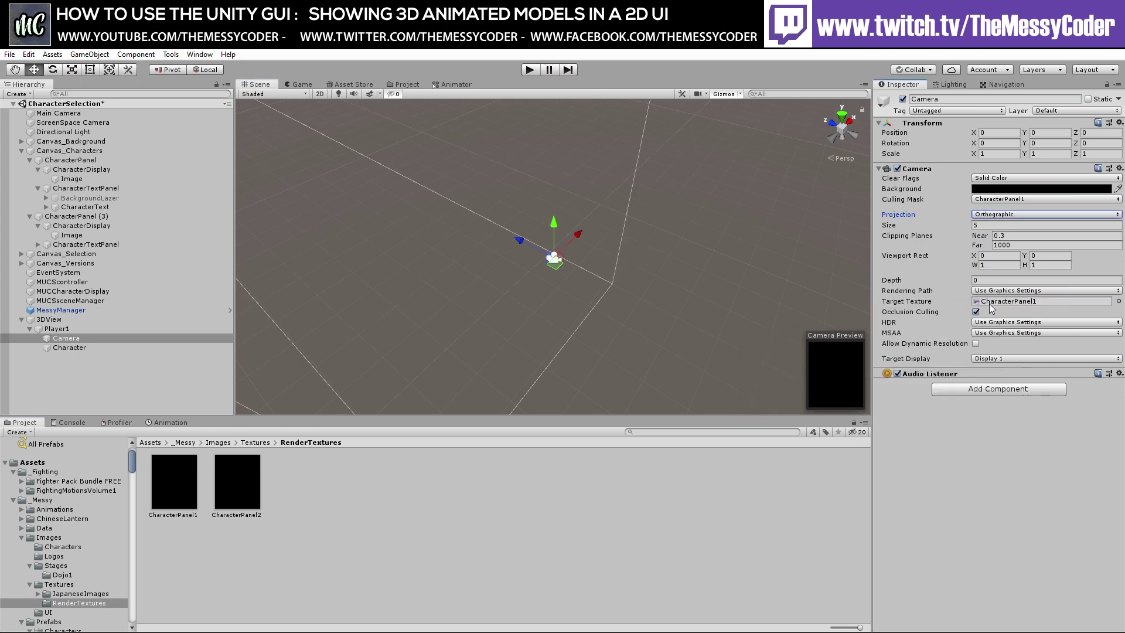
- Drag Character forward along Z to 2.89 and enter 180 for its Rotation Y
left_click(68, 347)
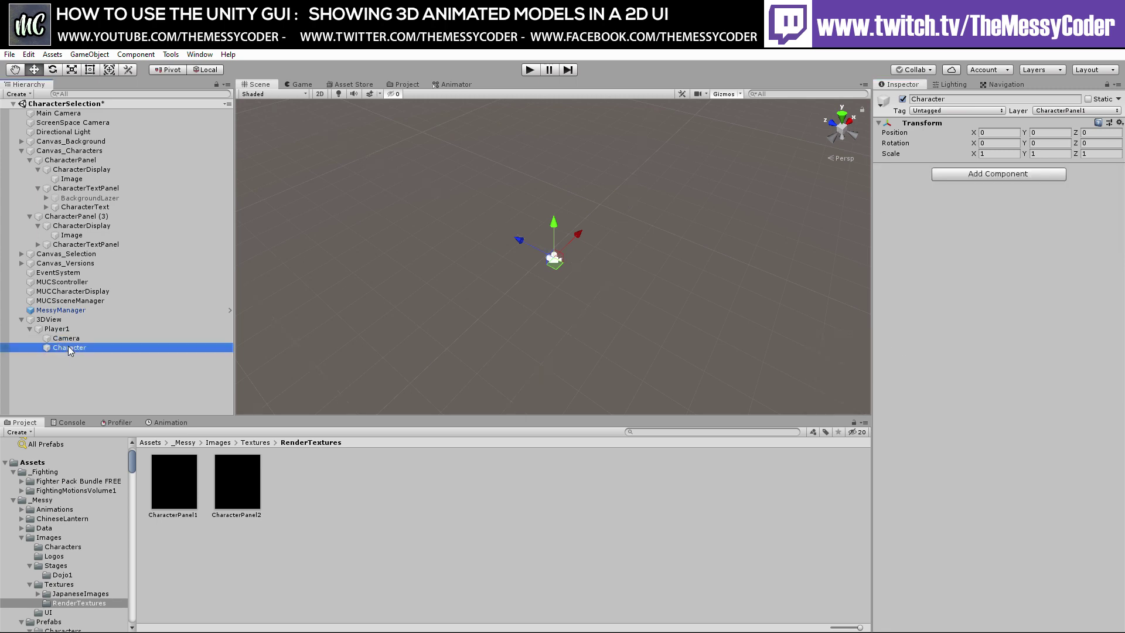
left_click(409, 208)
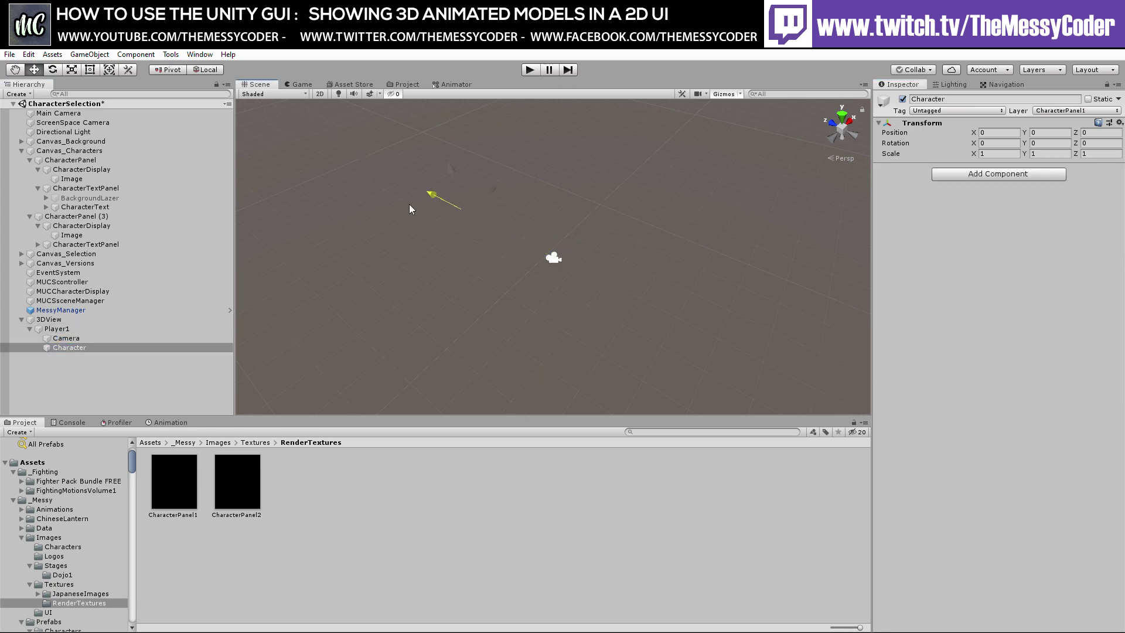
left_click(108, 338)
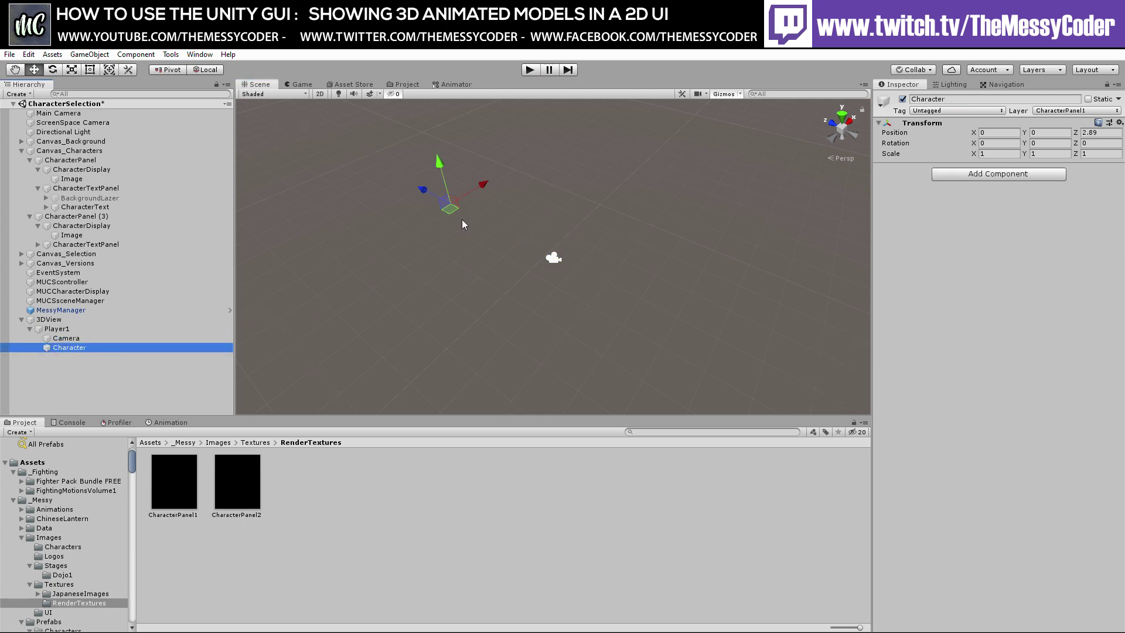
left_click(1049, 143)
type("180")
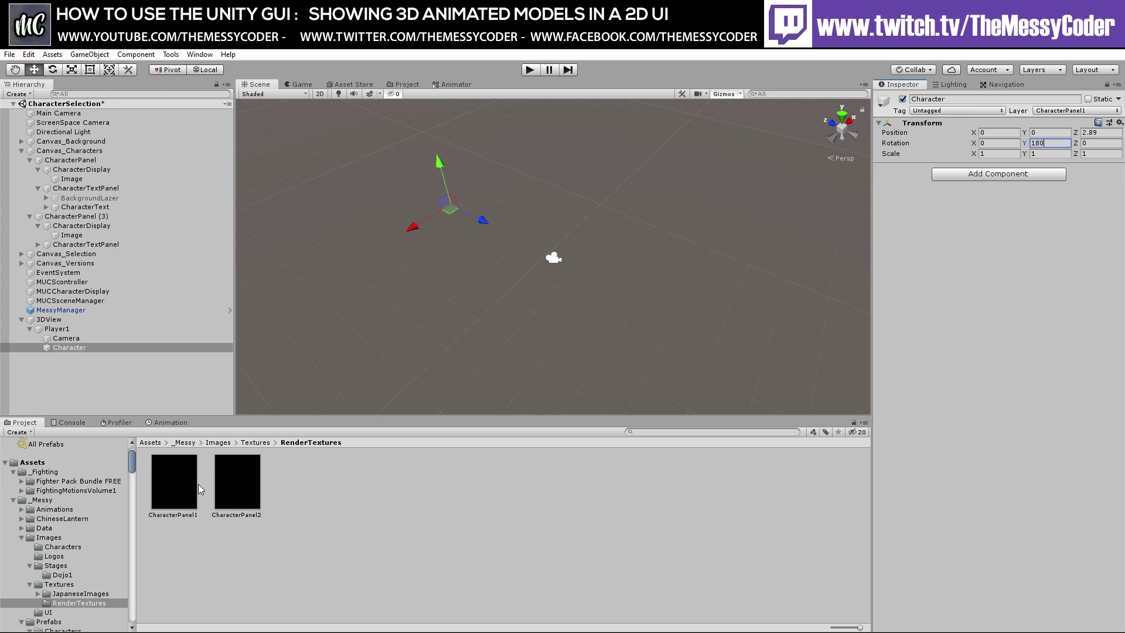
scroll(61, 546, "down", 3)
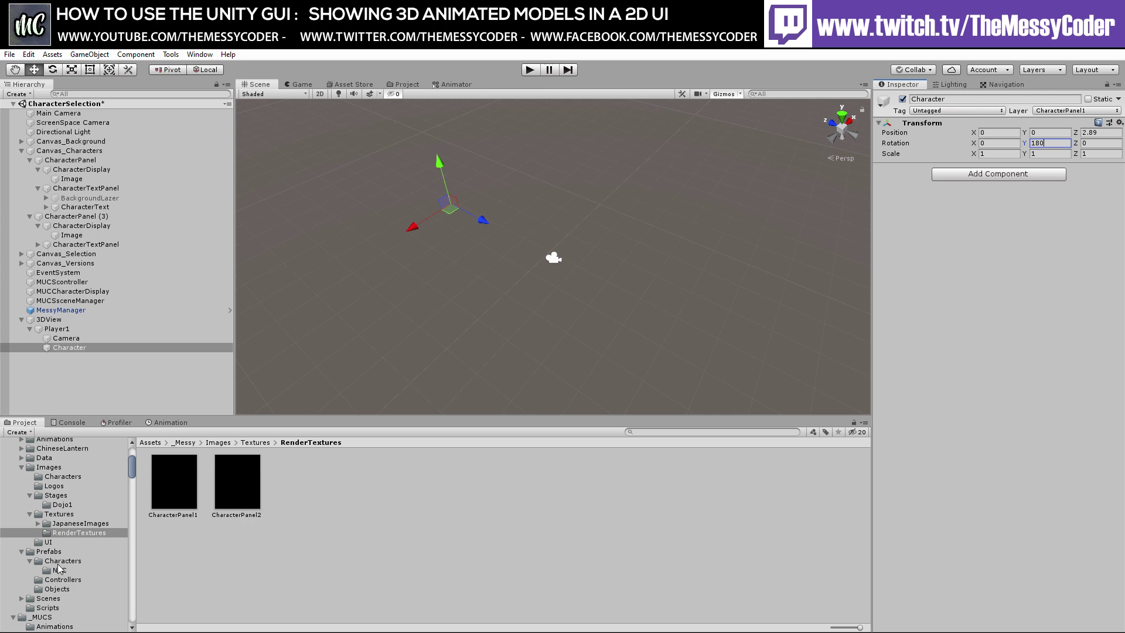
- Parent Fighter_00 Blank from Prefabs/Characters under Character, setting it and its children to layer CharacterPanel1
left_click(59, 563)
left_click_drag(241, 489, 71, 348)
left_click(1078, 121)
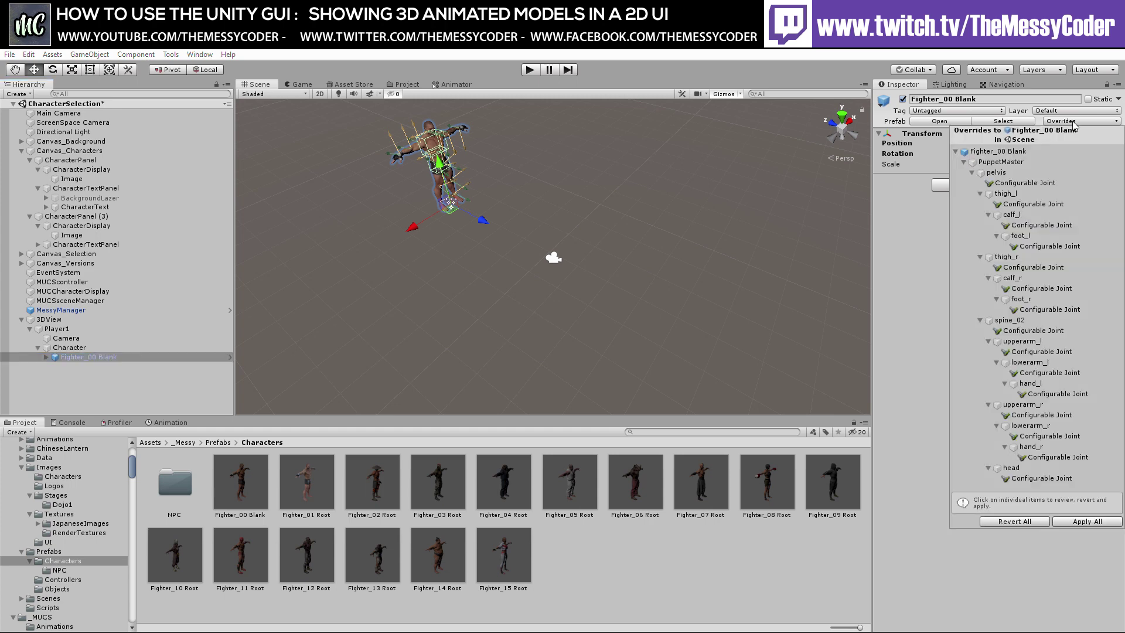
left_click(1068, 111)
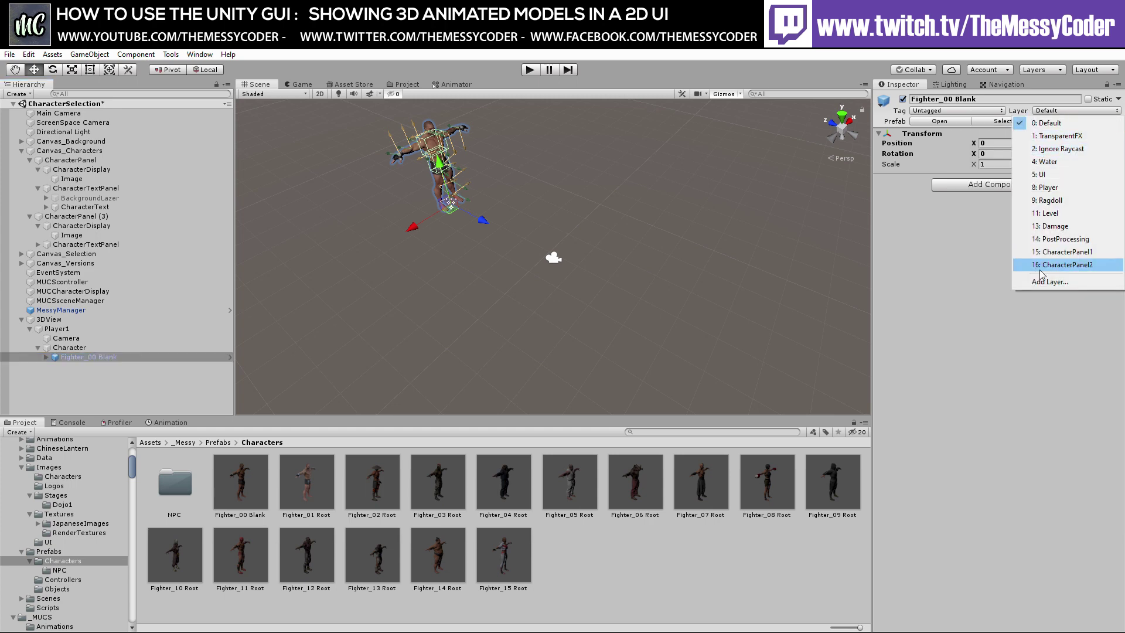
left_click(1056, 258)
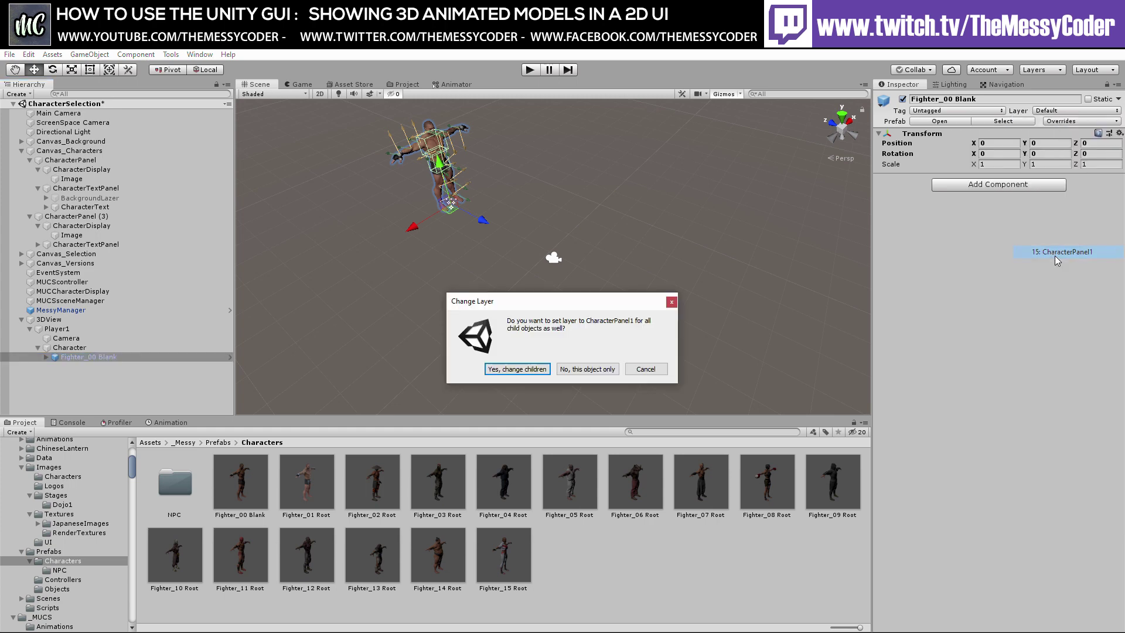
left_click(524, 371)
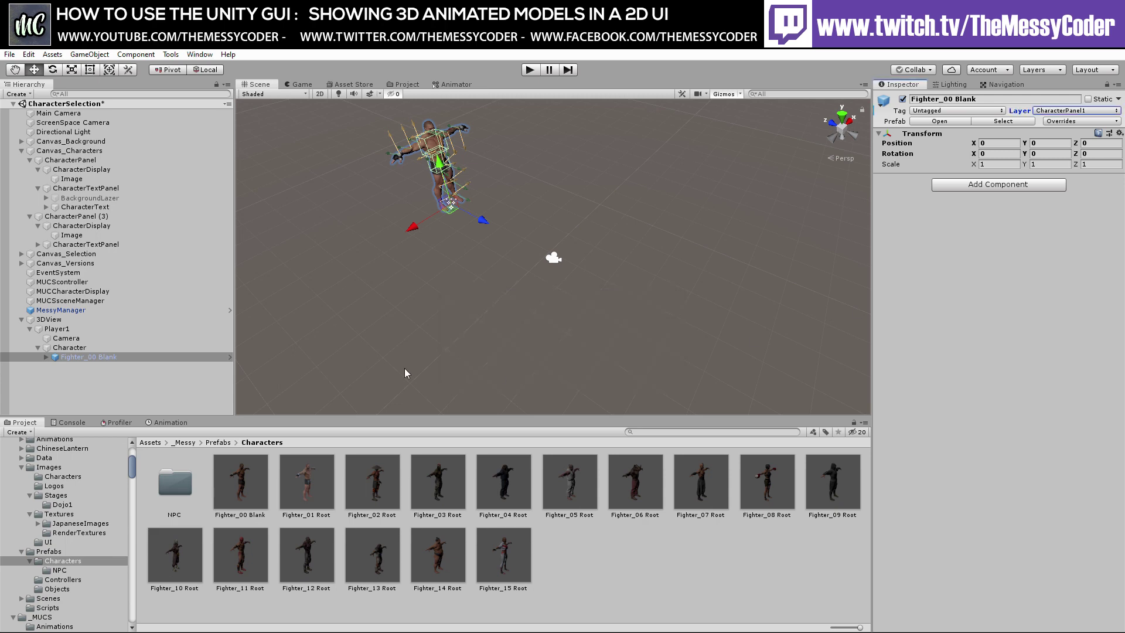
left_click(61, 338)
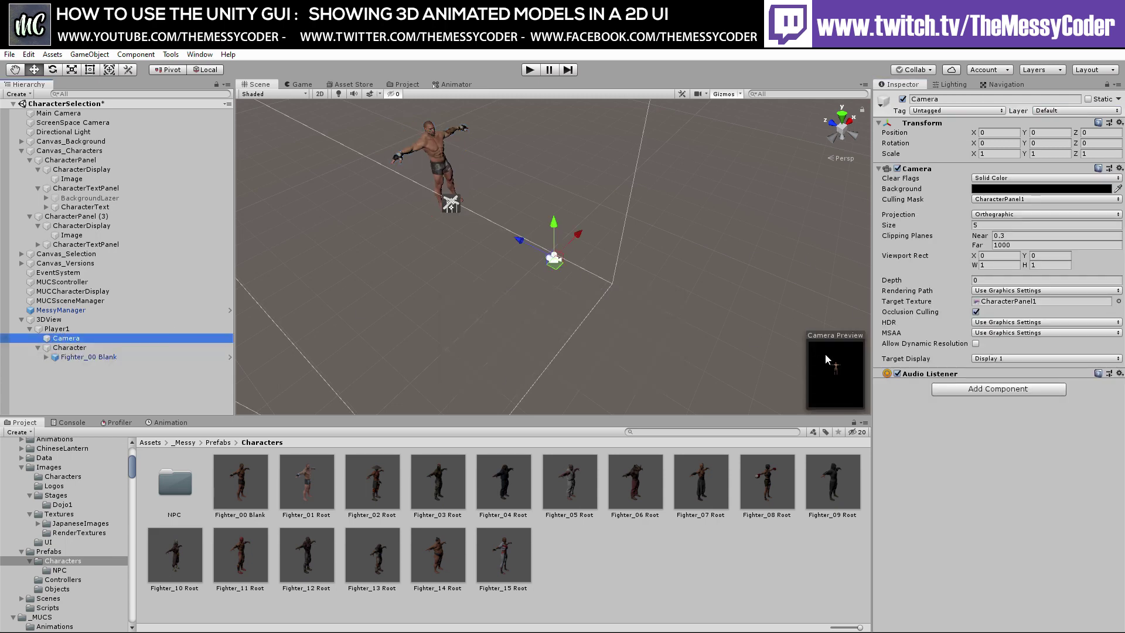
- Move Character closer to the camera and start shrinking the camera's orthographic size
left_click(1109, 88)
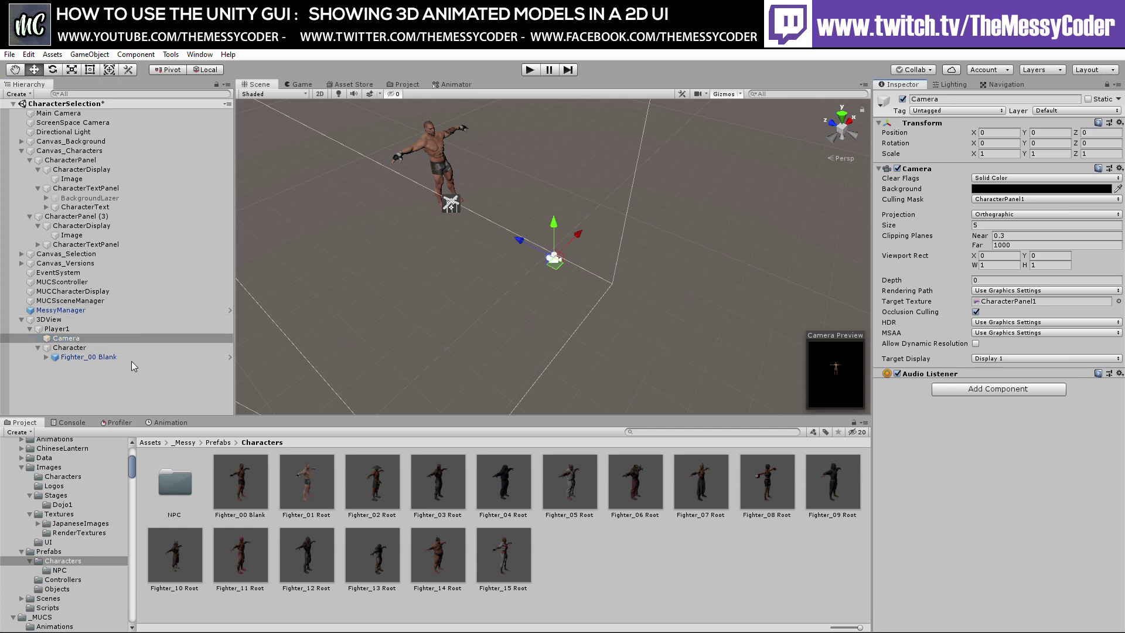
left_click(69, 347)
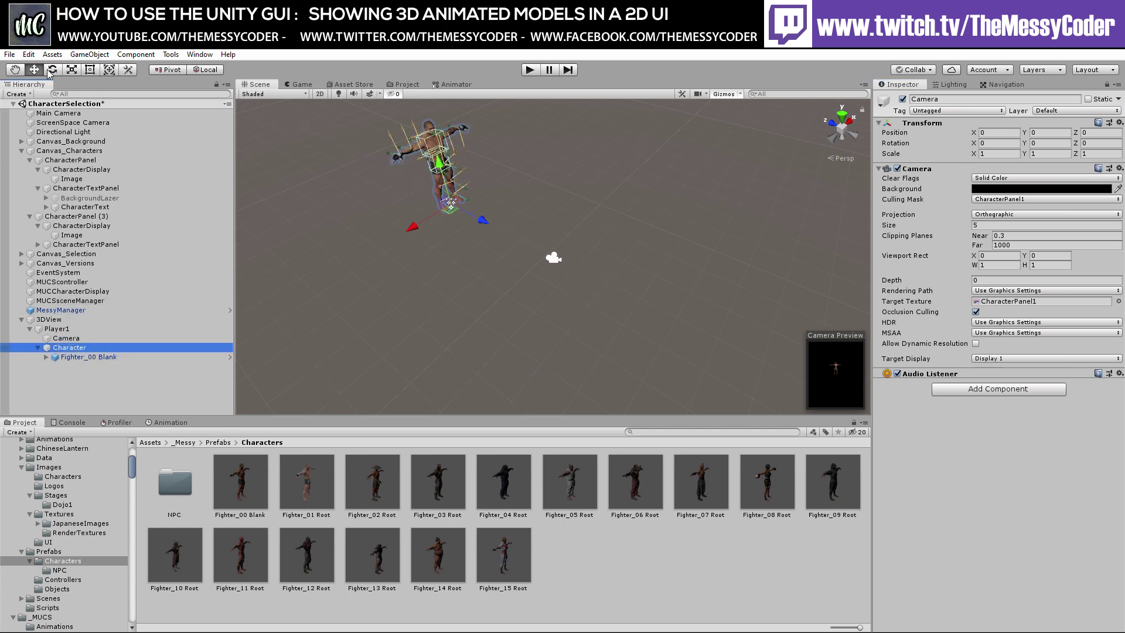
left_click_drag(482, 220, 507, 220)
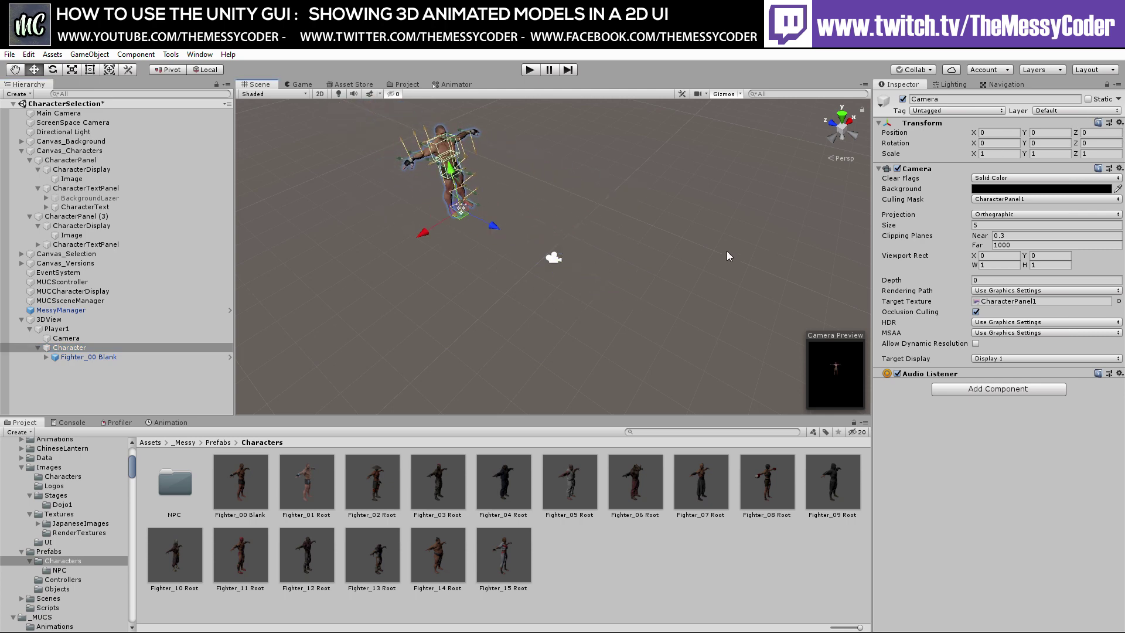
left_click(970, 226)
left_click_drag(971, 226, 890, 221)
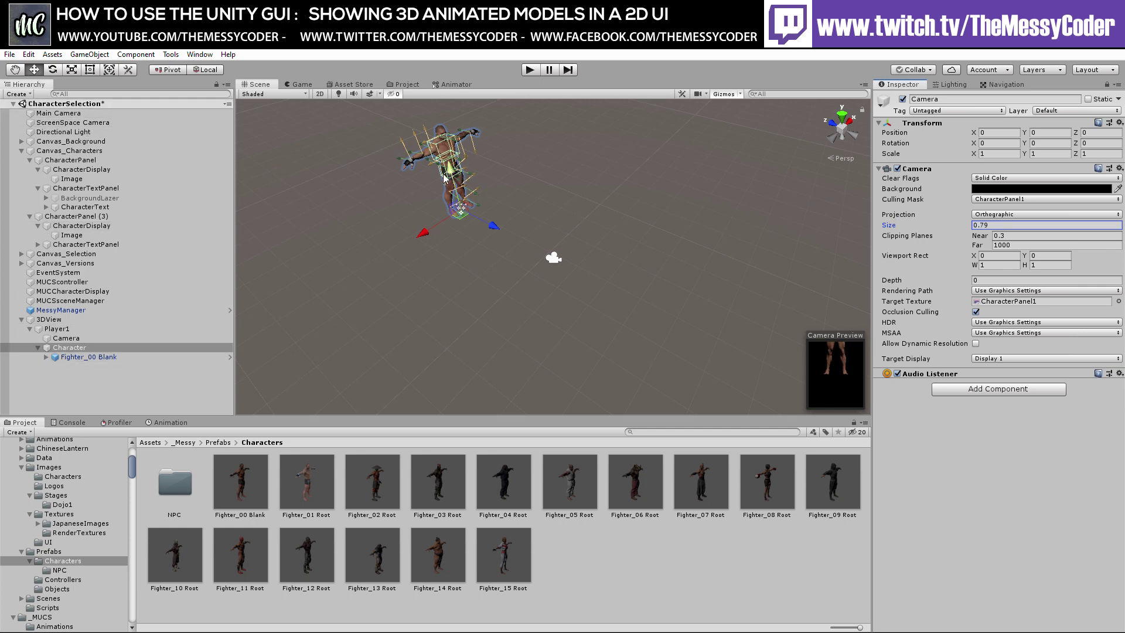
- Lower Character to frame its upper body, set camera Size to 0.5, and rotate the fighter
left_click_drag(448, 173, 460, 214)
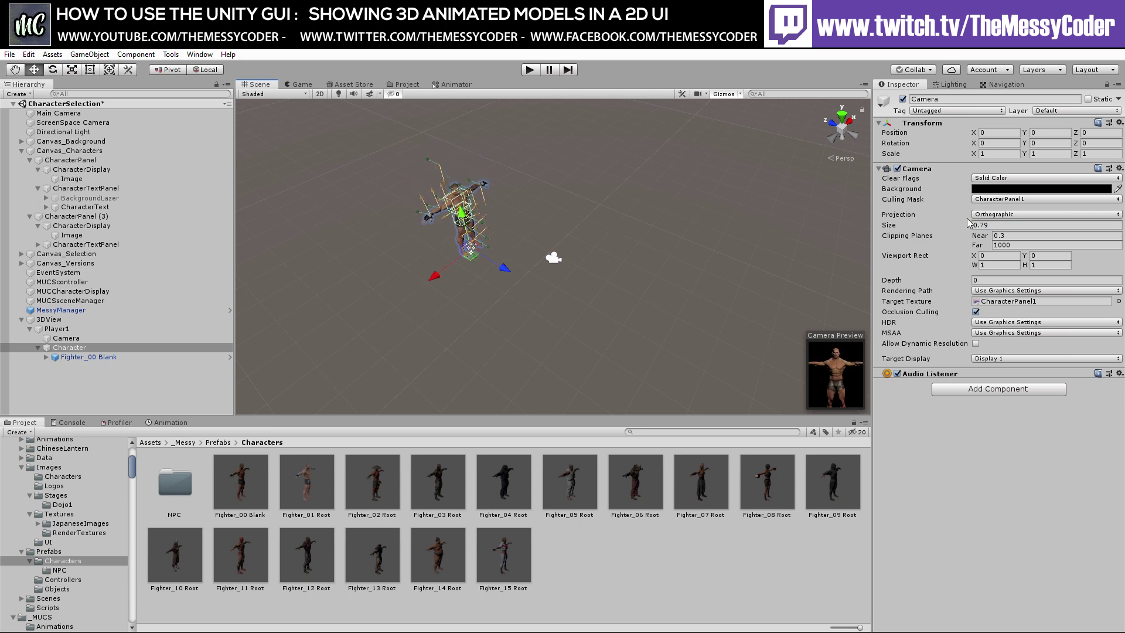
left_click_drag(962, 225, 961, 227)
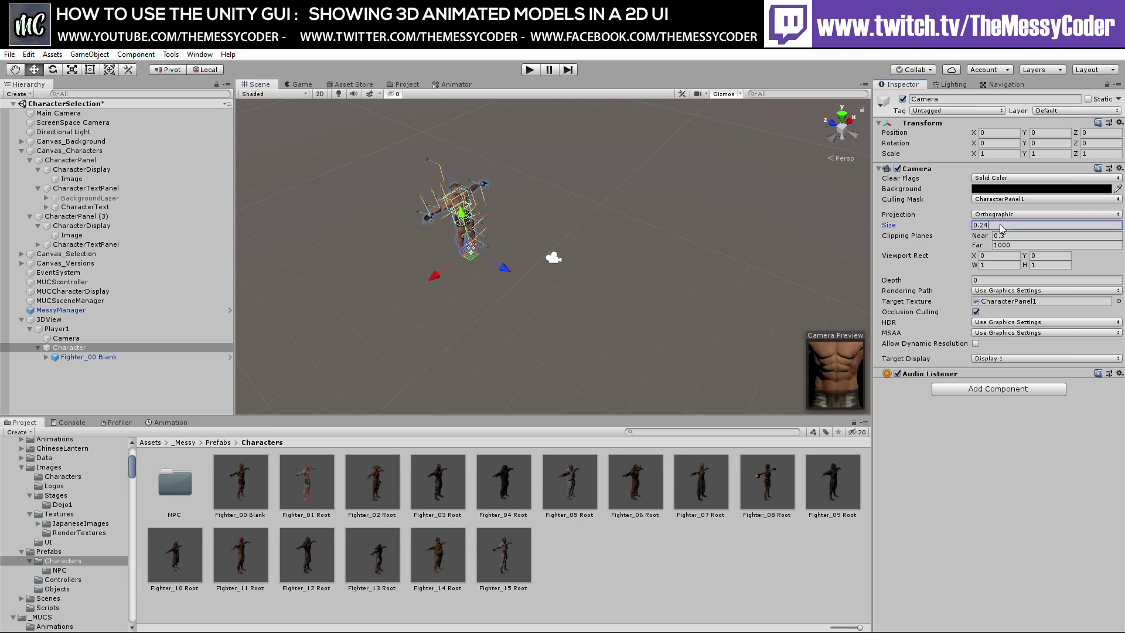
type("0.5")
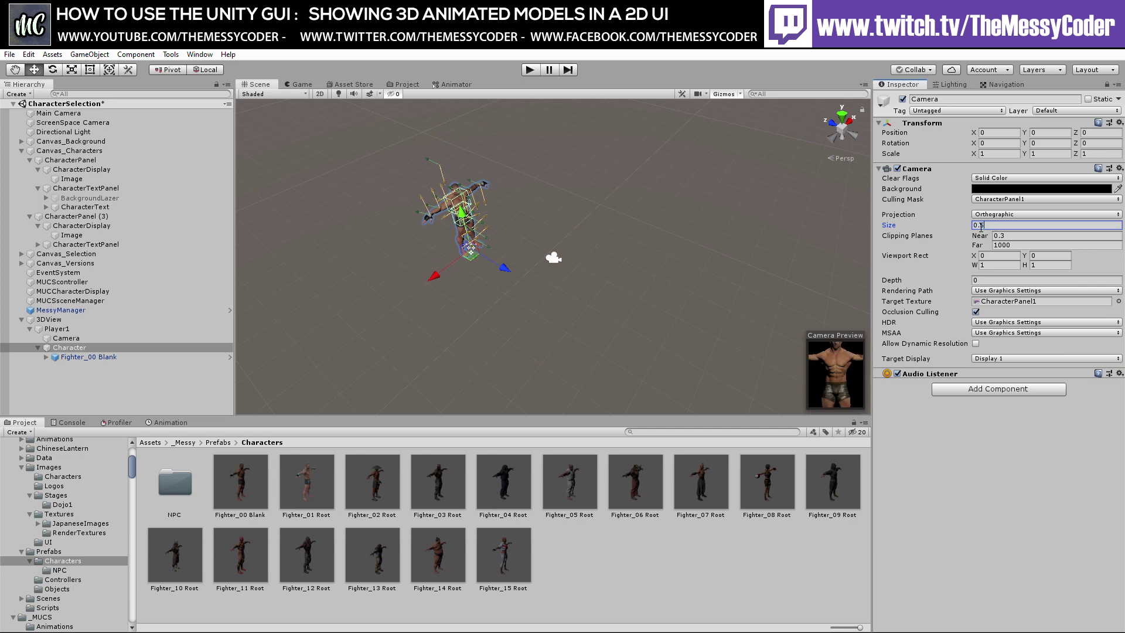
key("Return")
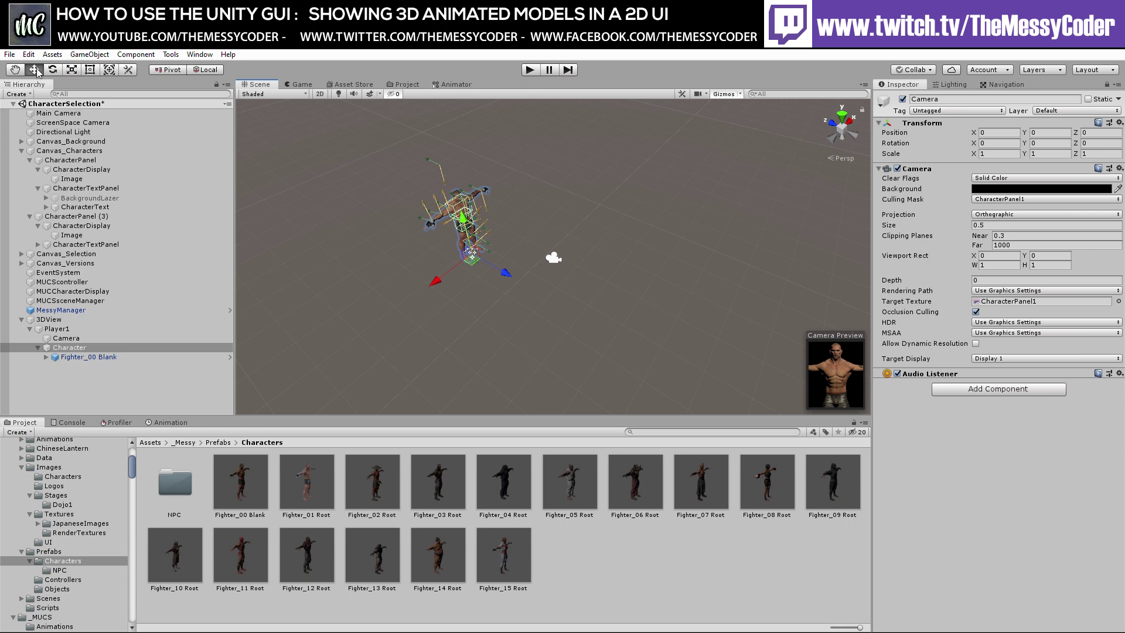
key("e")
left_click_drag(477, 285, 580, 262)
- Turn Character to Y rotation 124.091, nudge it left to X -0.11, then reselect Player1's camera
left_click_drag(500, 282, 492, 284)
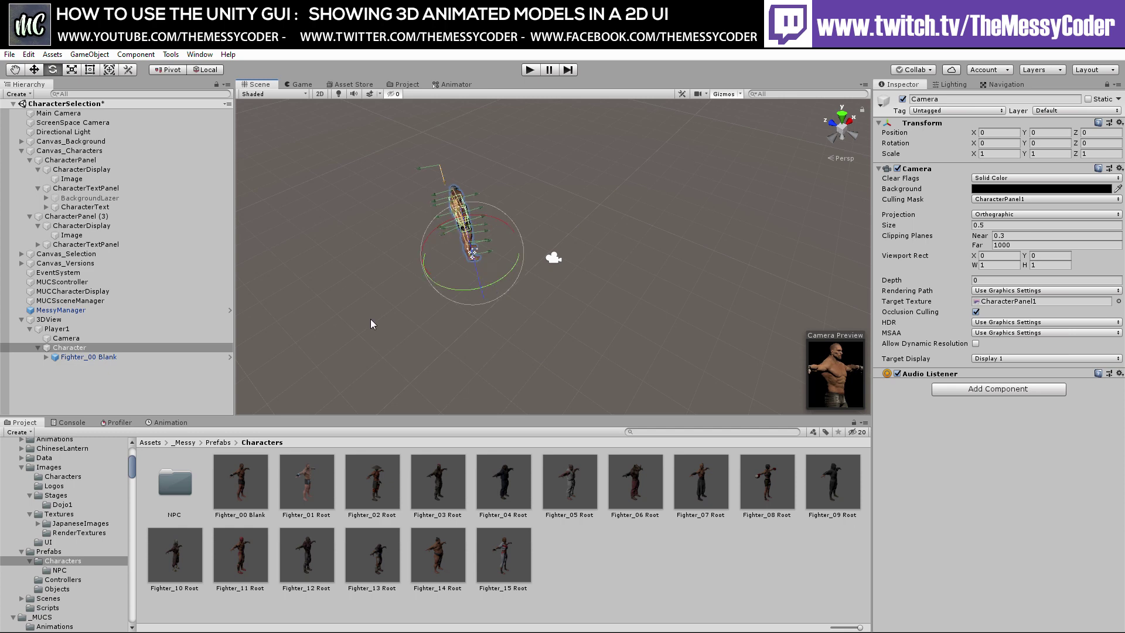
left_click(35, 69)
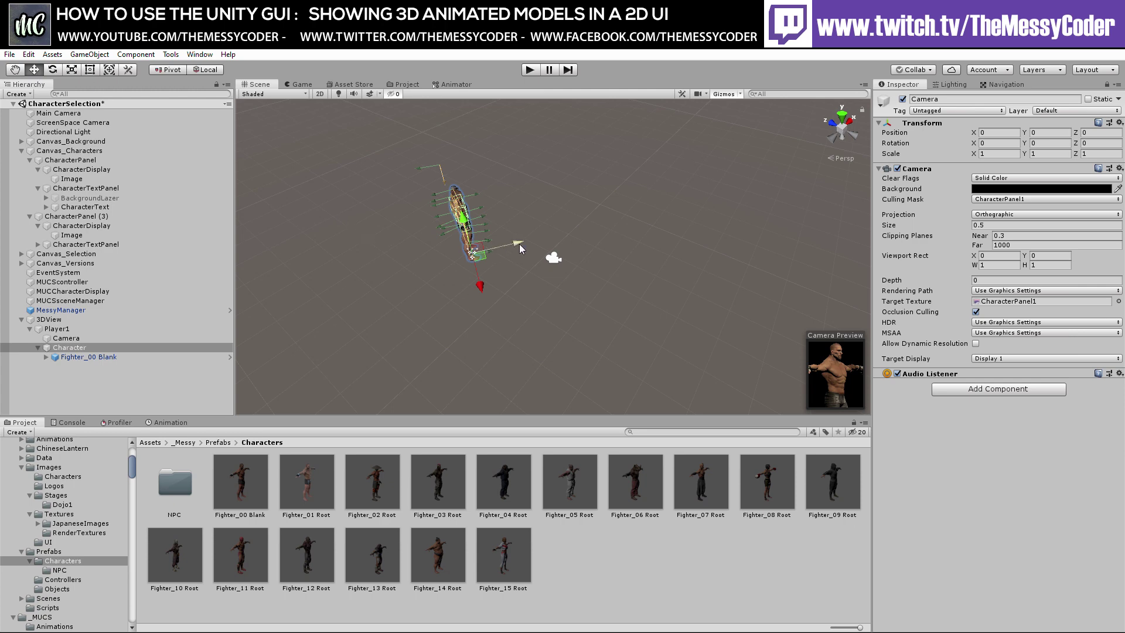
left_click_drag(518, 249, 513, 249)
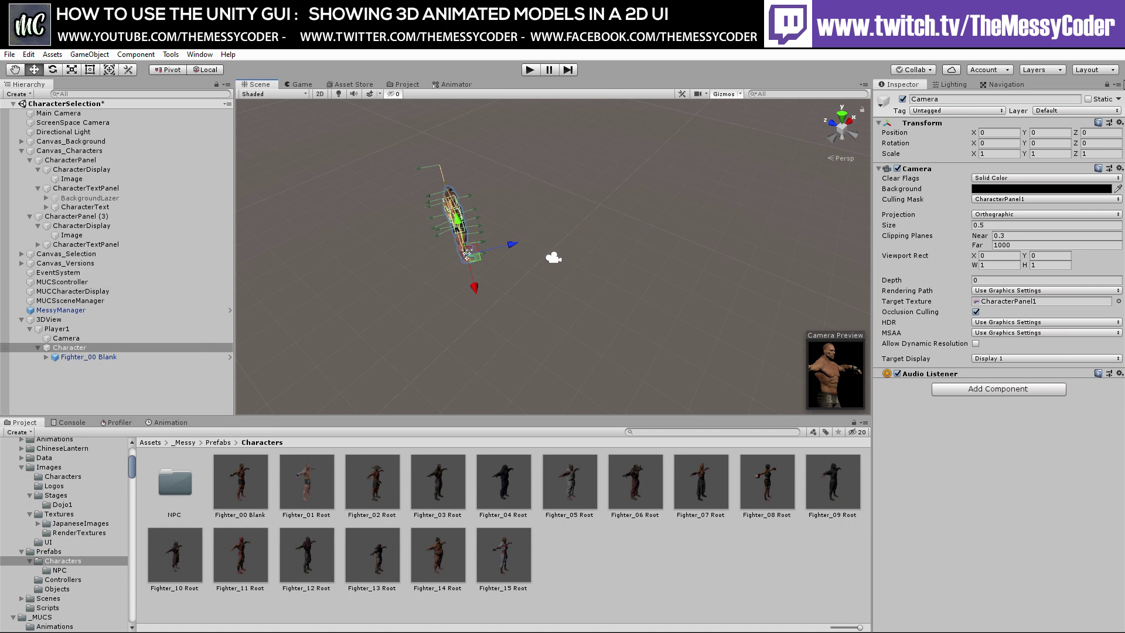
left_click(1108, 85)
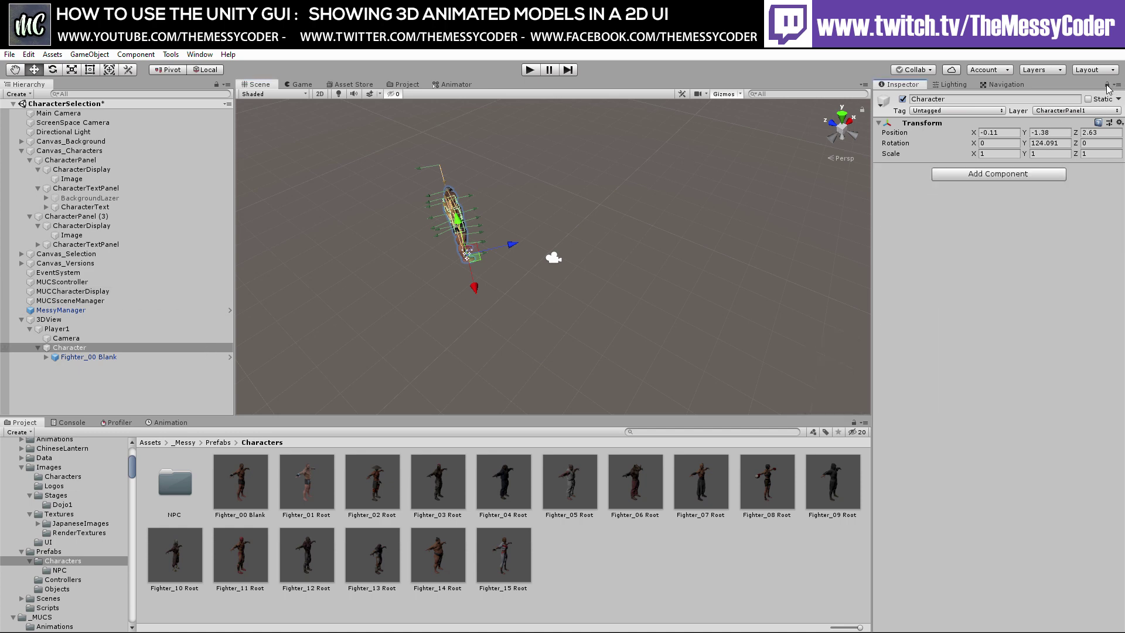
left_click(106, 355)
left_click(87, 348)
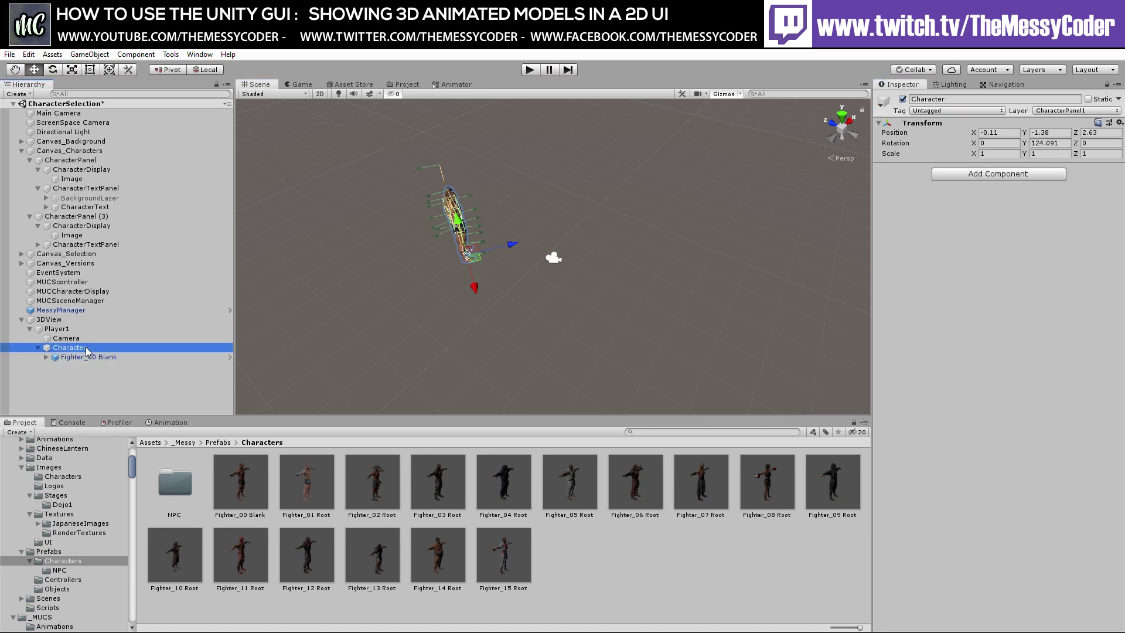
left_click(62, 339)
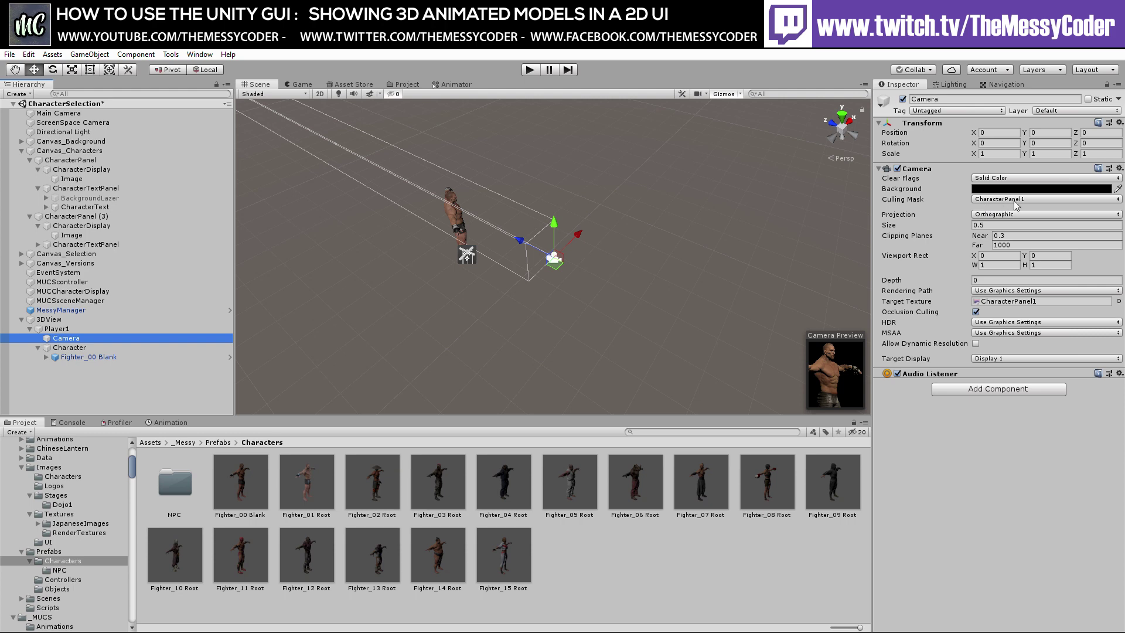
- Duplicate the Player1 group and name the copy Player2
left_click(60, 330)
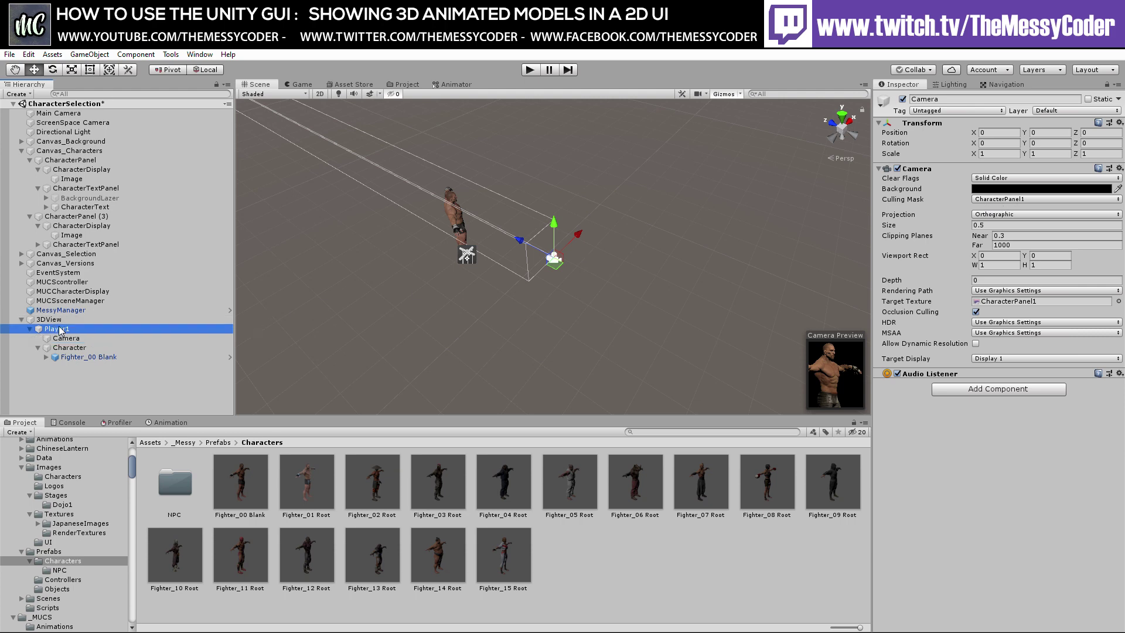
mouse_move(61, 329)
left_mouse_down()
mouse_move(69, 387)
mouse_move(54, 330)
left_mouse_up()
right_click(54, 331)
left_click(76, 376)
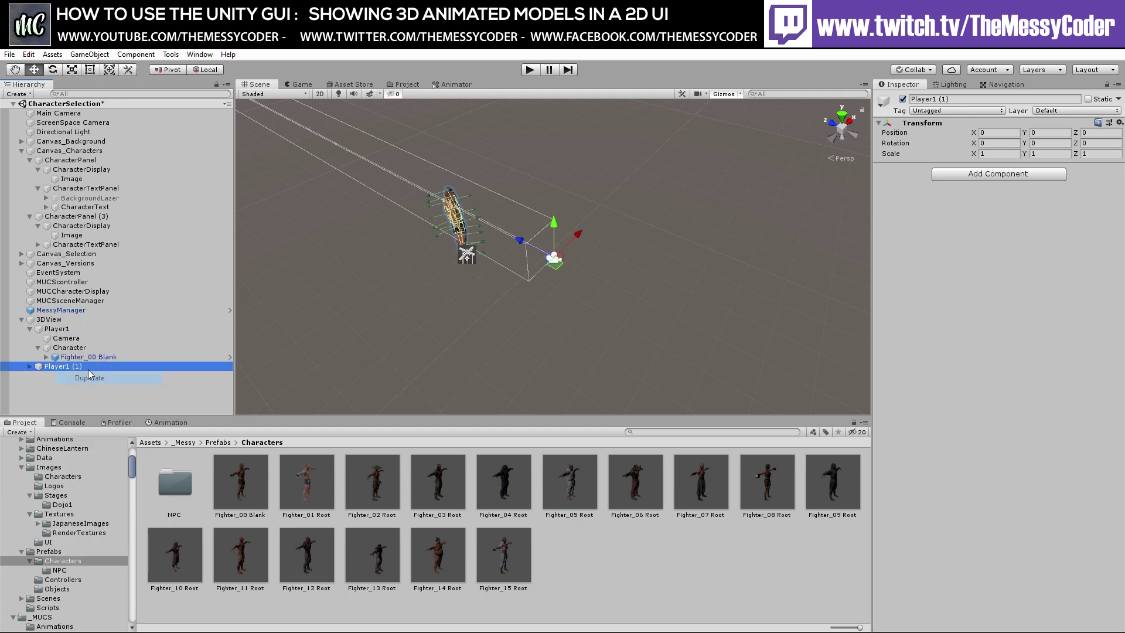
left_click(71, 366)
type("Player2")
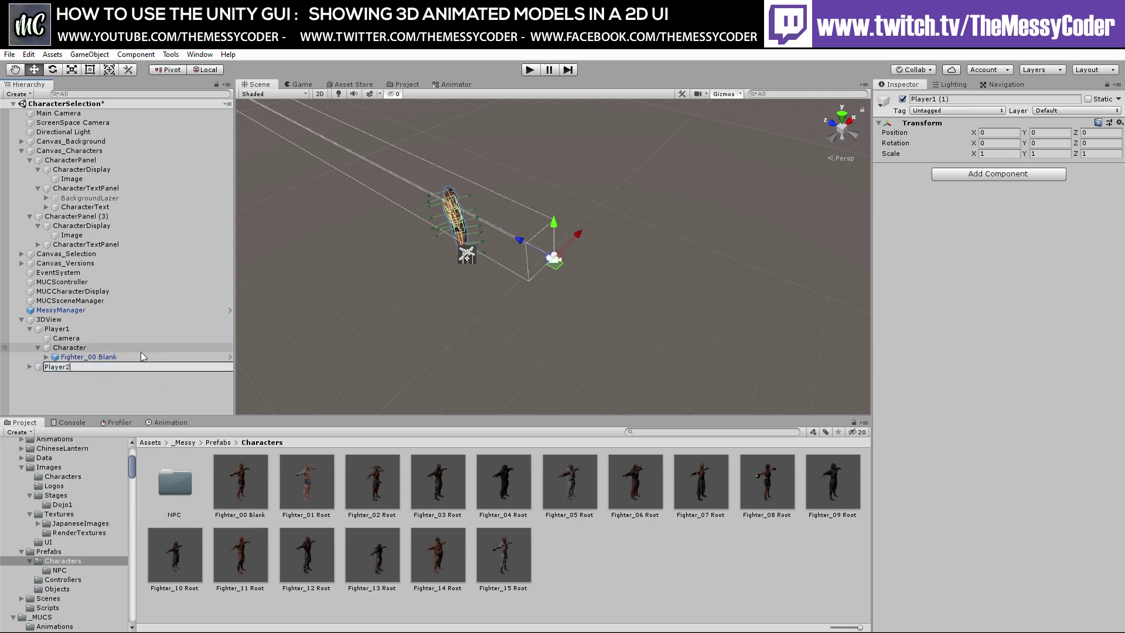
key("Return")
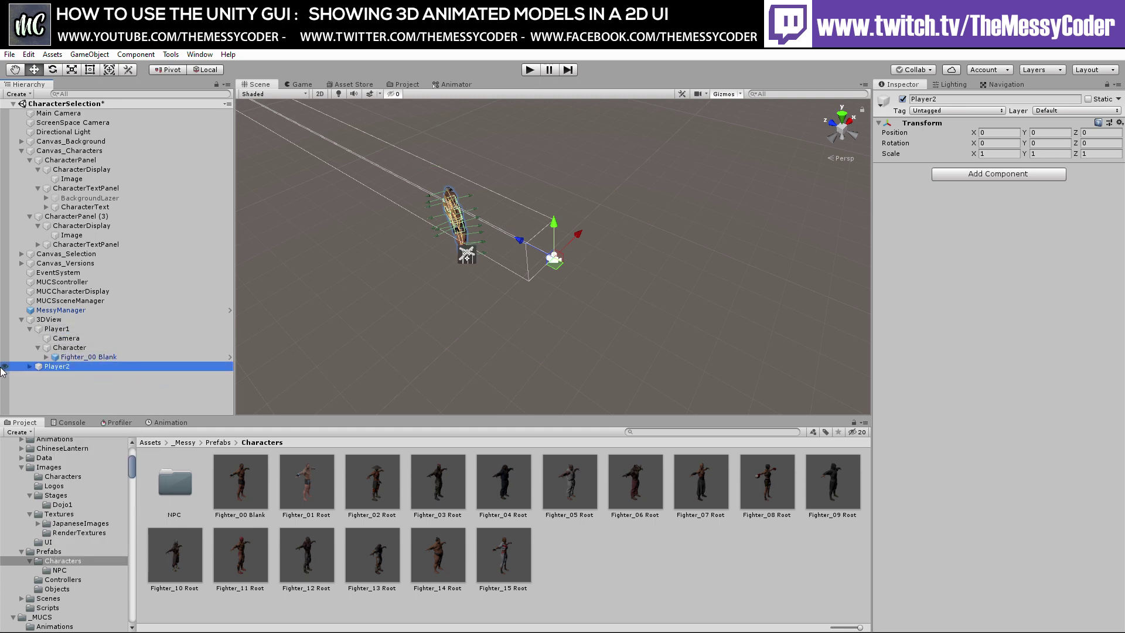
- Set Player2's camera culling mask to CharacterPanel2 only and its Target Texture to CharacterPanel2
left_click(29, 366)
left_click(59, 376)
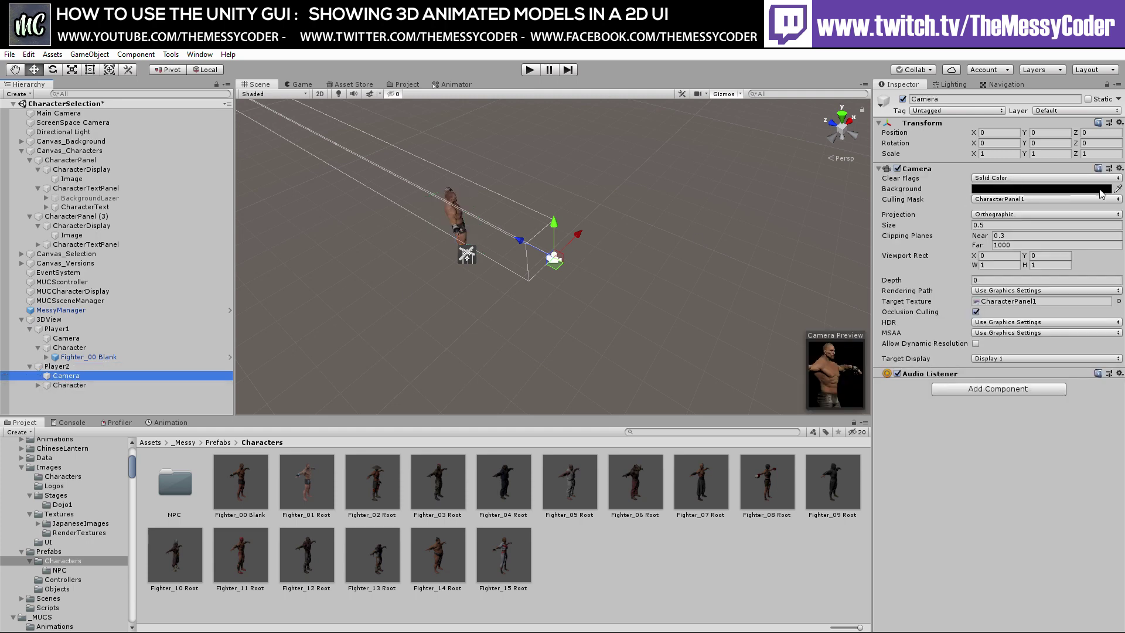
left_click(1018, 199)
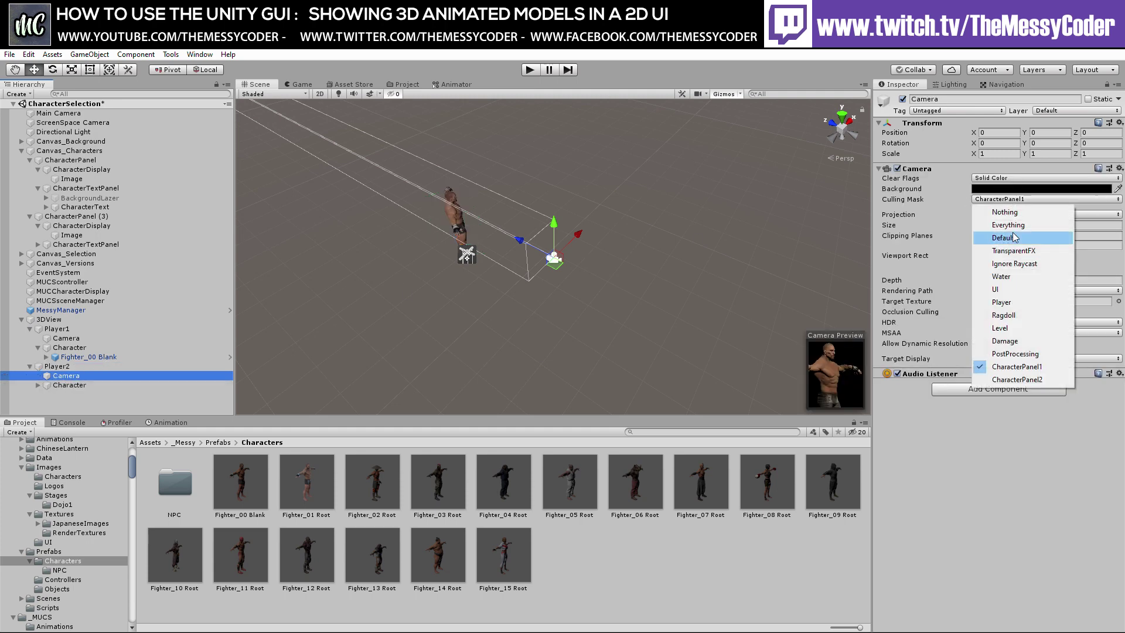
left_click(1008, 377)
left_click(996, 199)
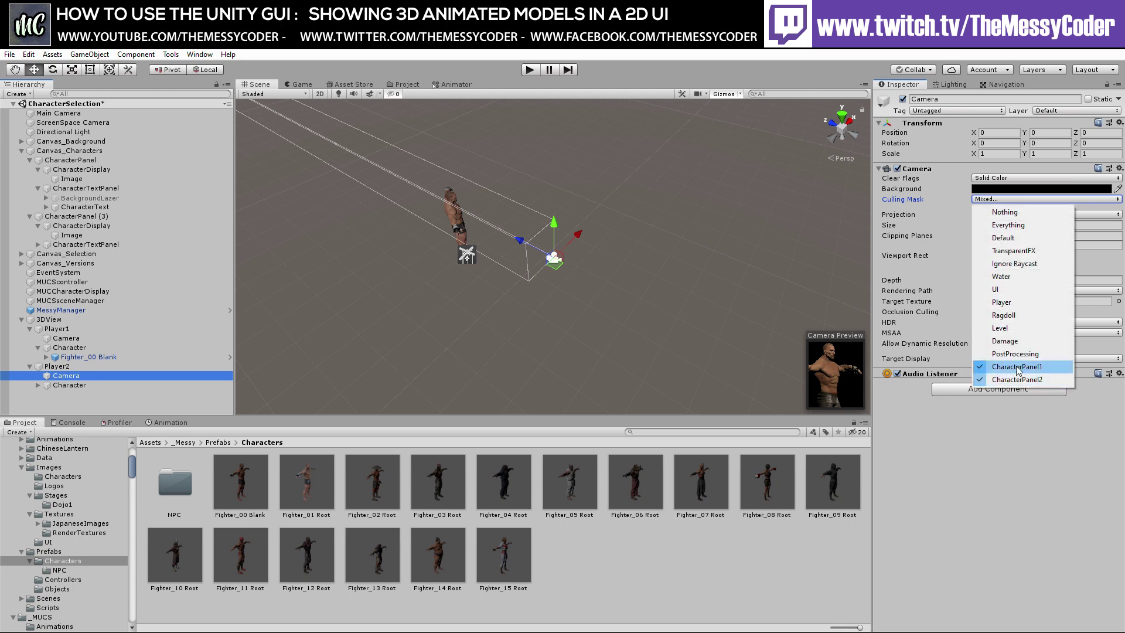
left_click(1017, 368)
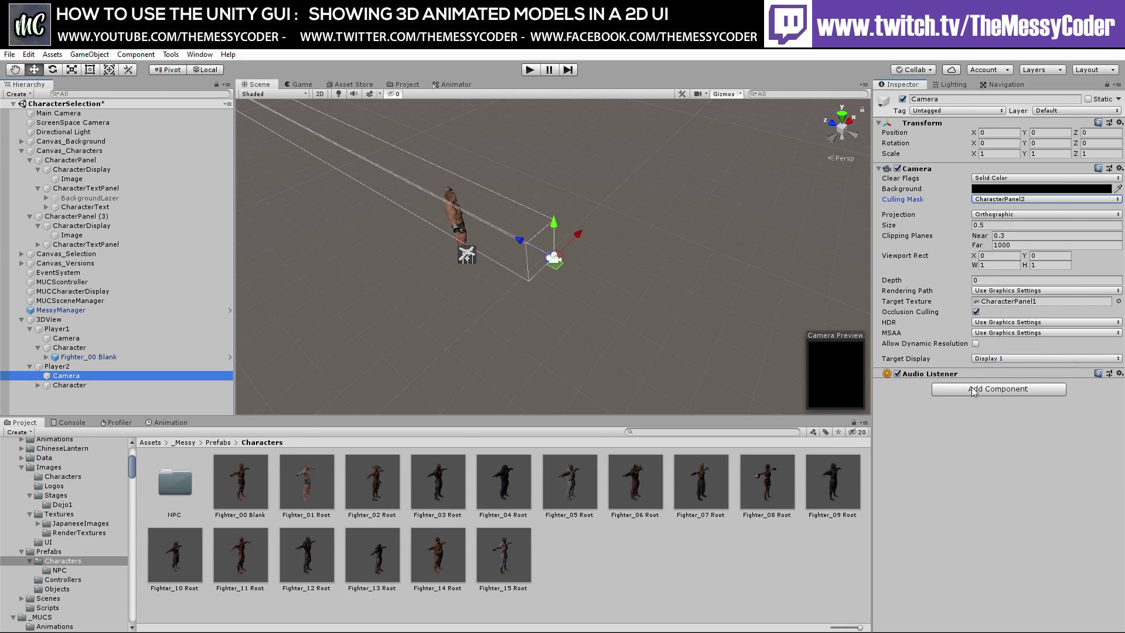
left_click(1022, 302)
left_click_drag(256, 483, 1020, 304)
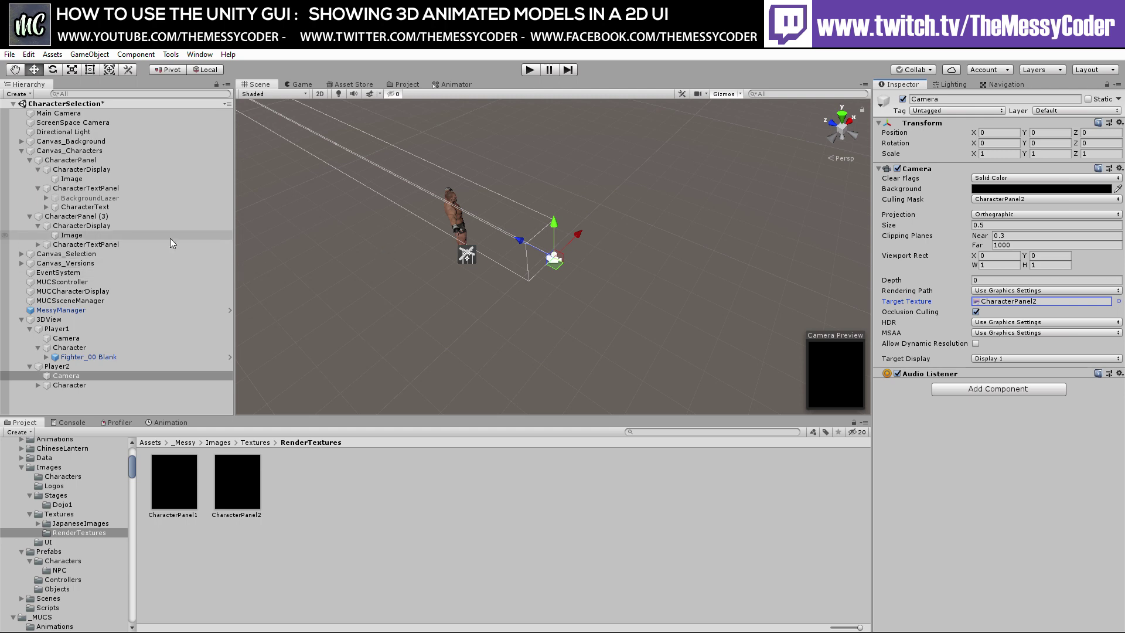
- Create an empty child named RawImage under the first CharacterDisplay
left_click(86, 169)
right_click(86, 168)
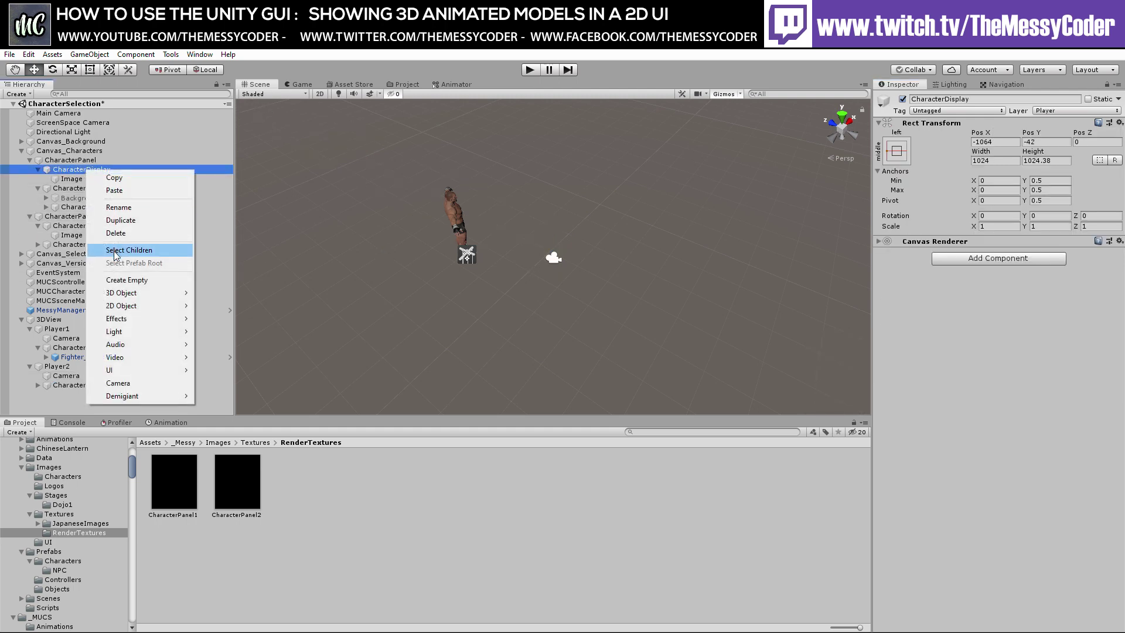
left_click(129, 280)
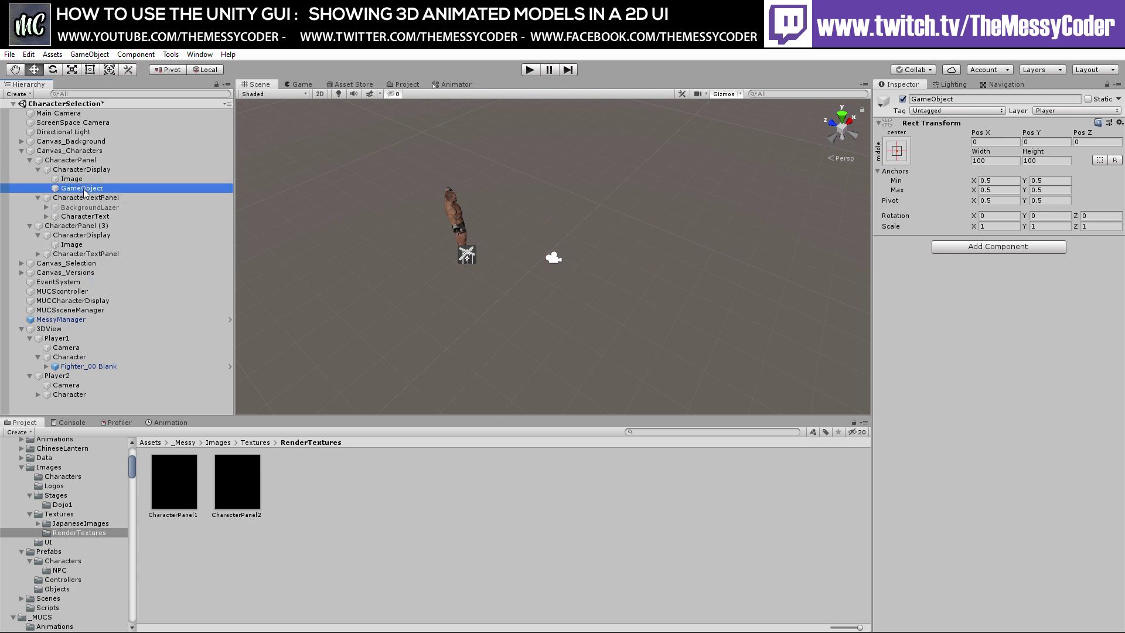
type("RawIm")
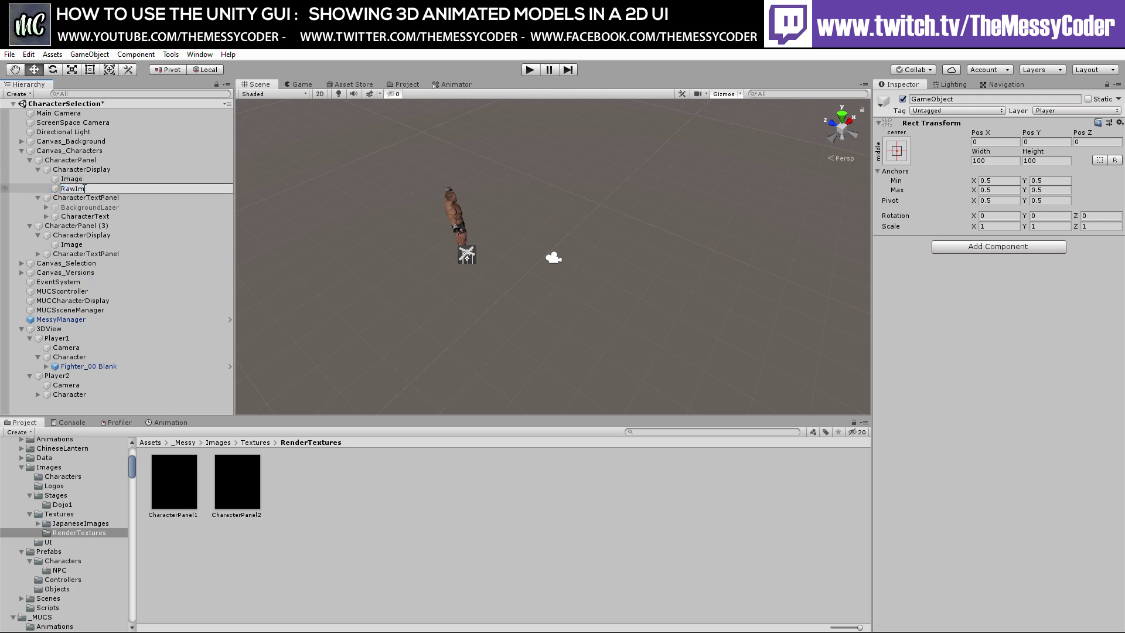
type("age")
key("Return")
- Add a Raw Image component showing CharacterPanel1 at its native size
left_click(888, 270)
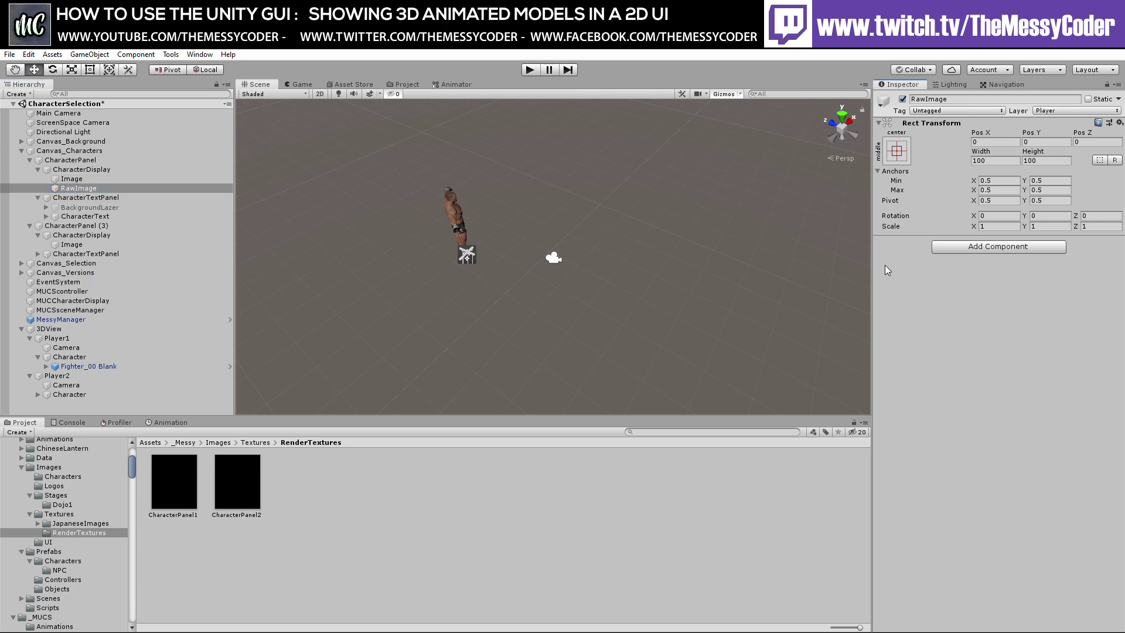
left_click(961, 247)
type("raw")
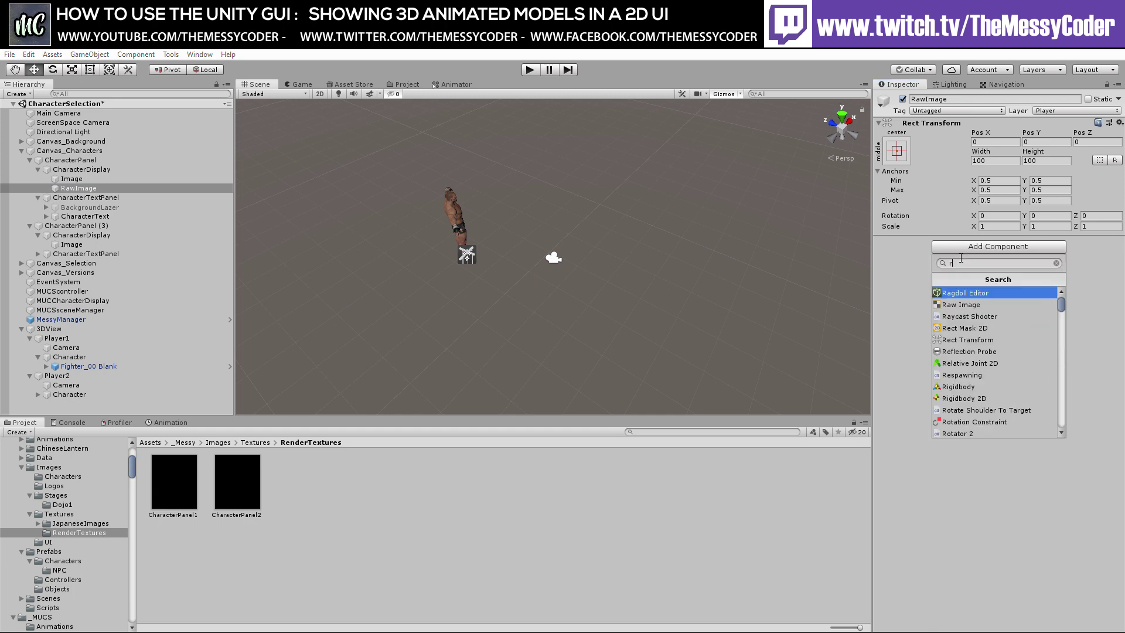
left_click(965, 294)
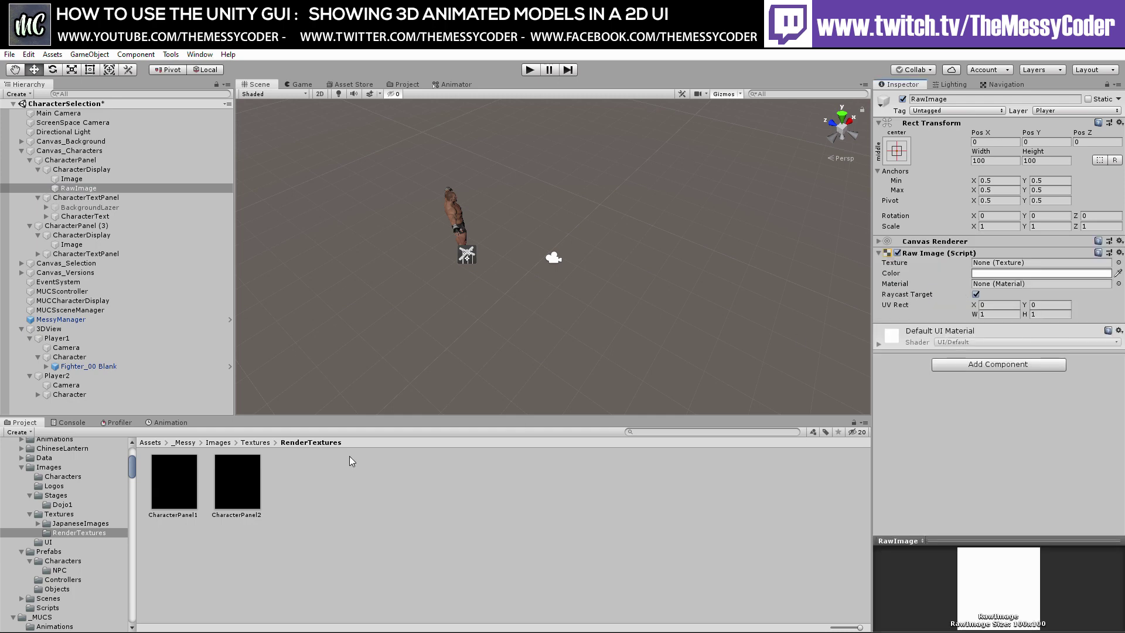
left_click_drag(182, 490, 1003, 266)
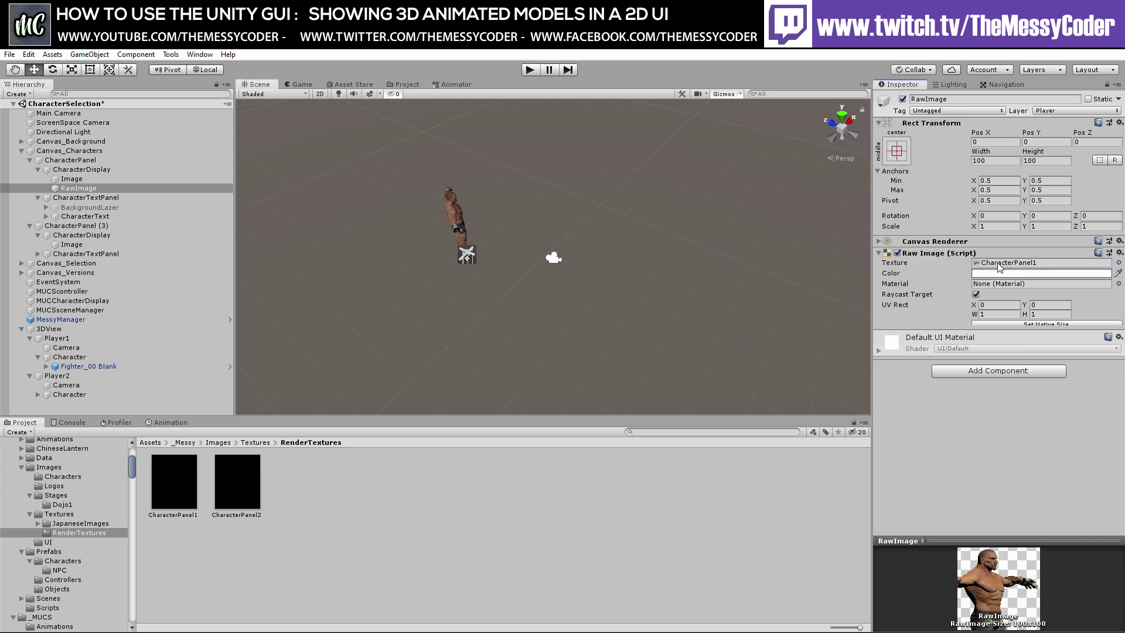
left_click(1033, 324)
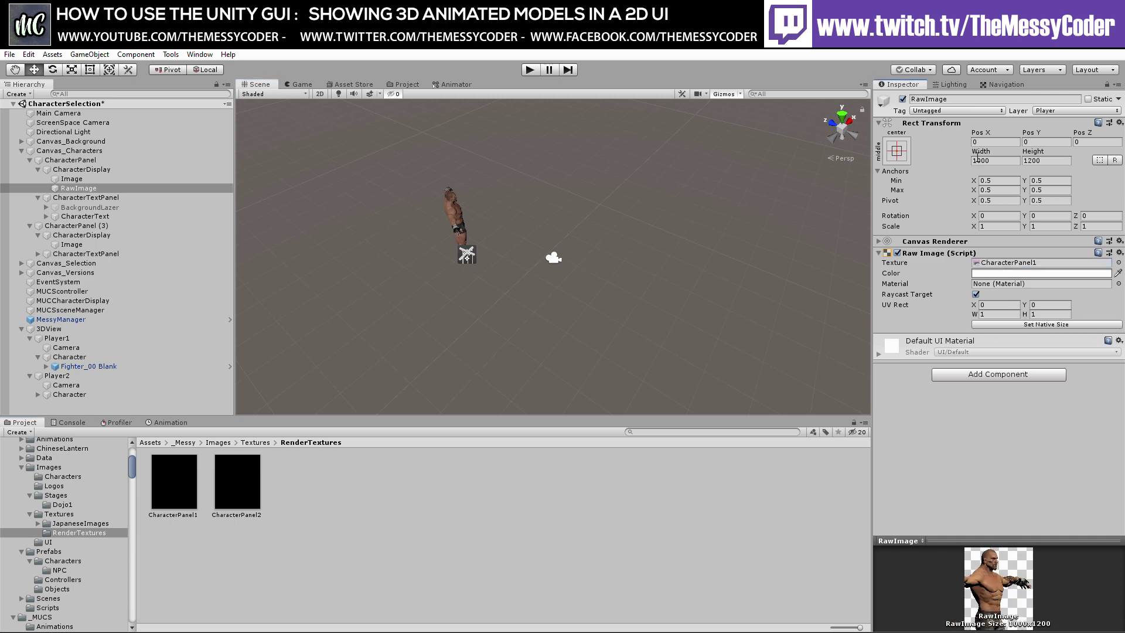
left_click(101, 181)
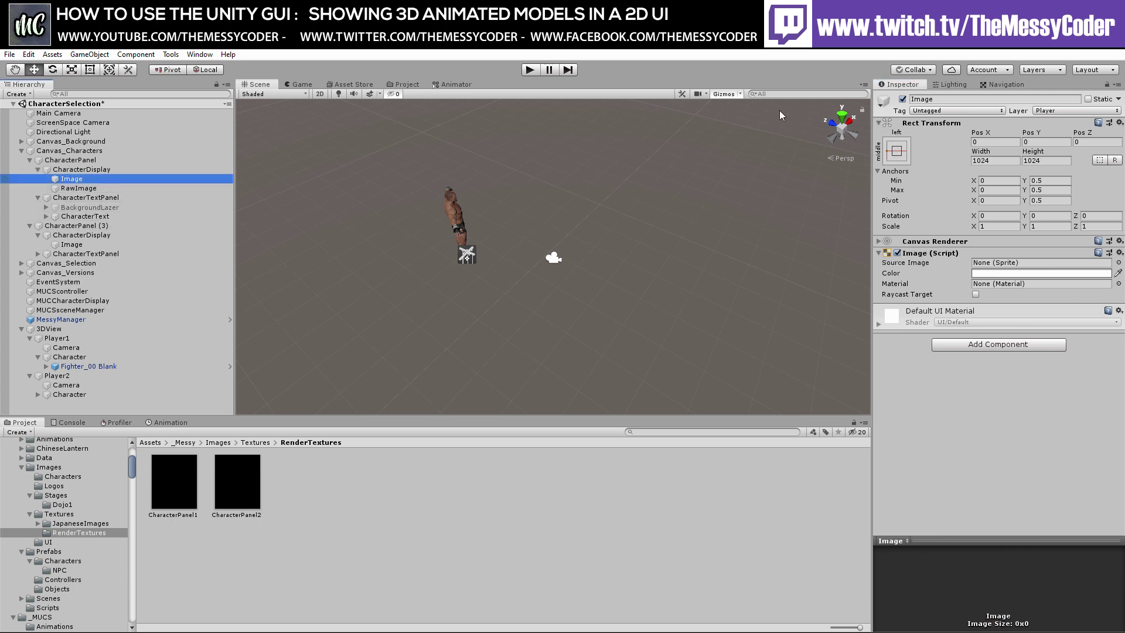
- Disable the old Image, assign RawImage to MUCCharacterDisplay's Element 0, and test-run the scene
left_click(902, 100)
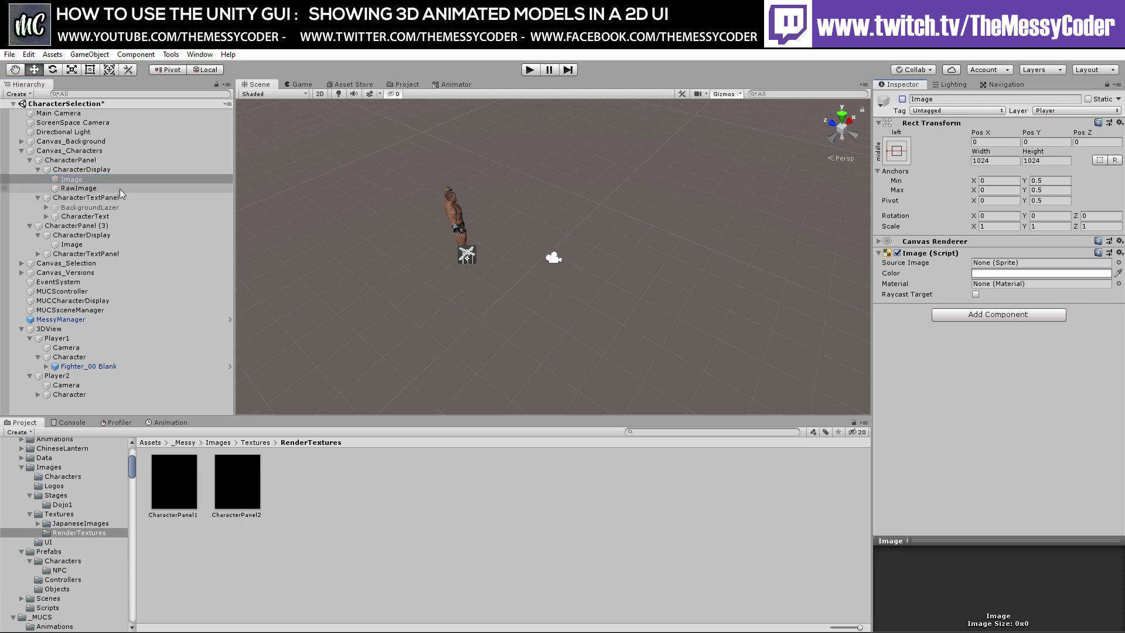
left_click(86, 301)
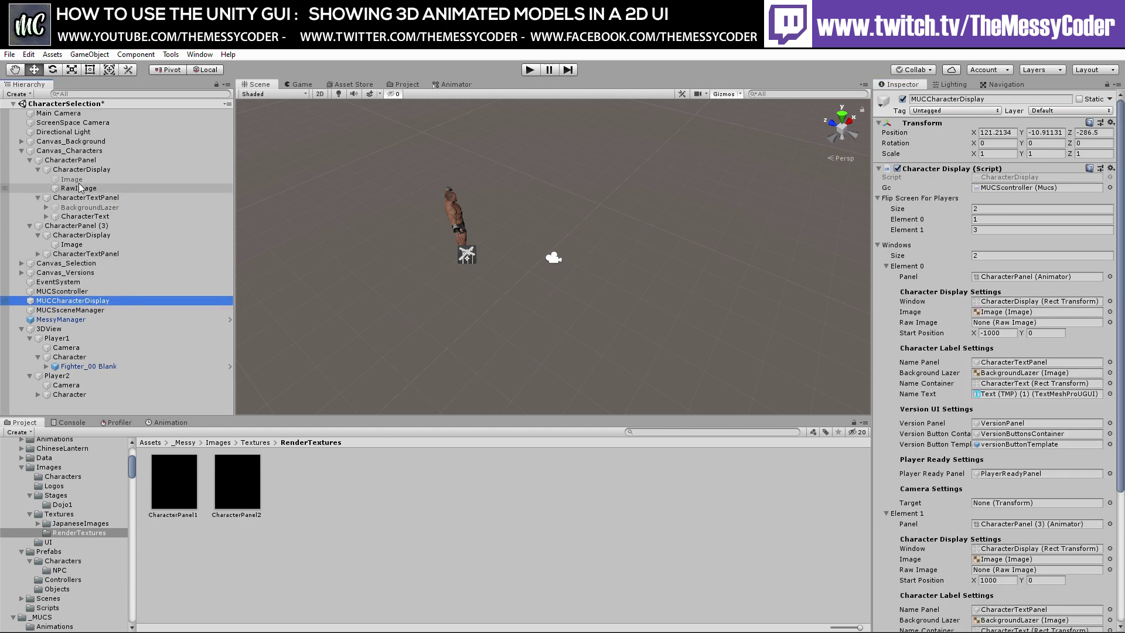
left_click_drag(80, 187, 1007, 326)
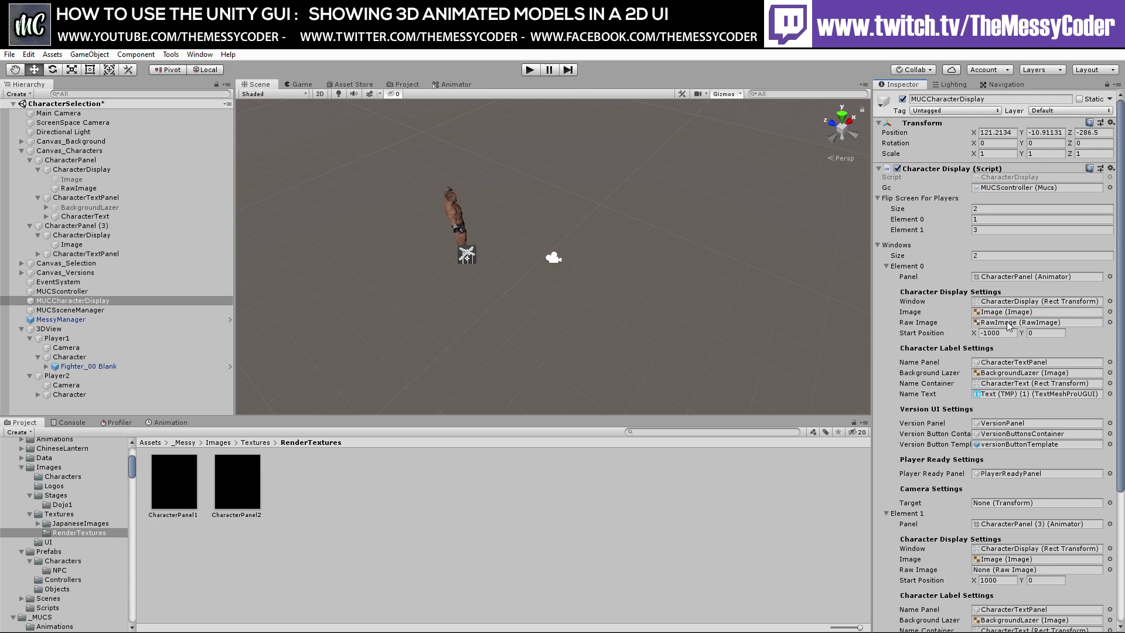
left_click(531, 71)
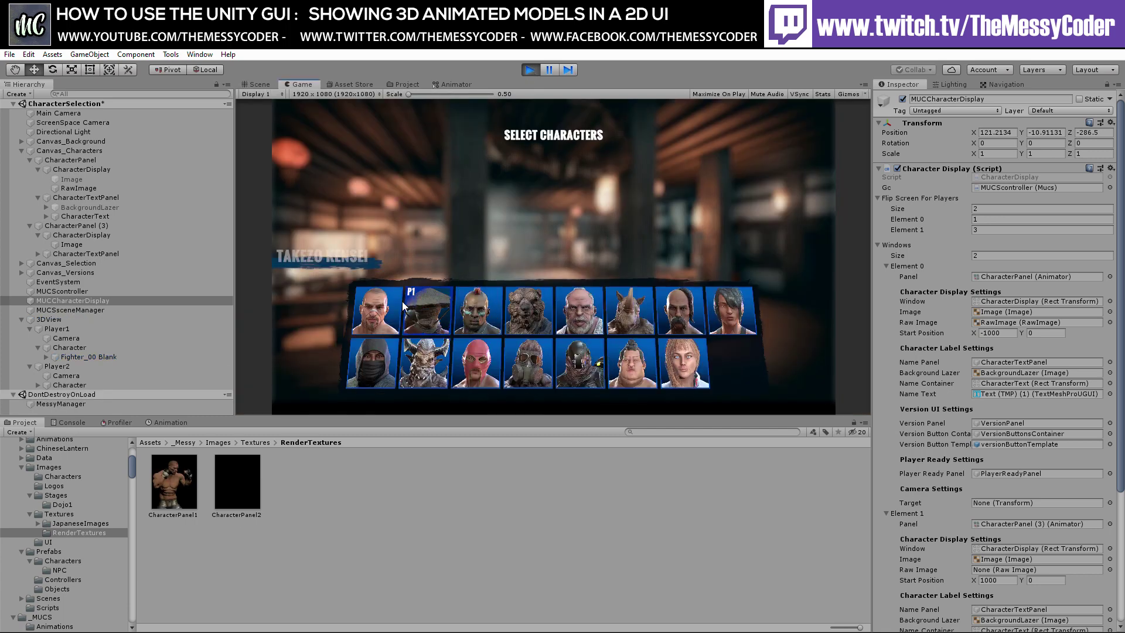
left_click(532, 74)
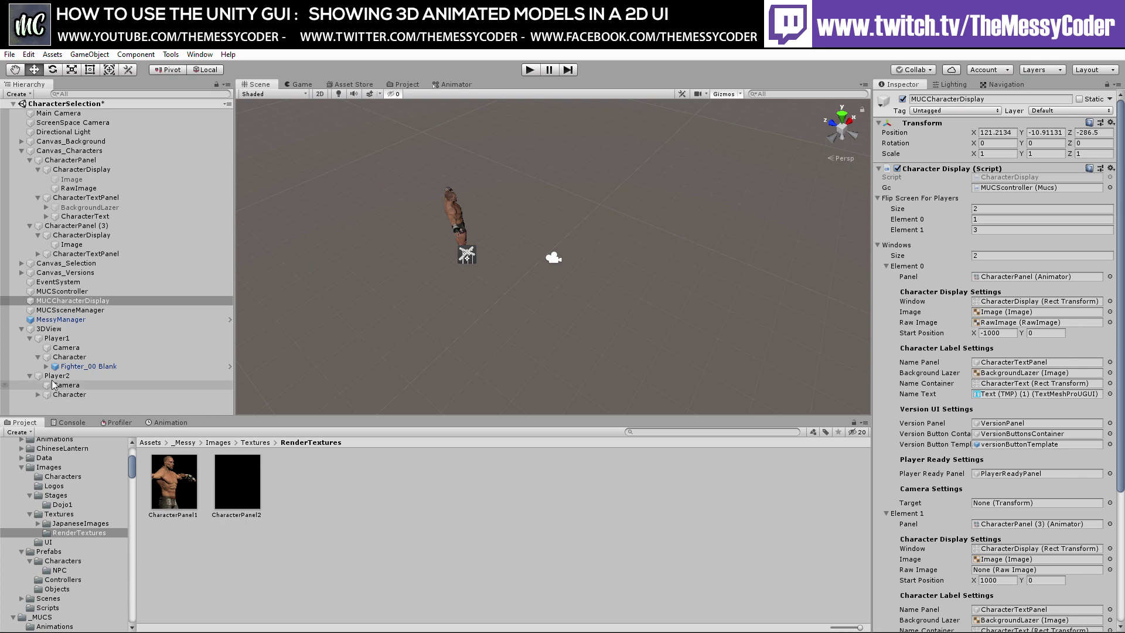
- Disable Fighter_01's User_Stats, State Modifier, Hit Reaction, Audio Control and IK Control scripts
left_click(86, 366)
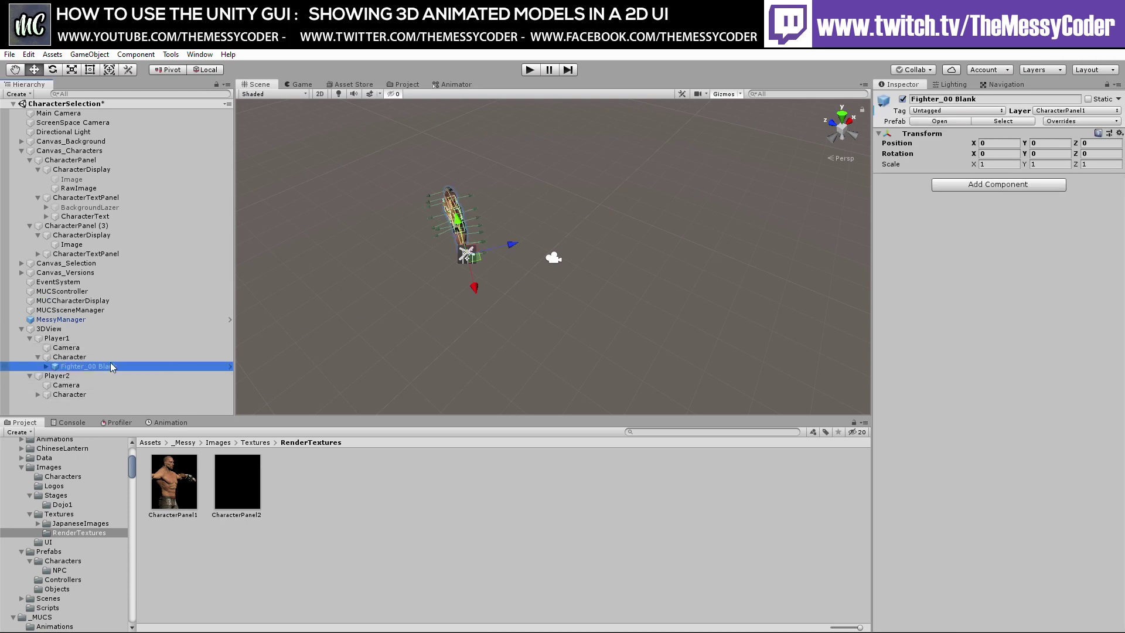
left_click(46, 366)
left_click(76, 394)
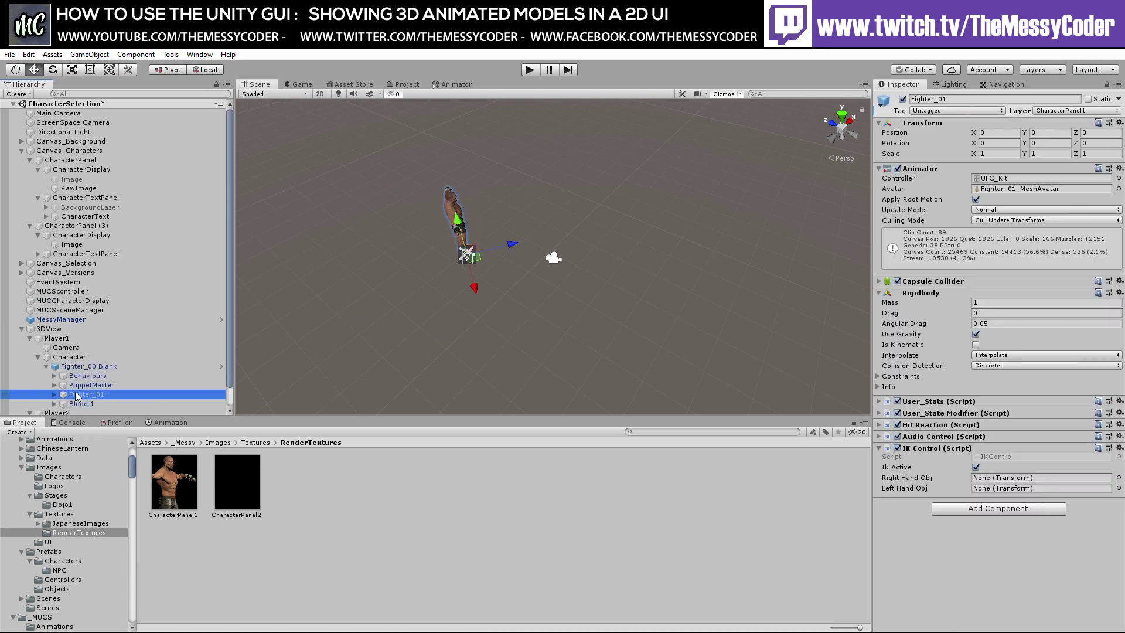
left_click(897, 401)
left_click(896, 412)
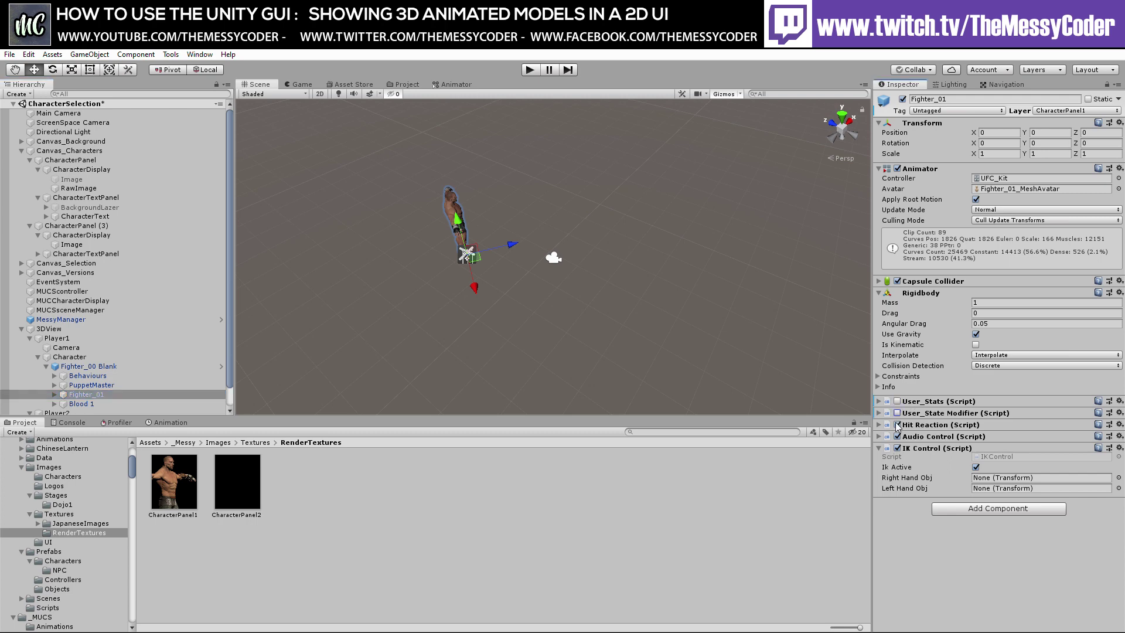
left_click(897, 424)
left_click(897, 436)
left_click(897, 448)
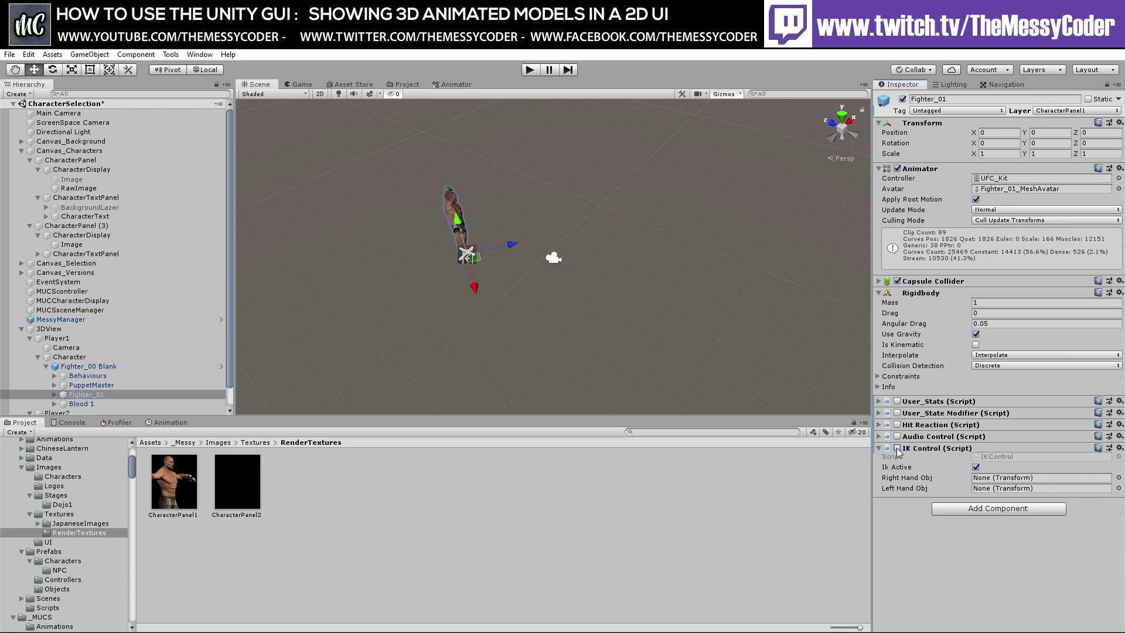
- Turn off Fighter_01's gravity and capsule collider, then run the scene
left_click(975, 334)
left_click(897, 281)
left_click(531, 69)
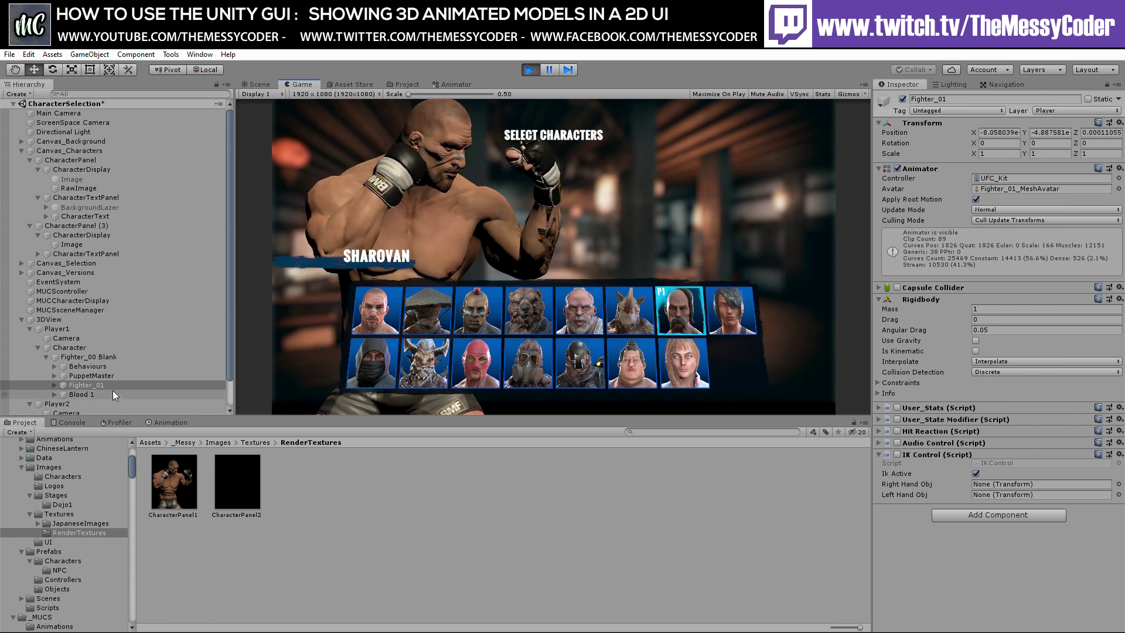
- Set Player1's Character Position X to -0.2 during play, copy its Transform, and stop play
left_click(99, 349)
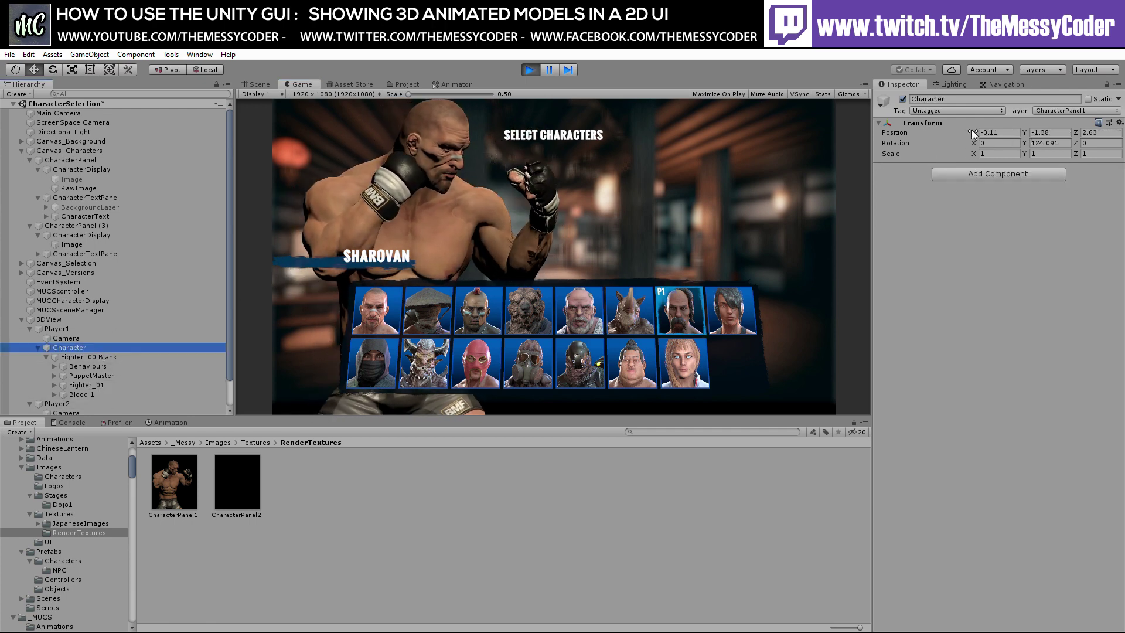
left_click_drag(971, 129, 968, 131)
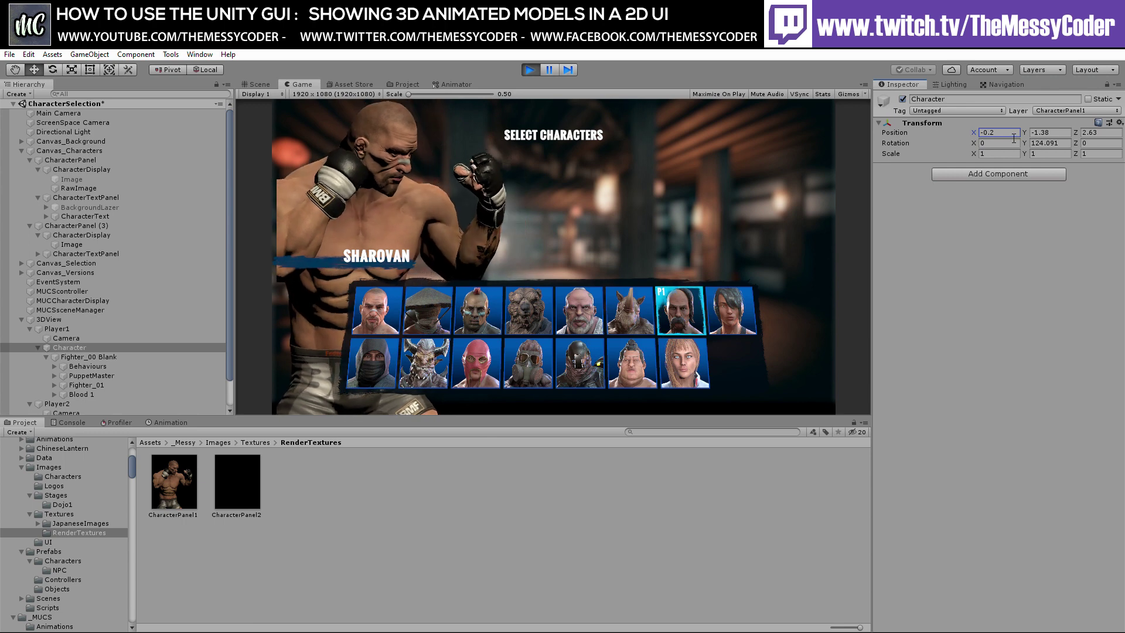
left_click(973, 135)
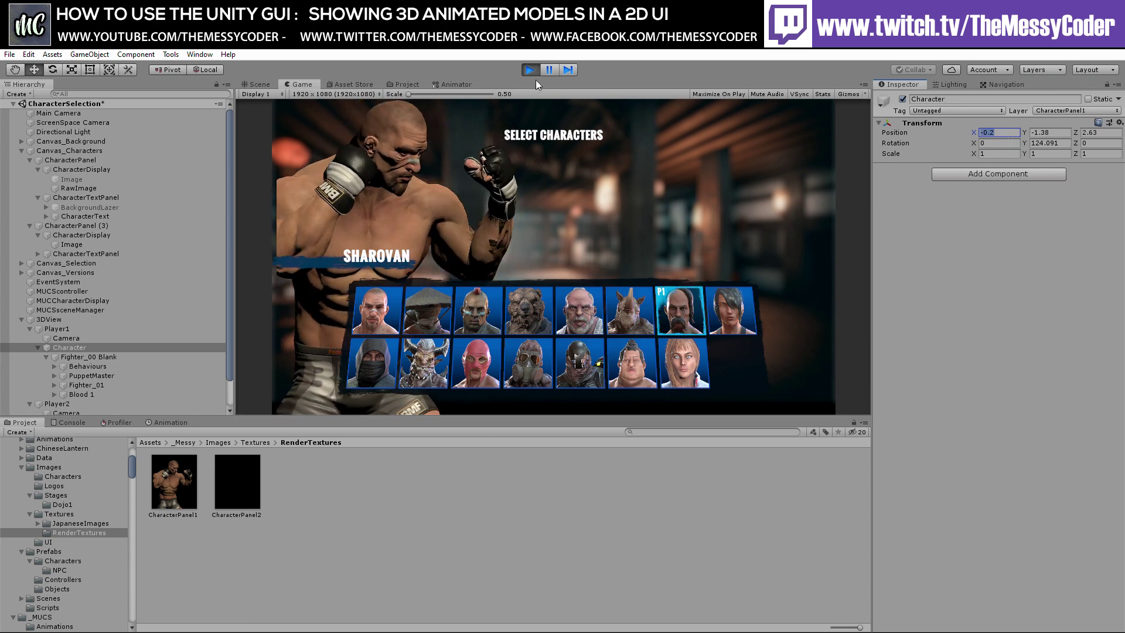
left_click(1120, 123)
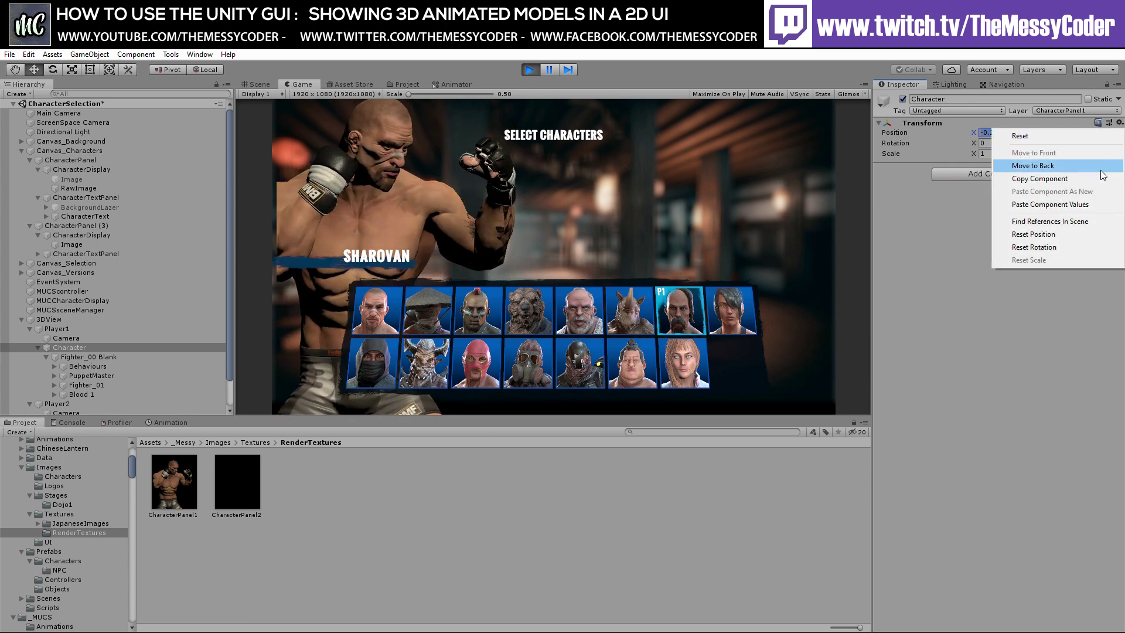
left_click(1078, 176)
left_click(538, 70)
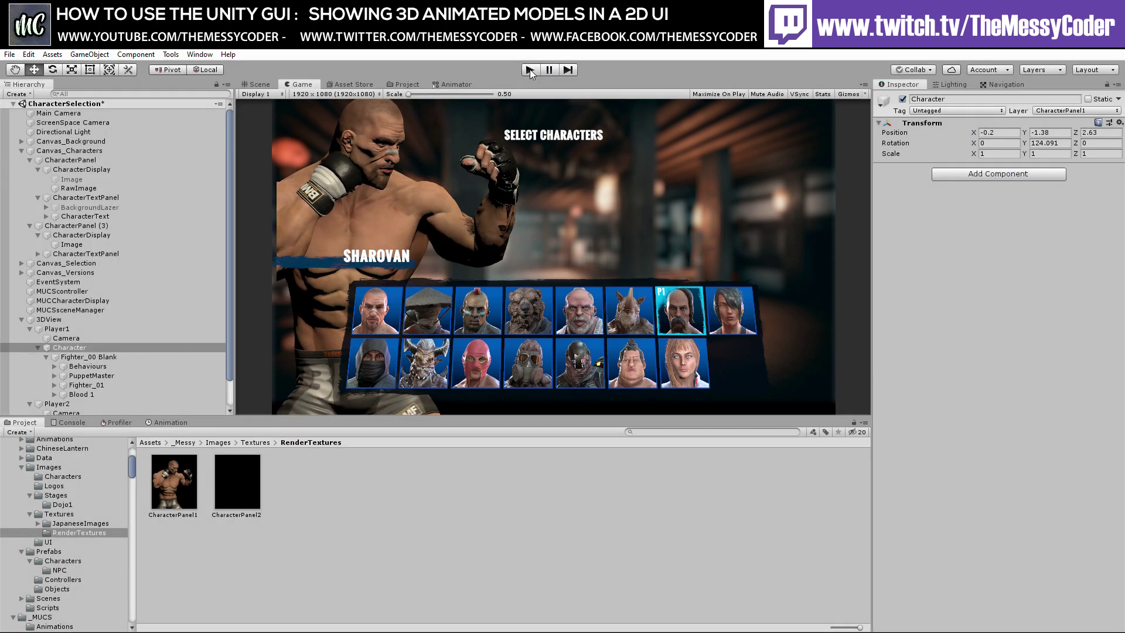
- Paste the copied Transform values onto both Player1's and Player2's Character objects
left_click(1120, 124)
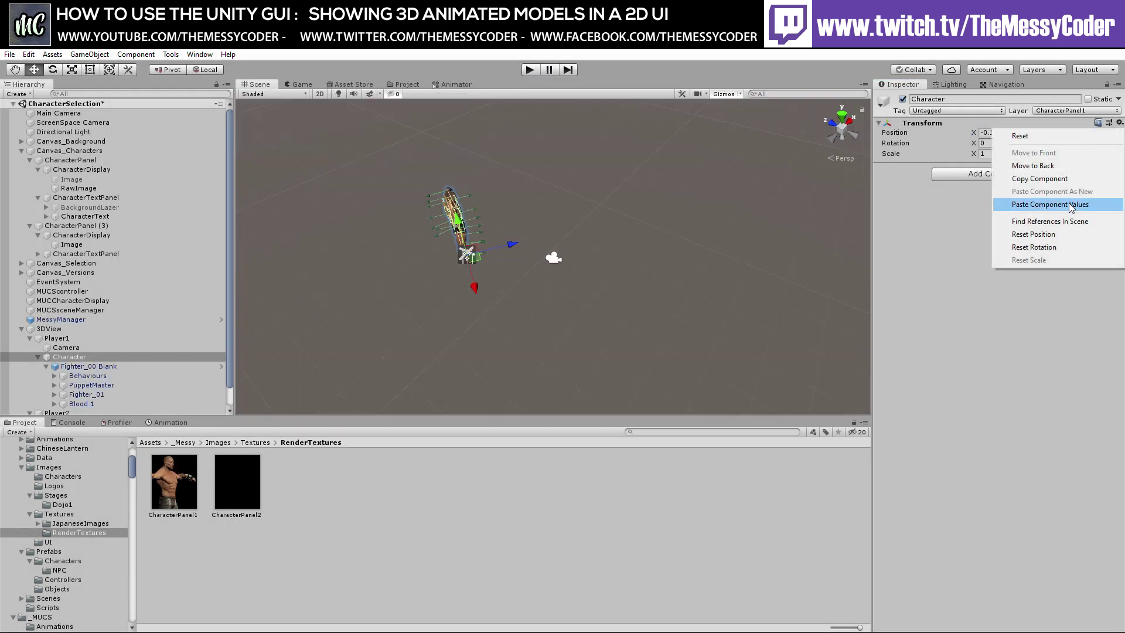
left_click(1031, 205)
scroll(184, 301, "down", 1)
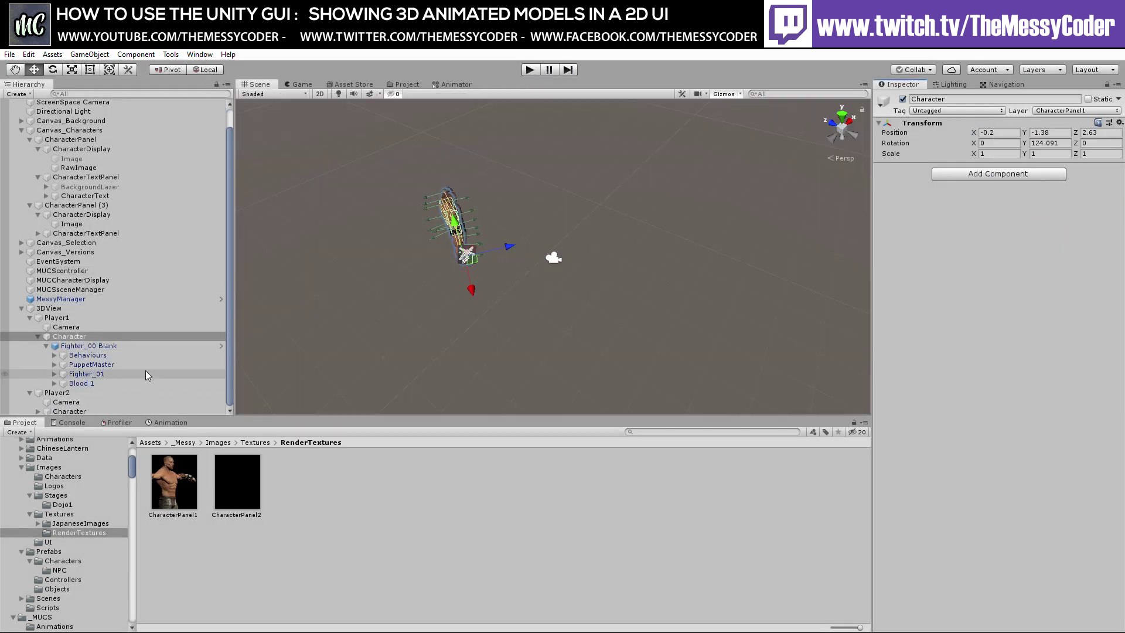
left_click(83, 411)
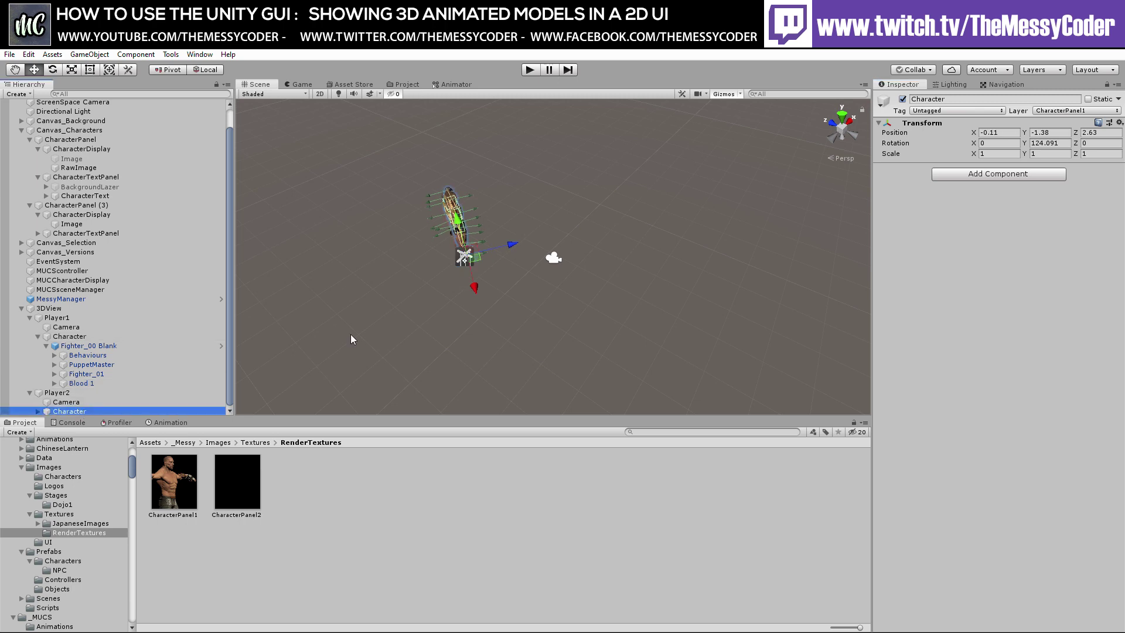
left_click(1119, 124)
left_click(1073, 206)
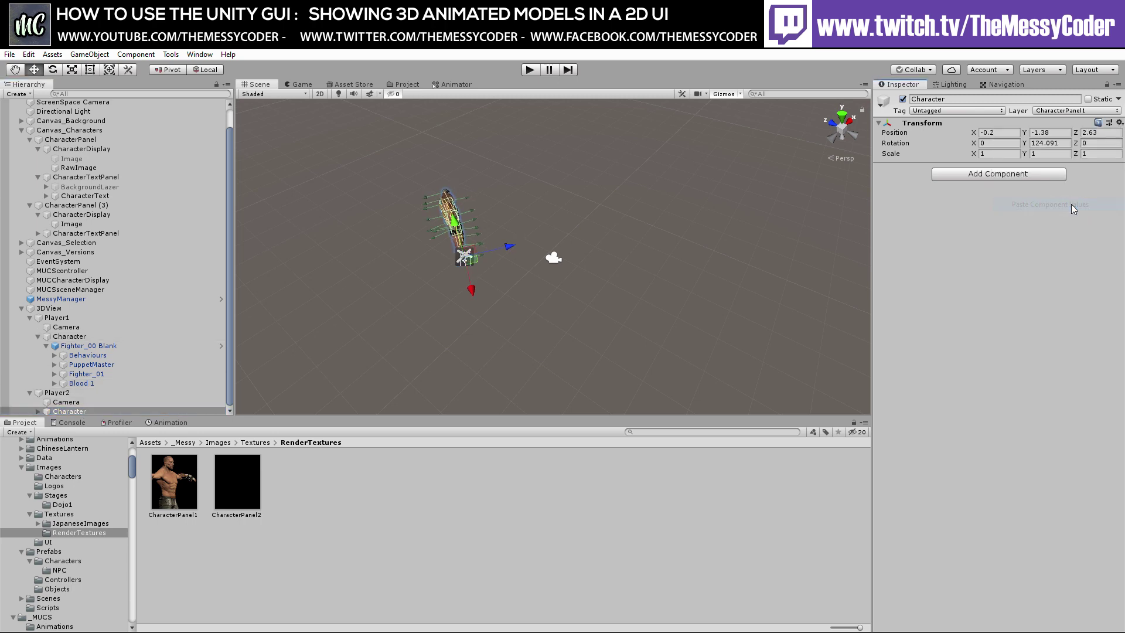
- Test-run the scene, pick the third fighter portrait, then stop play
left_click(530, 69)
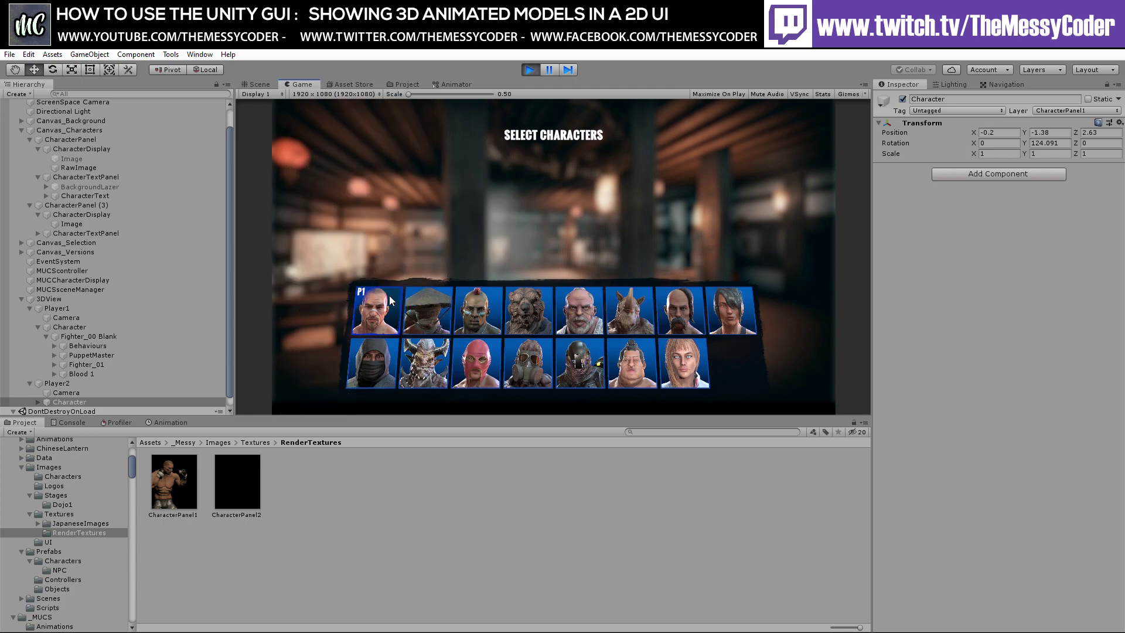
left_click(471, 306)
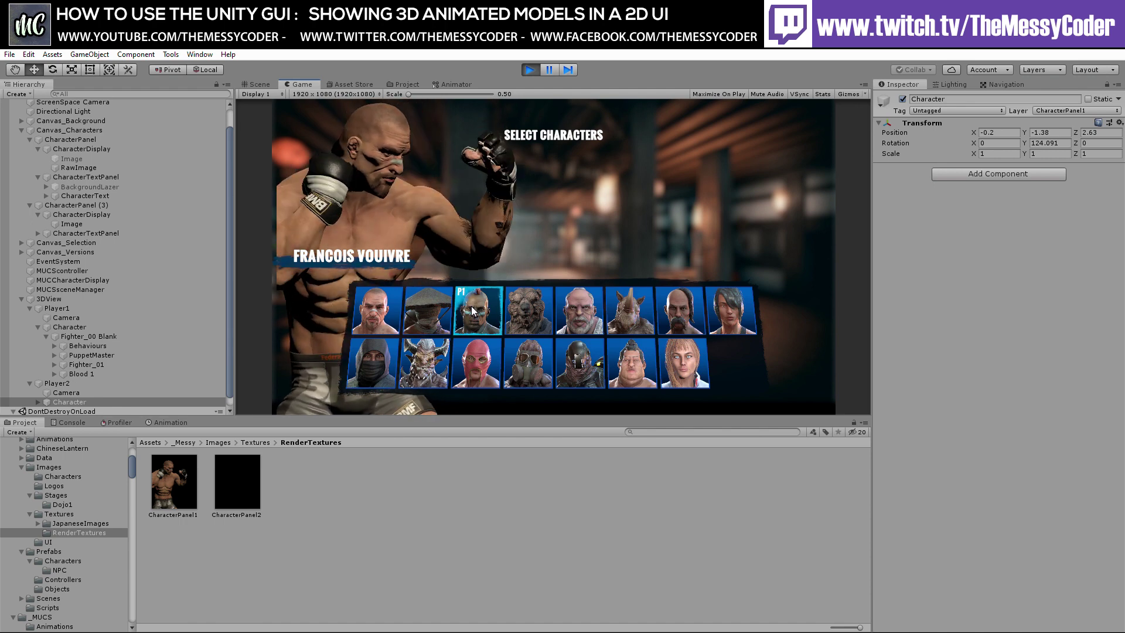
left_click(529, 70)
- Remove the Audio Listener from Player2's and Player1's cameras and start play mode
left_click(84, 411)
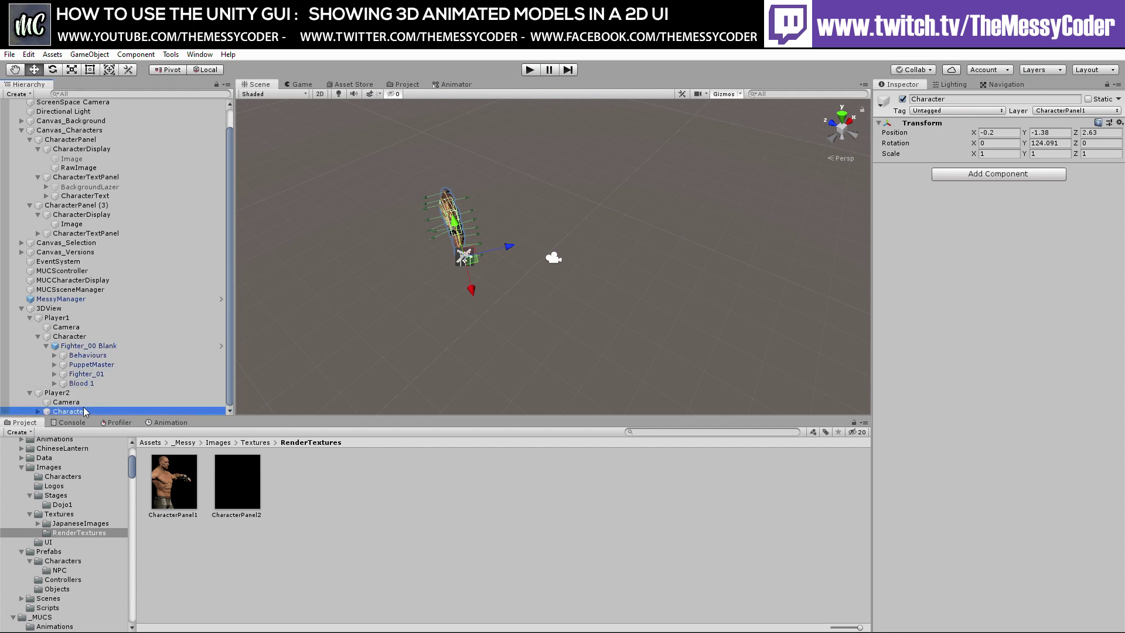
left_click(83, 403)
left_click(1119, 373)
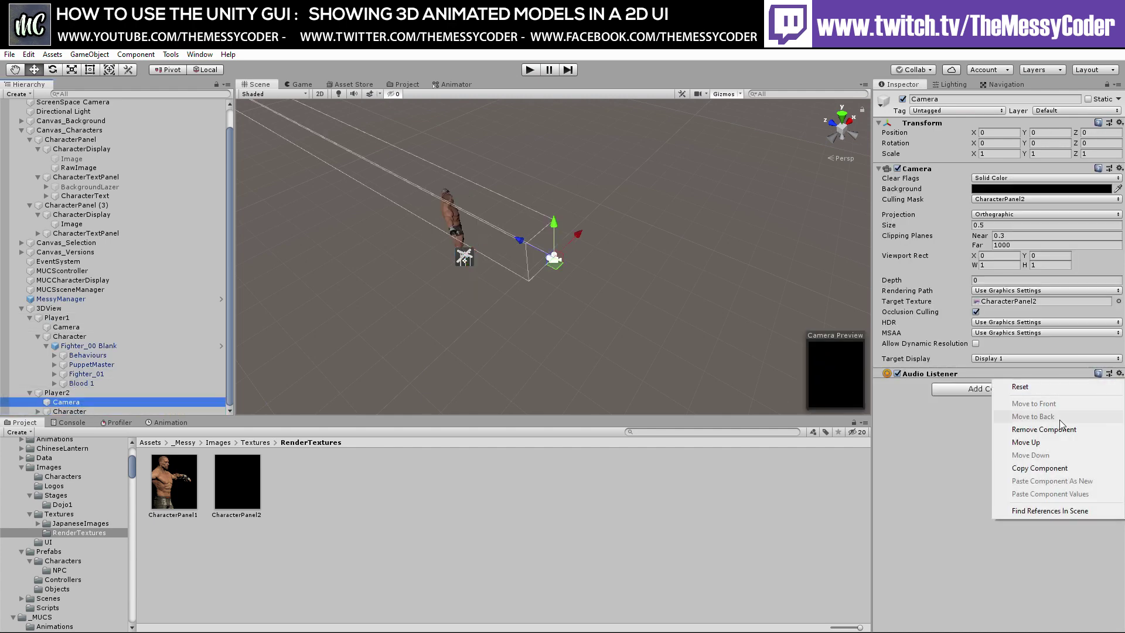
left_click(1022, 395)
left_click(130, 327)
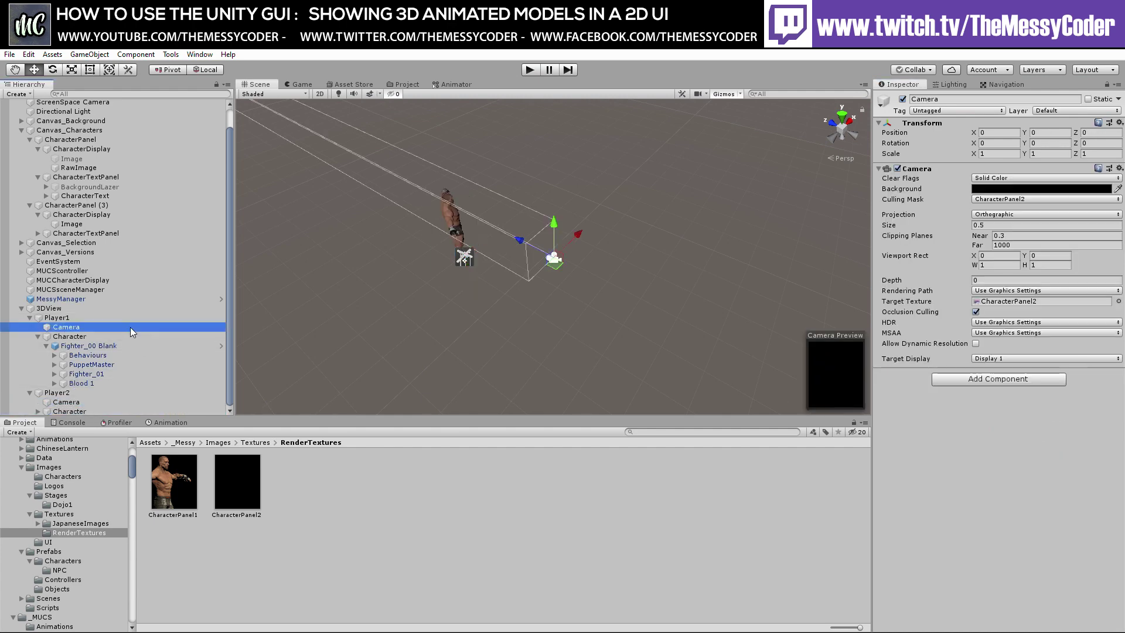
left_click(1118, 374)
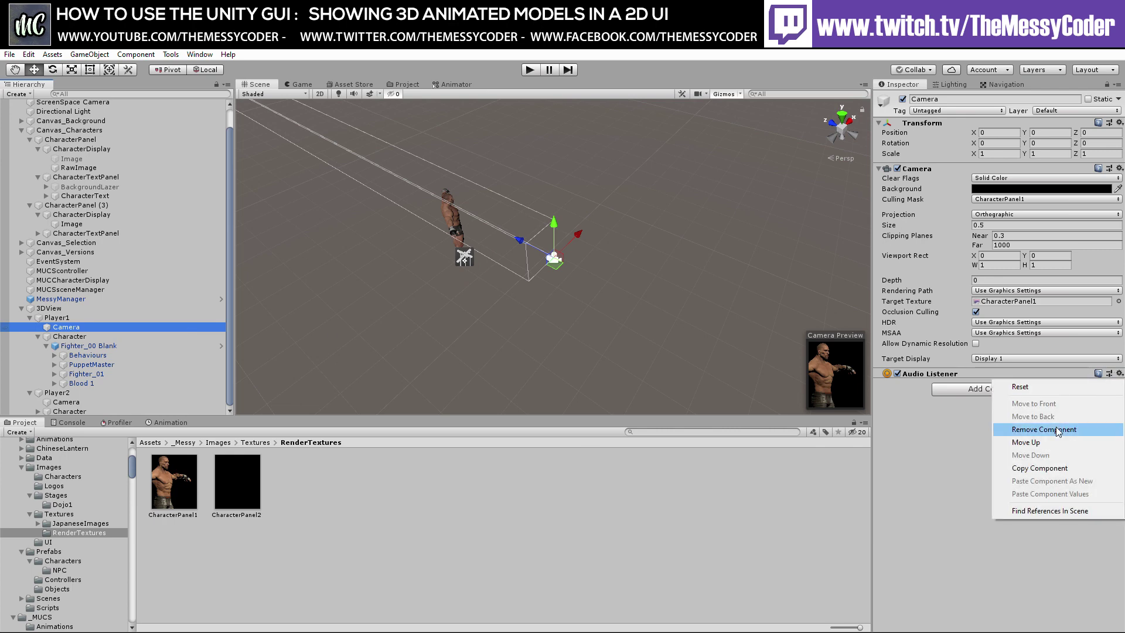
left_click(1022, 429)
left_click(528, 71)
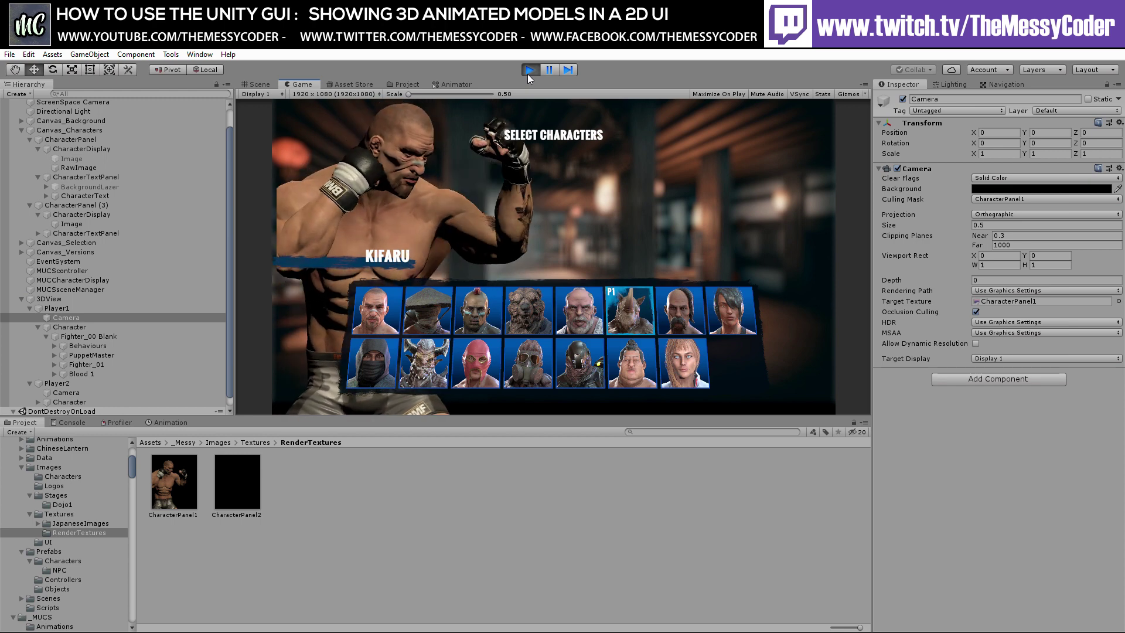
- Stop play mode and select the Fighter_00 Blank placeholder under Player1's Character
left_click(529, 71)
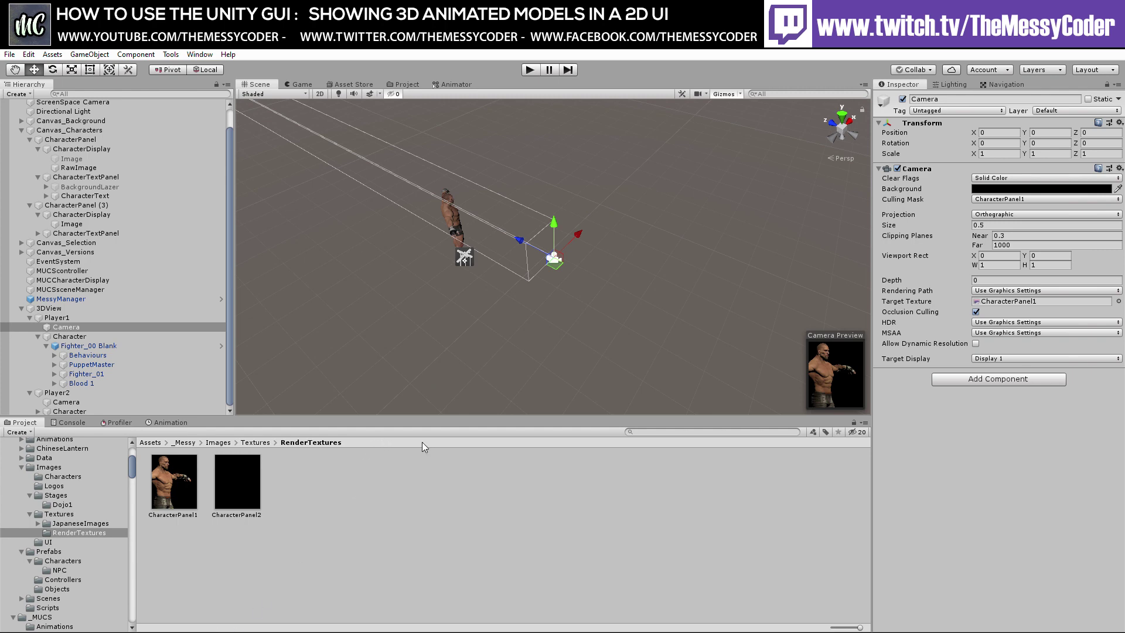
left_click(76, 346)
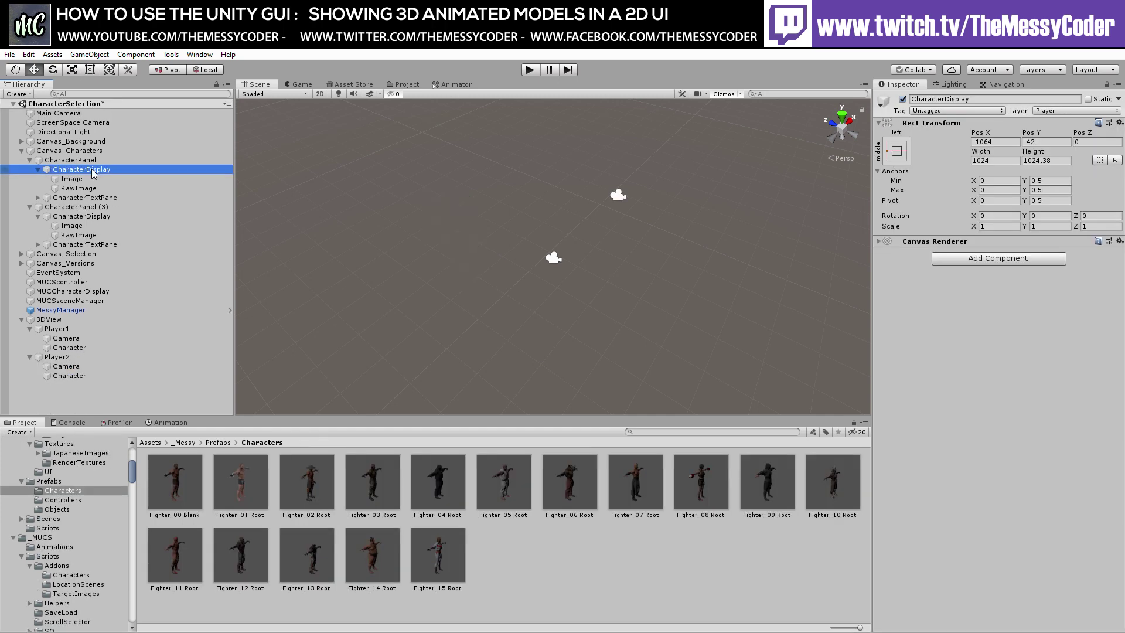
- Inspect the first panel's Image, RawImage and CharacterTextPanel objects
left_click(88, 179)
left_click(89, 188)
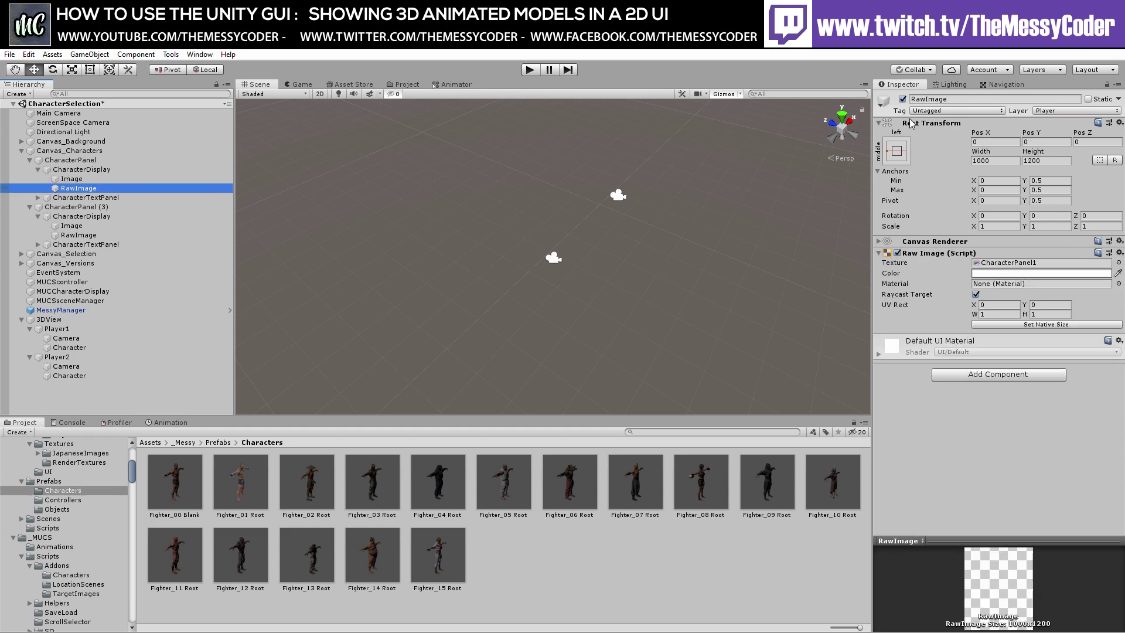
left_click(155, 178)
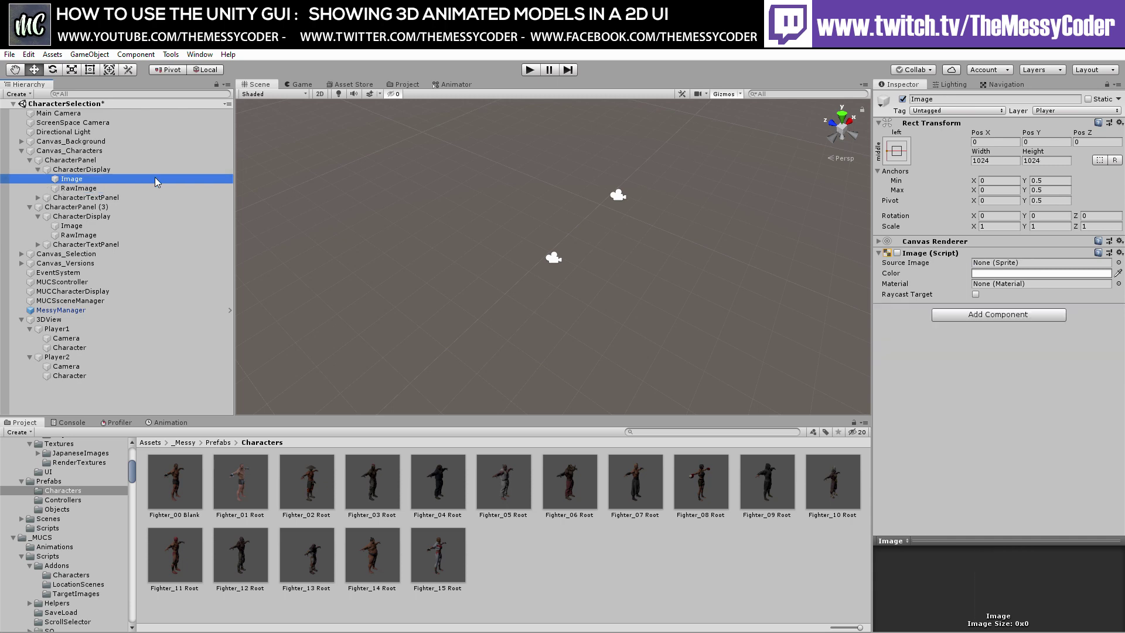
left_click(153, 196)
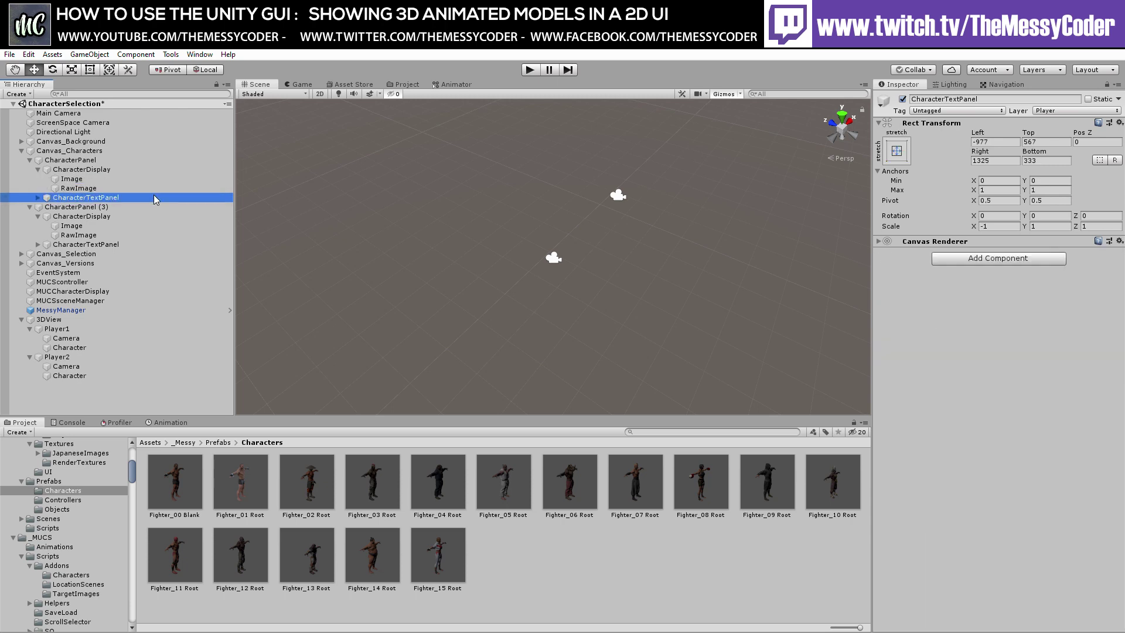
left_click(112, 190)
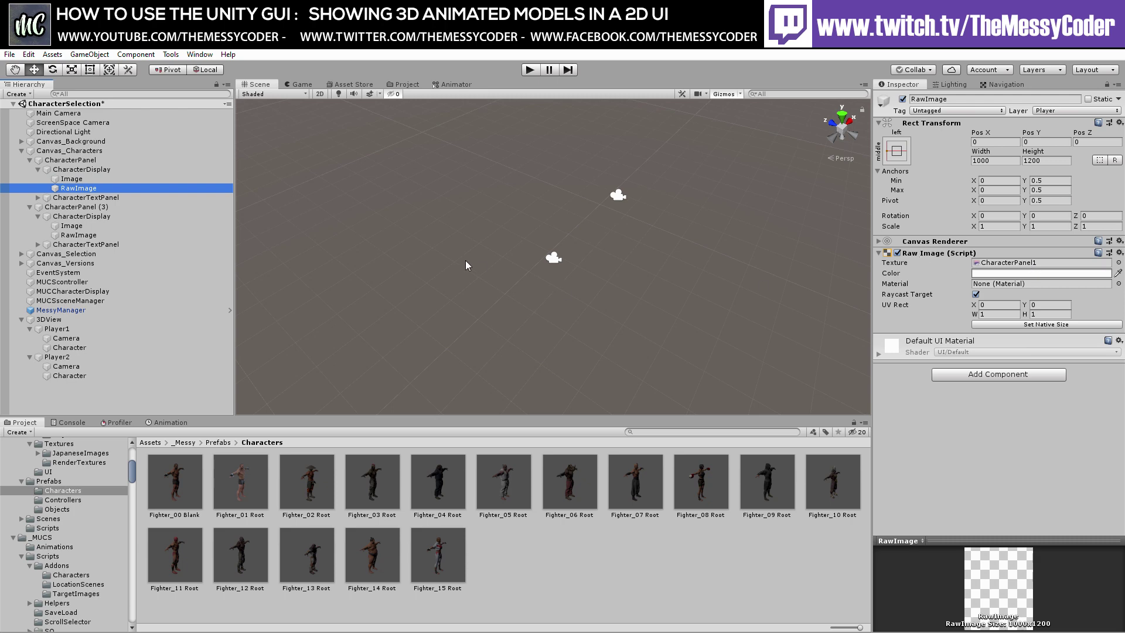
- Compare the second panel's RawImage and Image, then select MUCCharacterDisplay
left_click(88, 235)
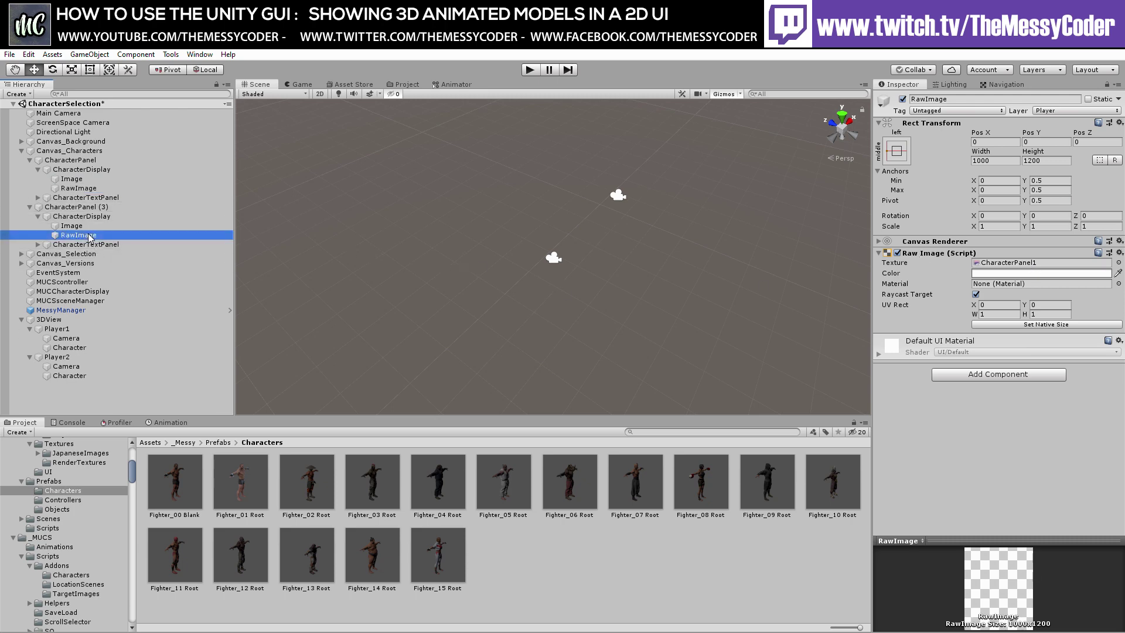
left_click(85, 226)
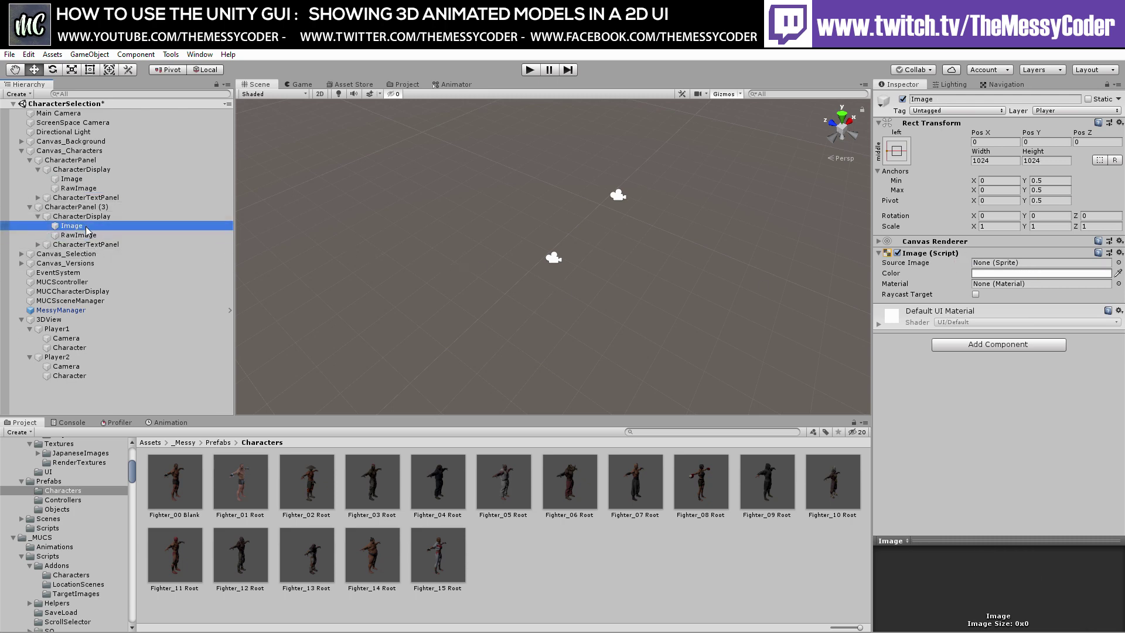
left_click(86, 234)
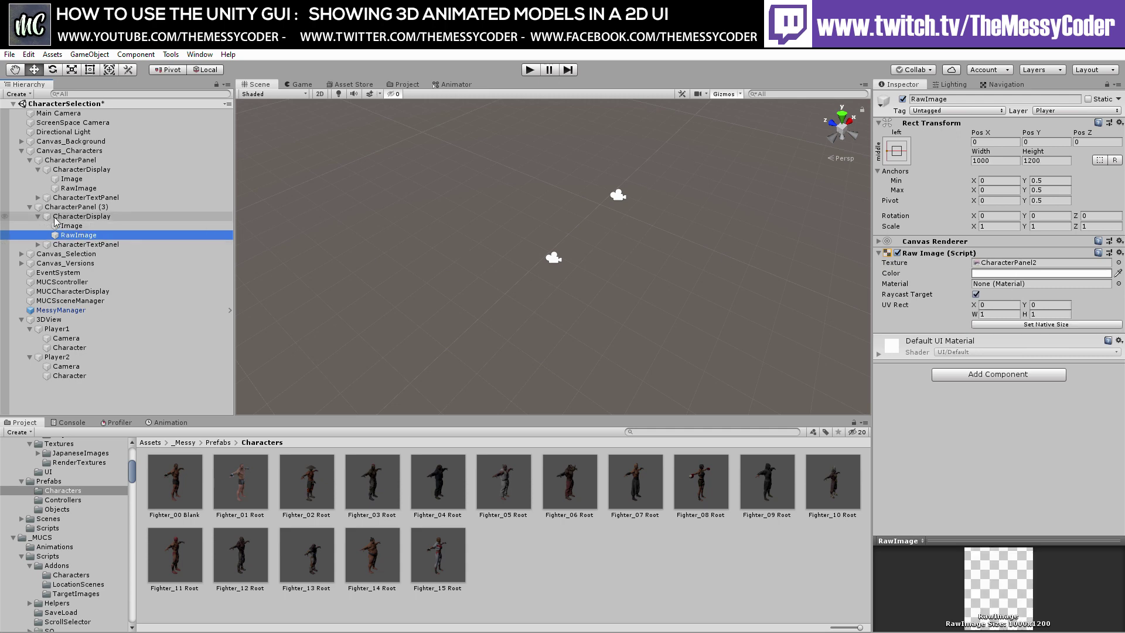
left_click(88, 291)
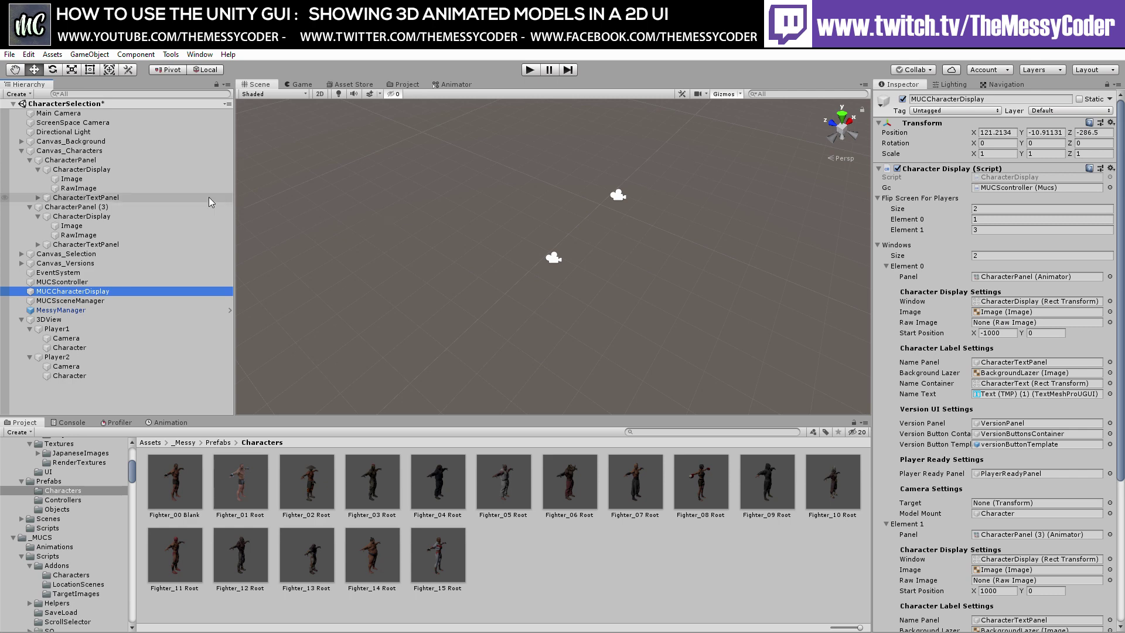
- Drop the two panels' RawImages into Element 0 and Element 1 Raw Image slots, clearing the Image slots to None
left_click_drag(78, 189, 979, 326)
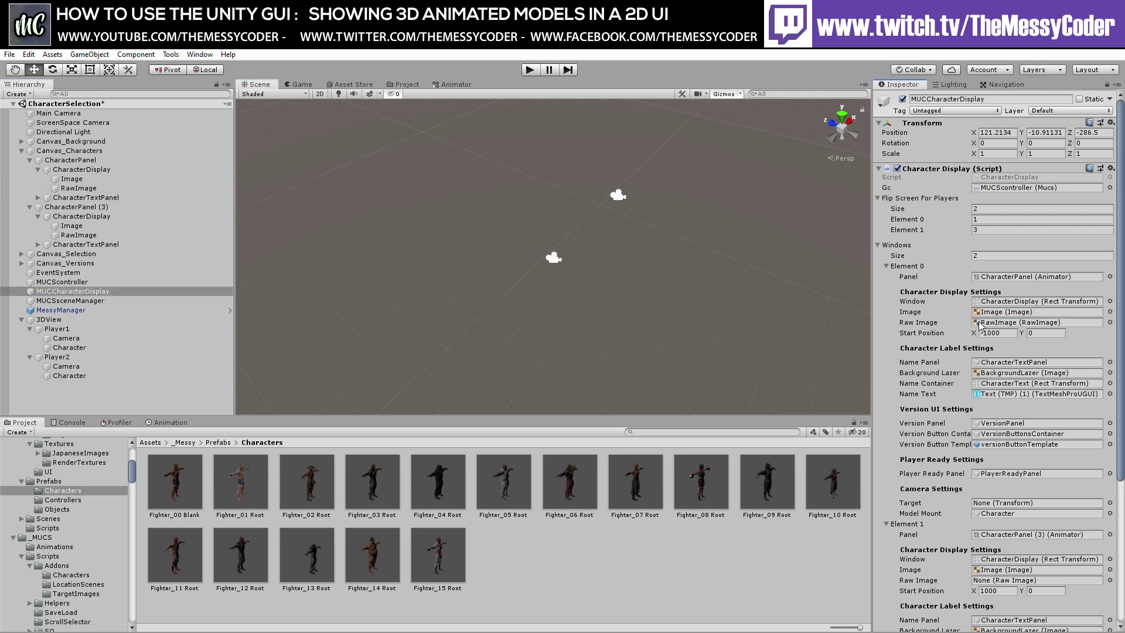
left_click_drag(79, 235, 1012, 579)
left_click(1001, 571)
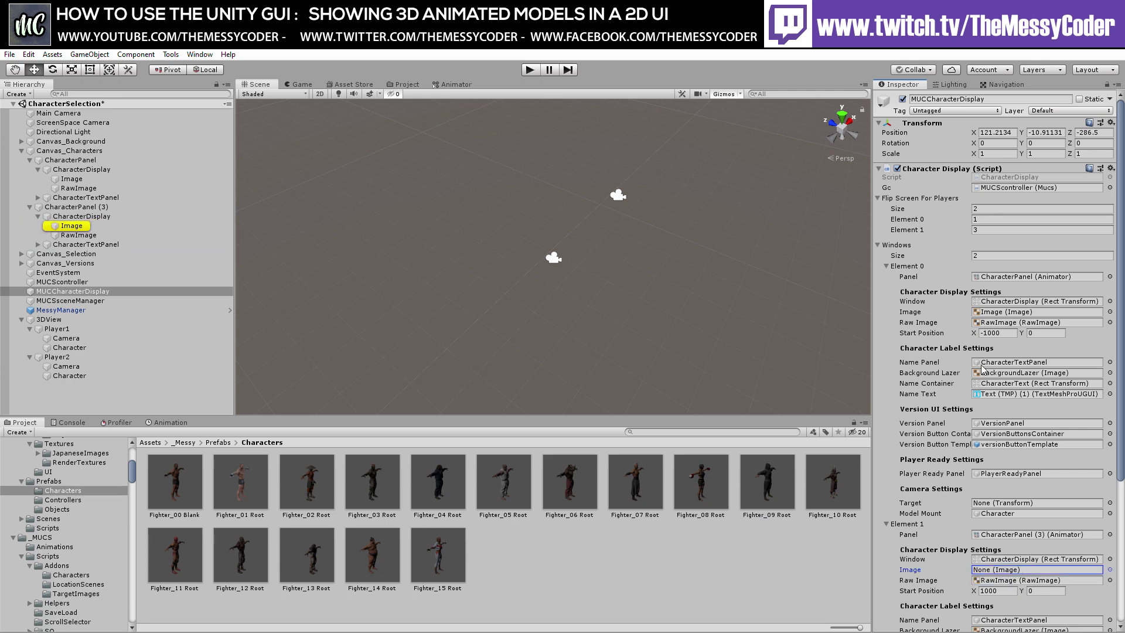
left_click(997, 314)
key("Delete")
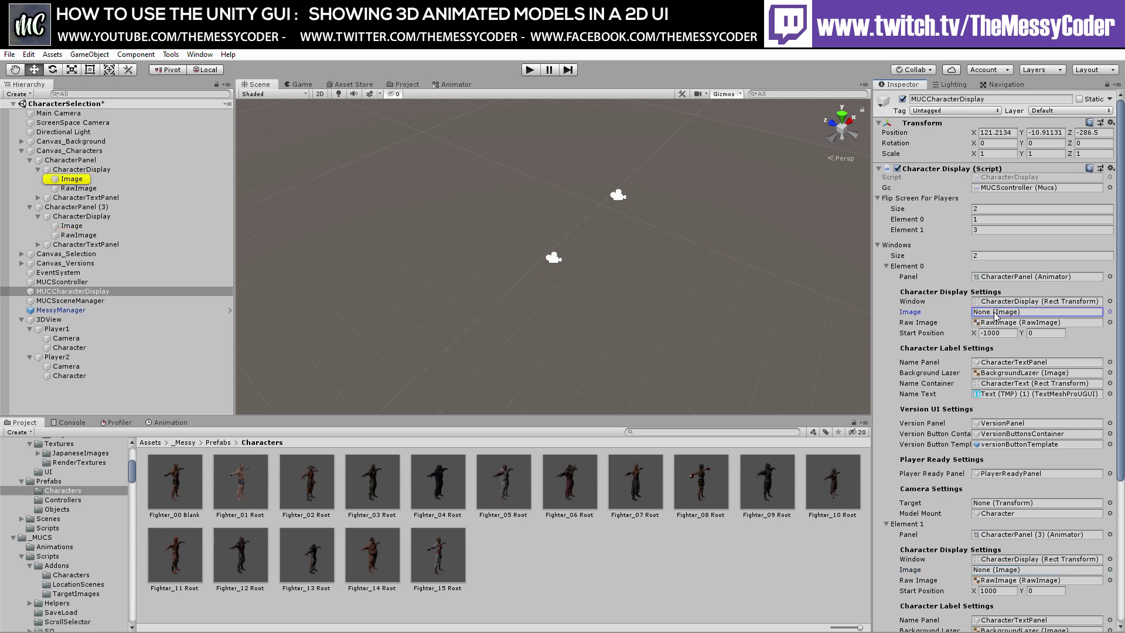
scroll(993, 351, "down", 3)
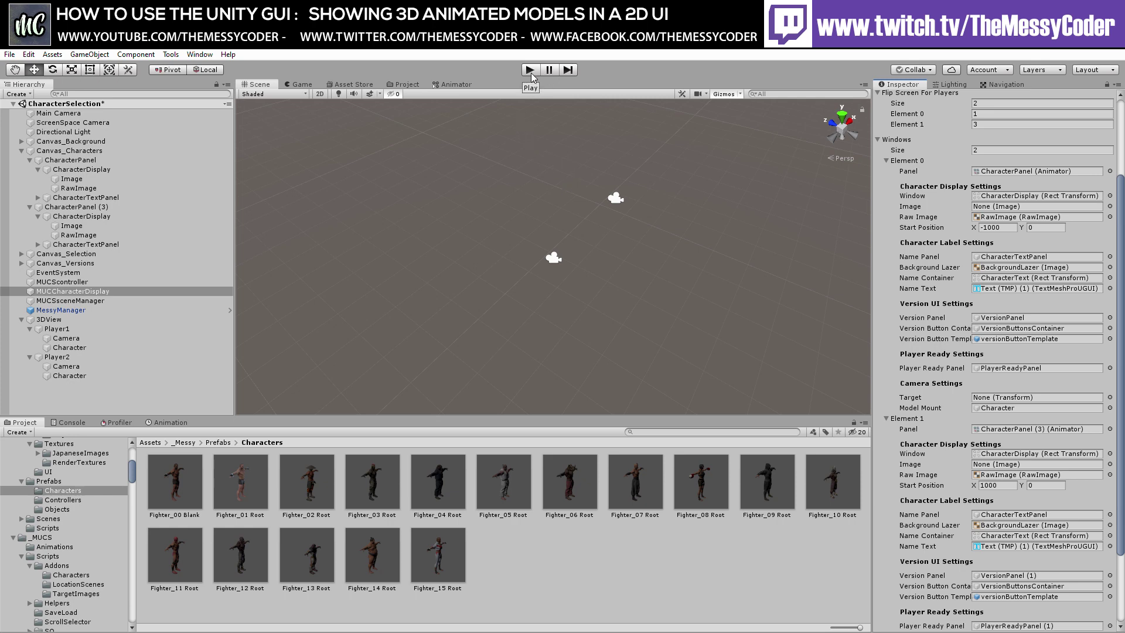
- Check the layers of Player2's and Player1's Character objects, then enter Play mode
left_click(115, 376)
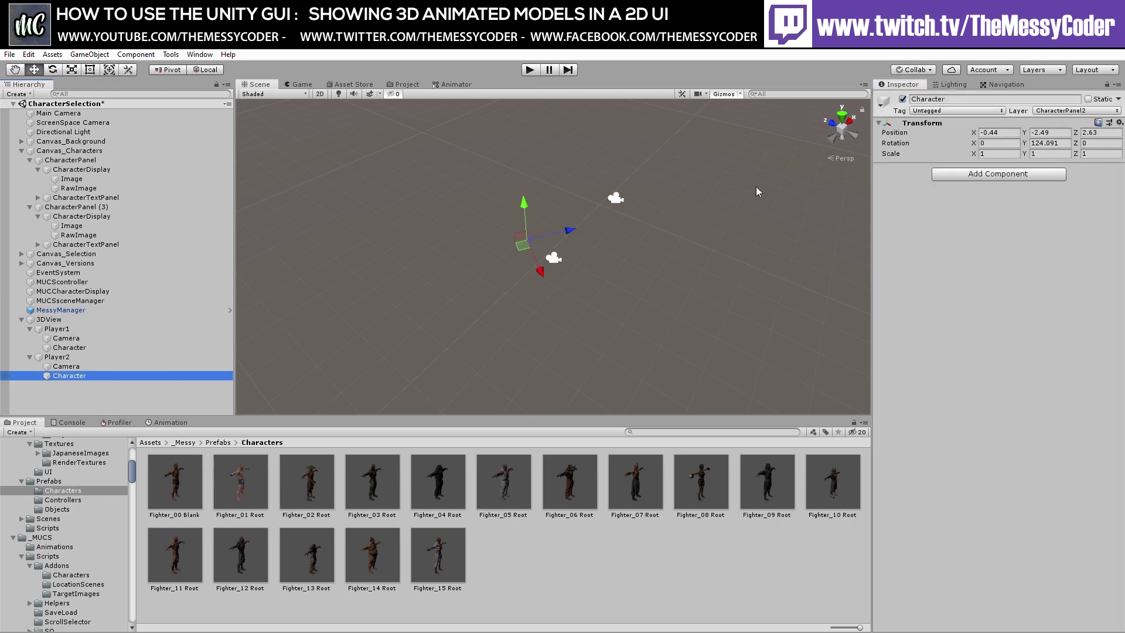
left_click(58, 348)
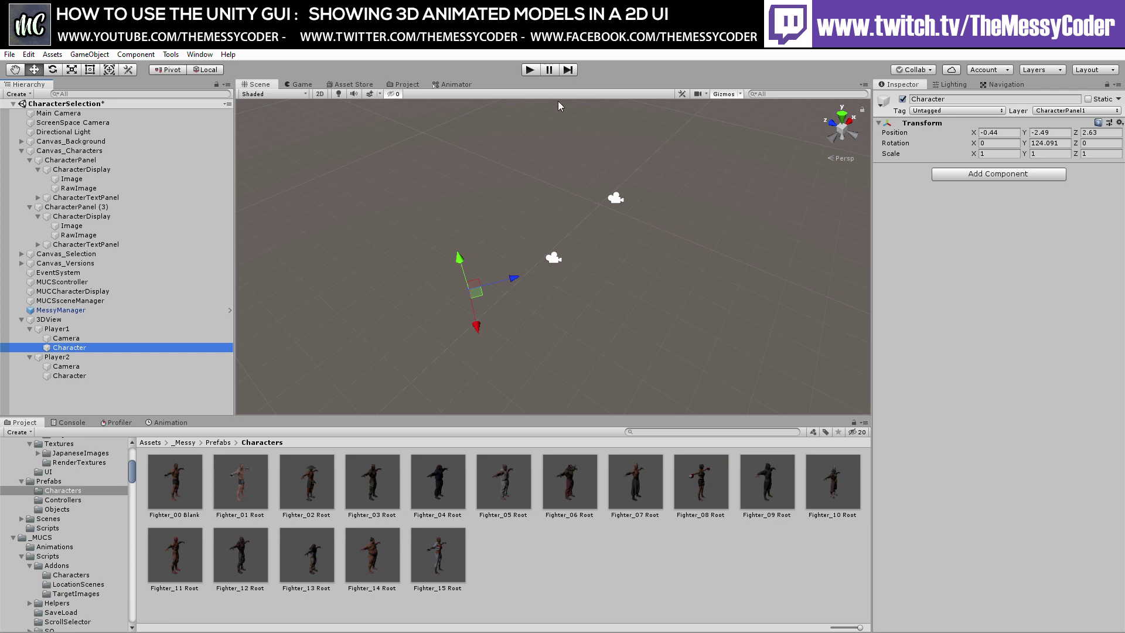
left_click(529, 70)
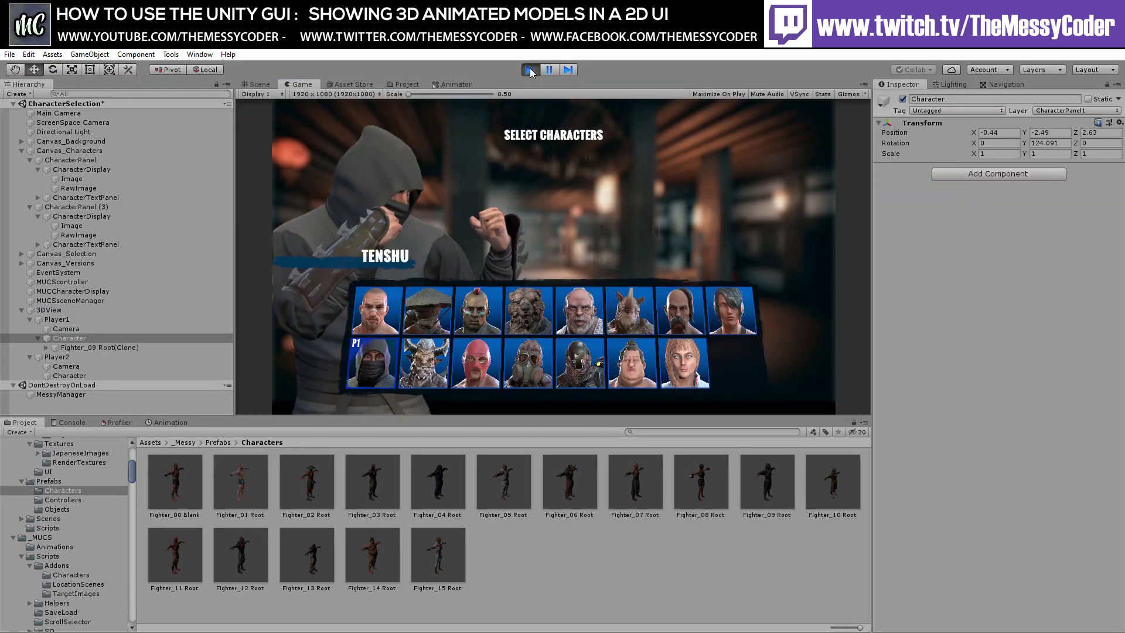
- Stop the game, enable Maximize On Play in the Game view, and restart Play mode
left_click(529, 70)
left_click(301, 84)
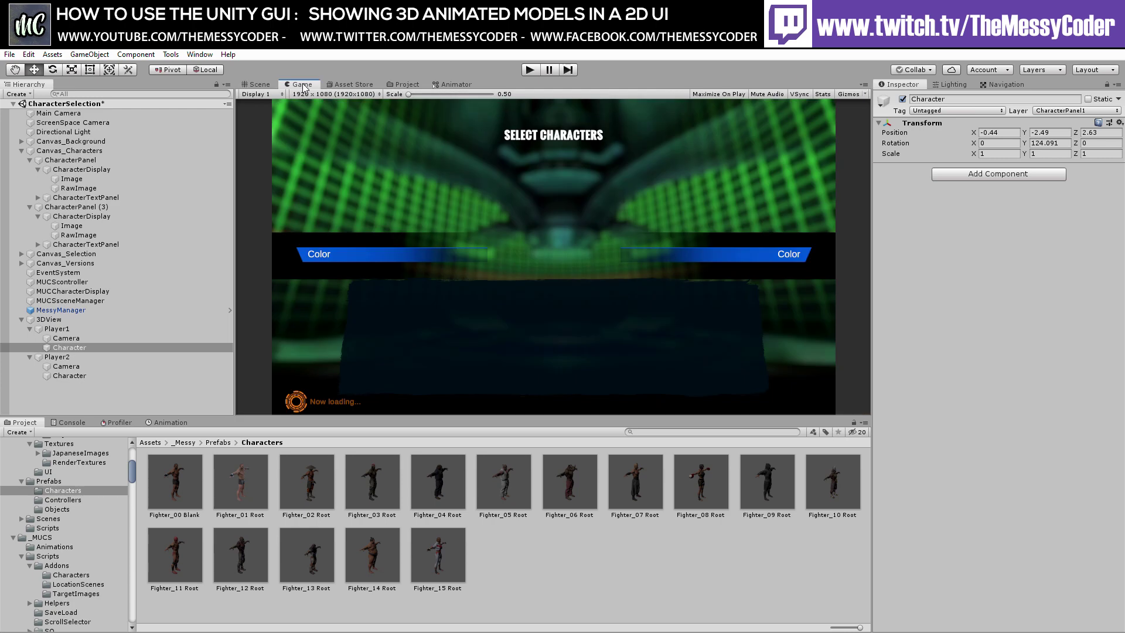
left_click(720, 95)
left_click(530, 70)
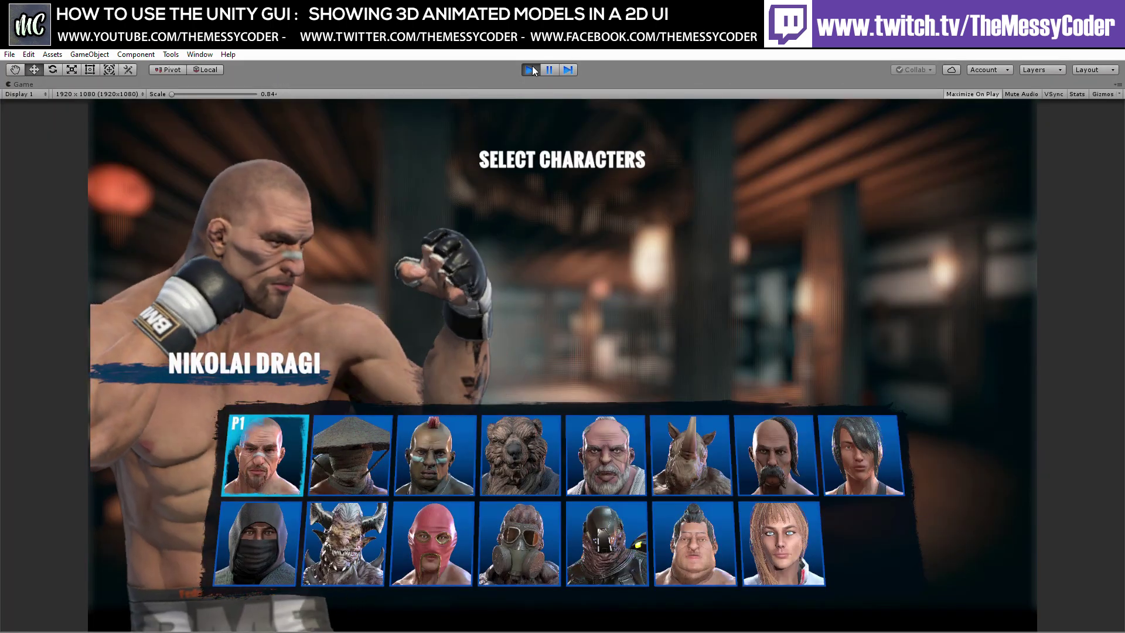
- Confirm the bear fighter for P1, step the CPU's pick to Francois Vouivre, then stop playing
key("Right")
key("Right")
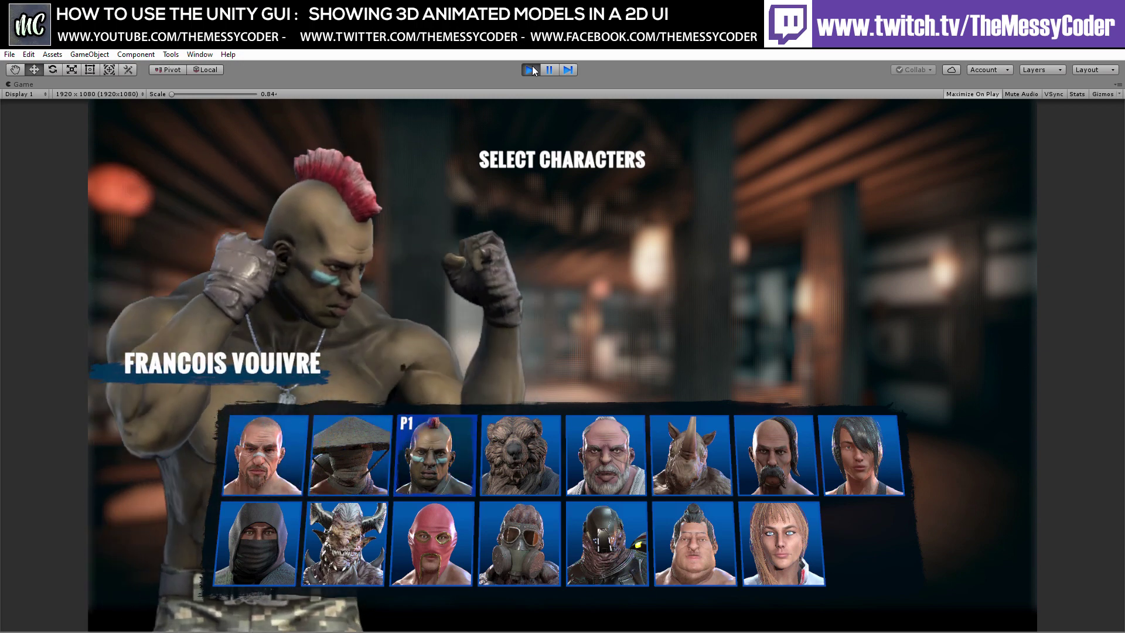
key("Right")
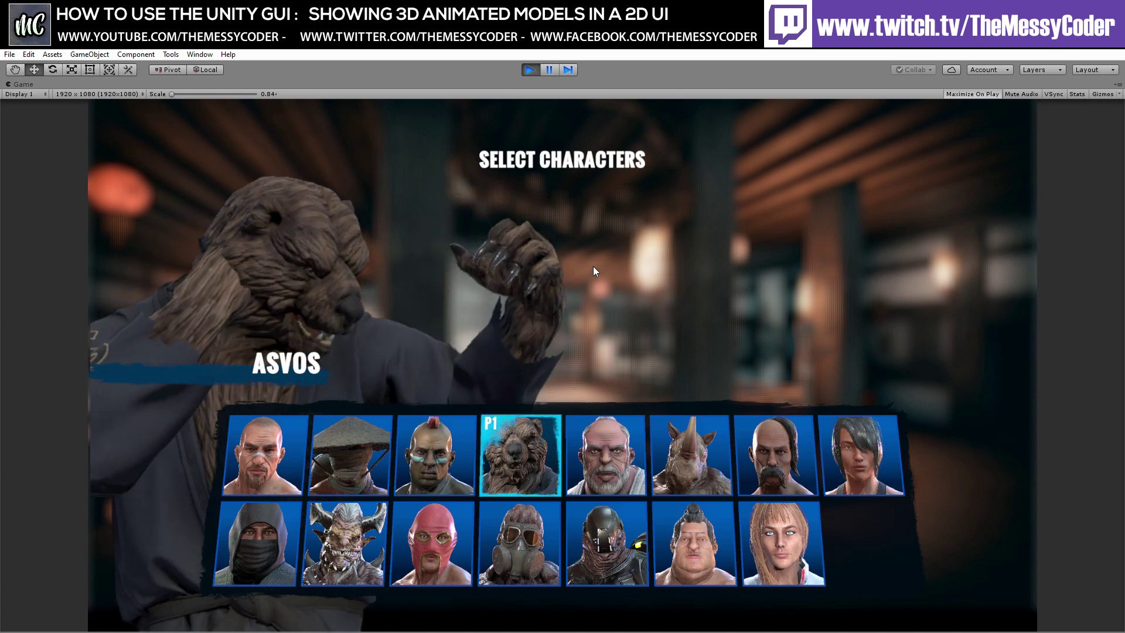
key("Return")
key("Right")
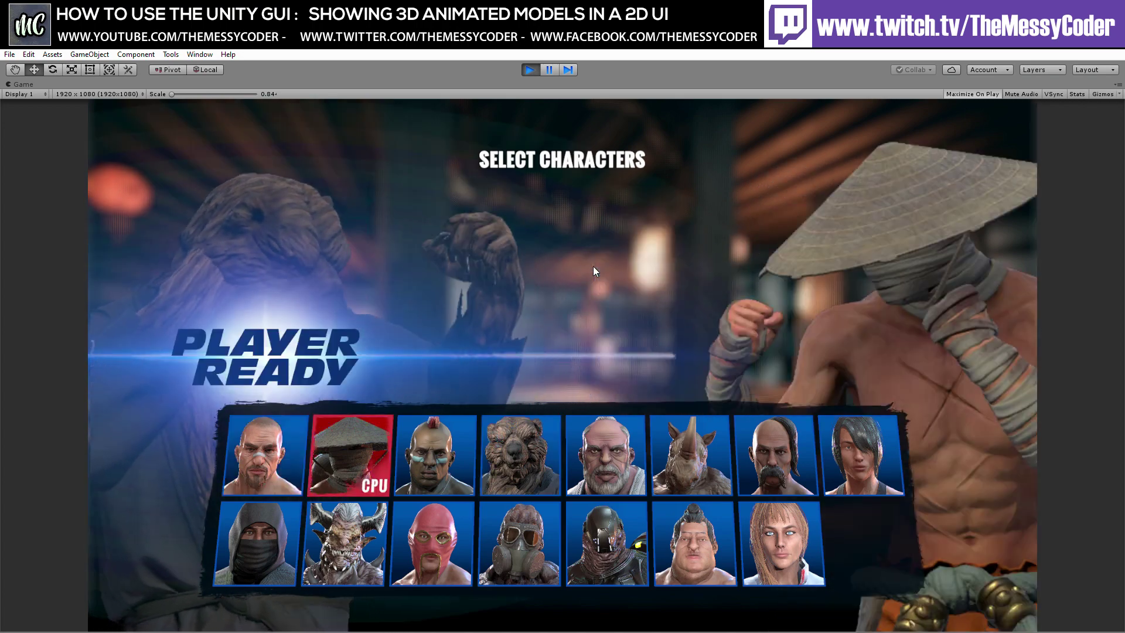
key("Right")
key("Right")
key("Right")
key("Right")
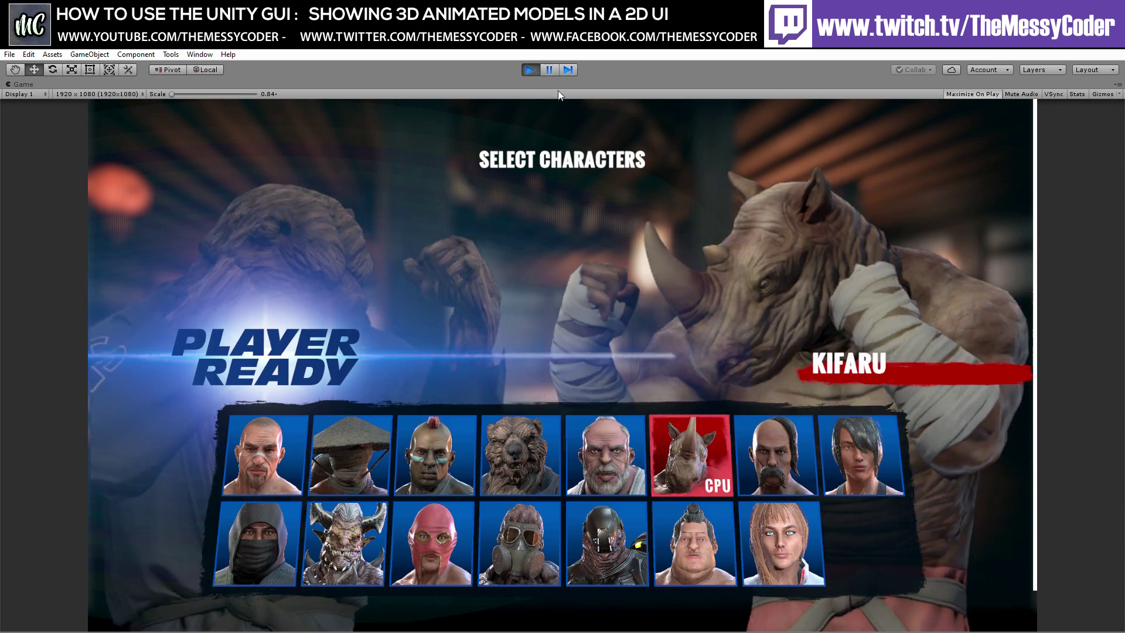
left_click(531, 70)
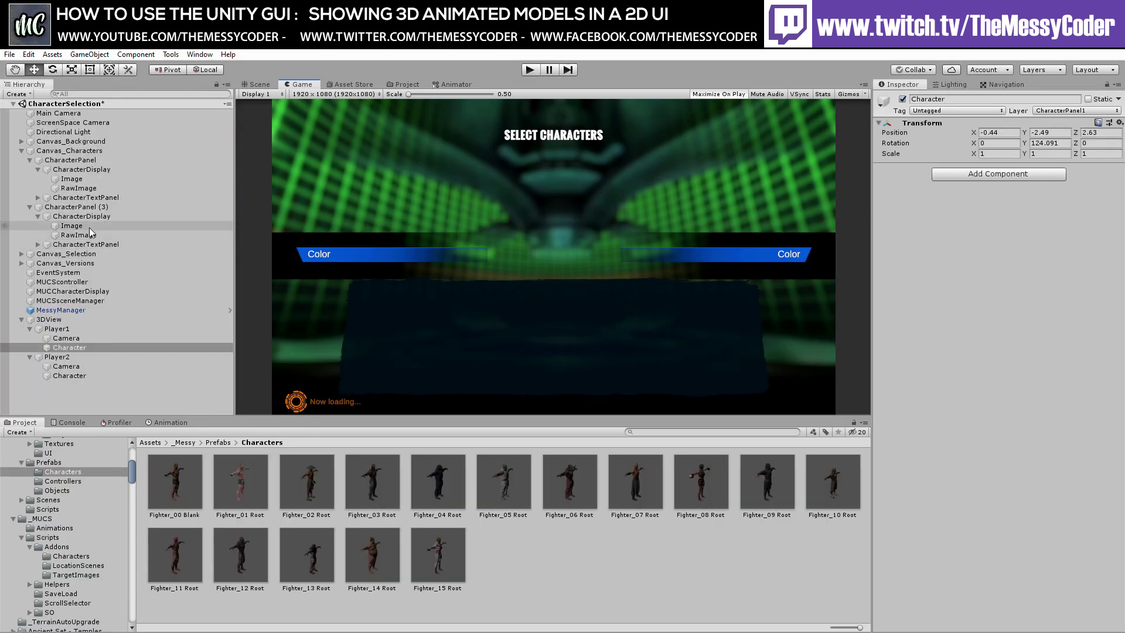
- Deactivate both panels' Image objects together and run the scene again
left_click(89, 226)
left_click(77, 179, "ctrl")
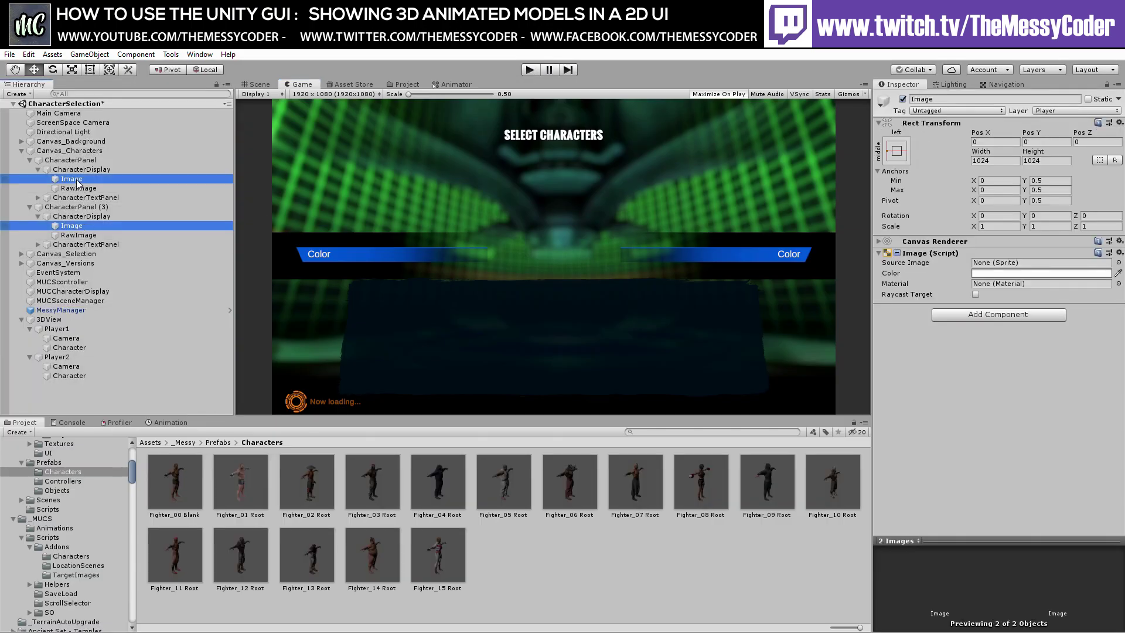
left_click(903, 99)
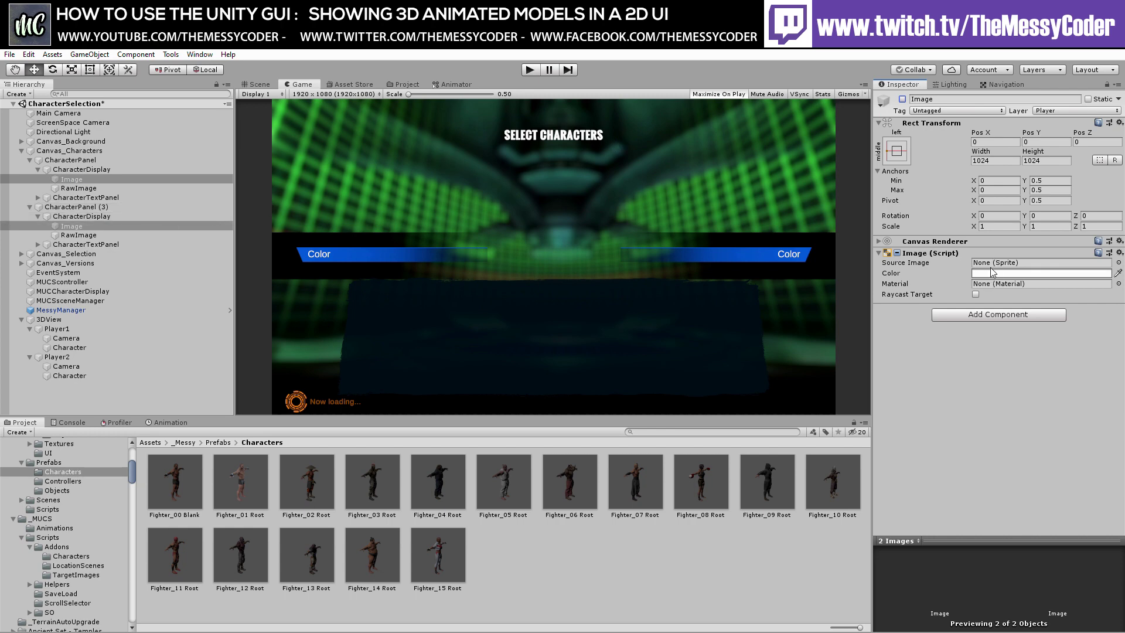
left_click(527, 72)
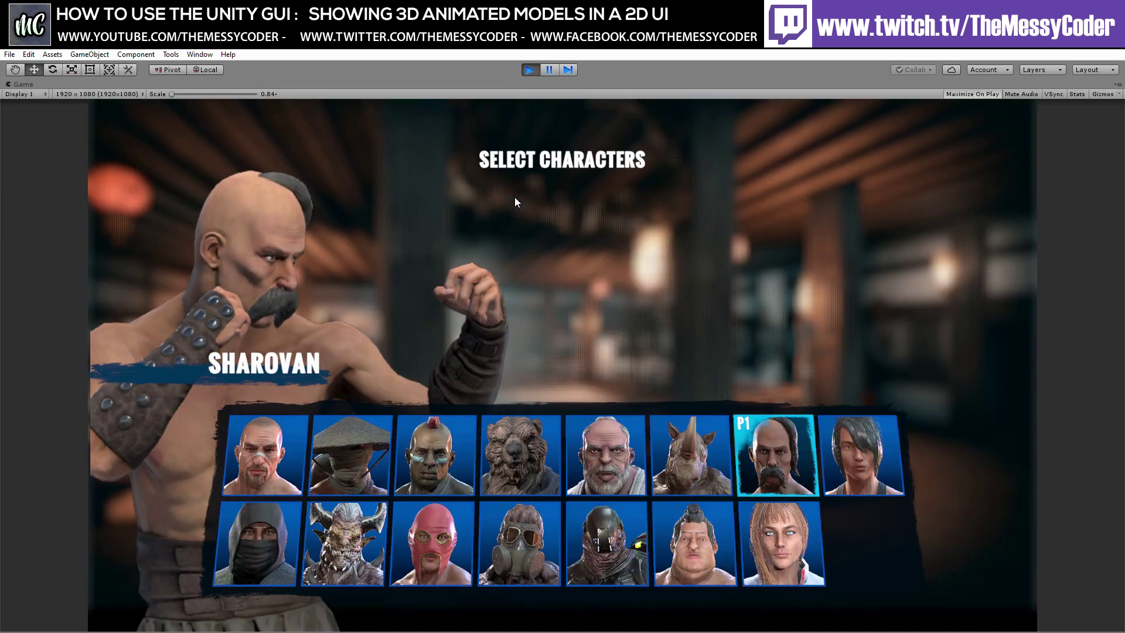
- Move P1's selection through the roster and confirm Asvos as P1's fighter
key("Left")
key("Left")
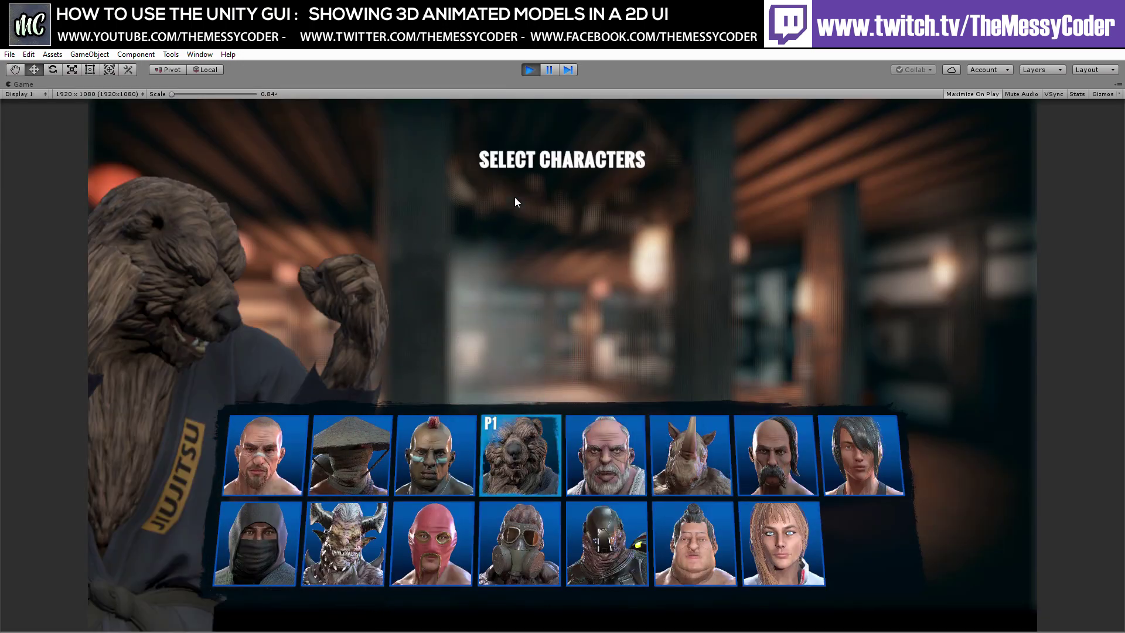
key("Return")
key("Right")
key("Right")
key("Right")
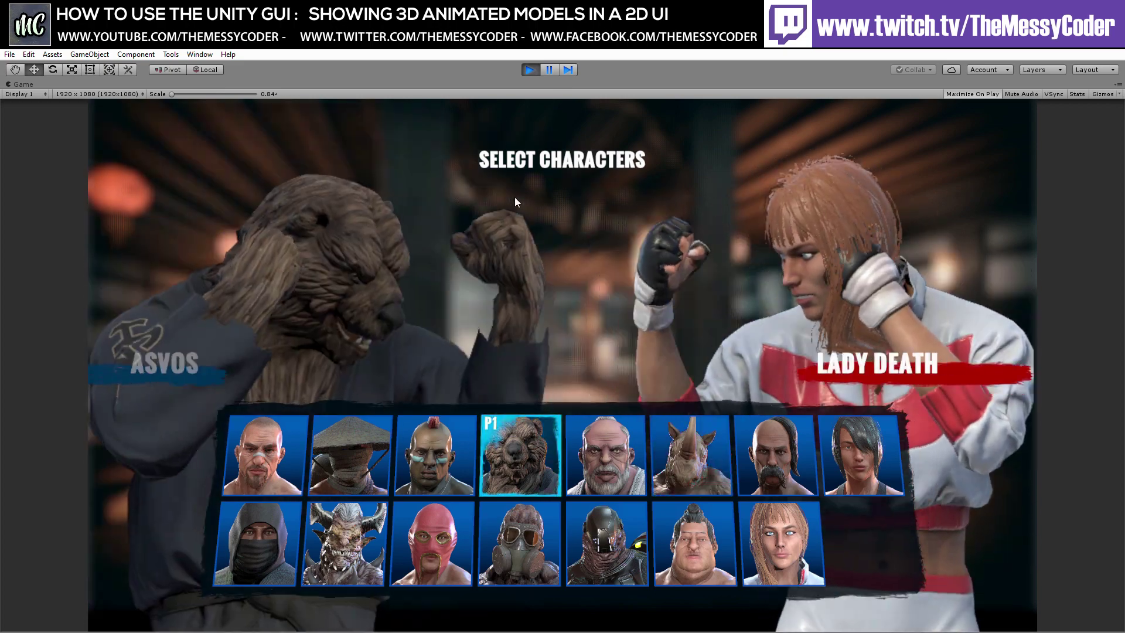
key("Left")
key("Left")
key("Right")
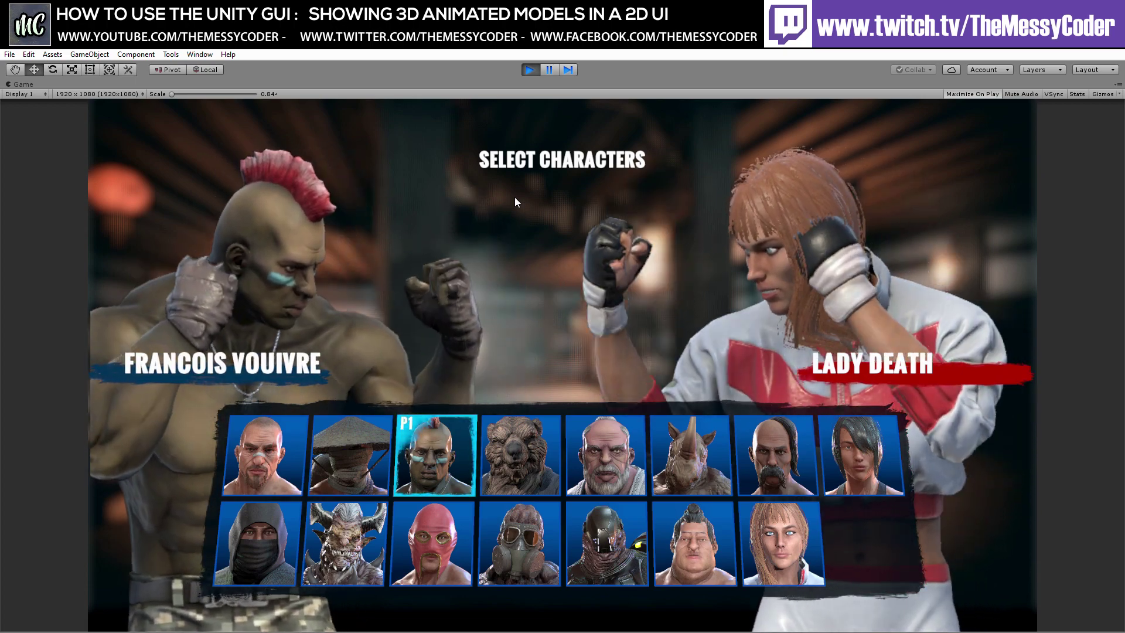
key("Right")
key("Return")
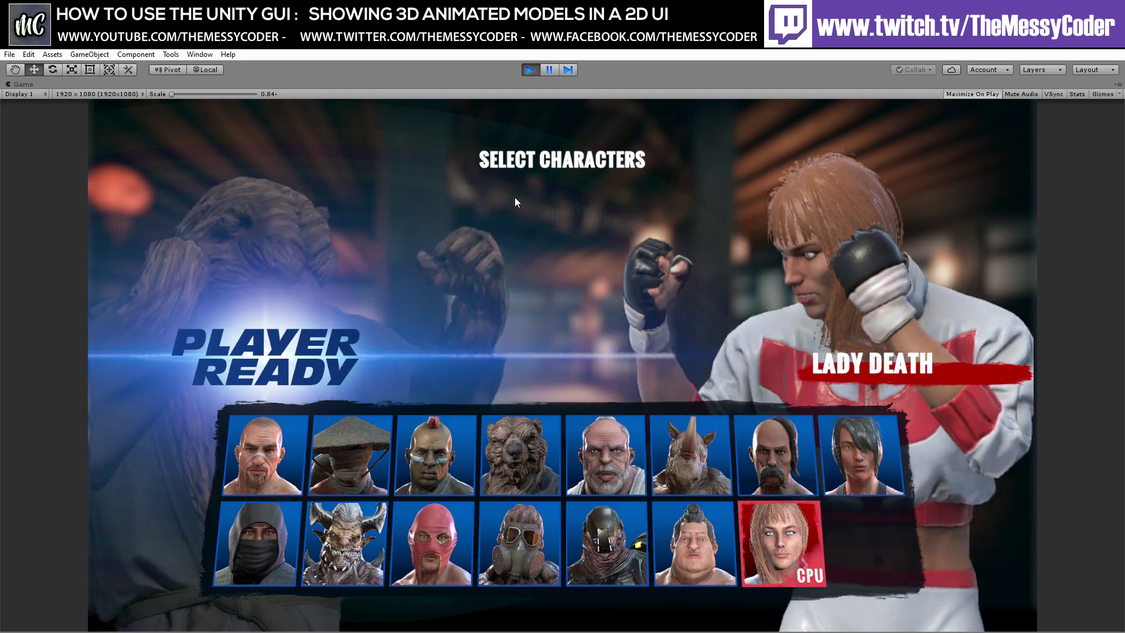
- Move the CPU's selection to Rojin and confirm it so both sides are ready
key("Left")
key("Up")
key("Left")
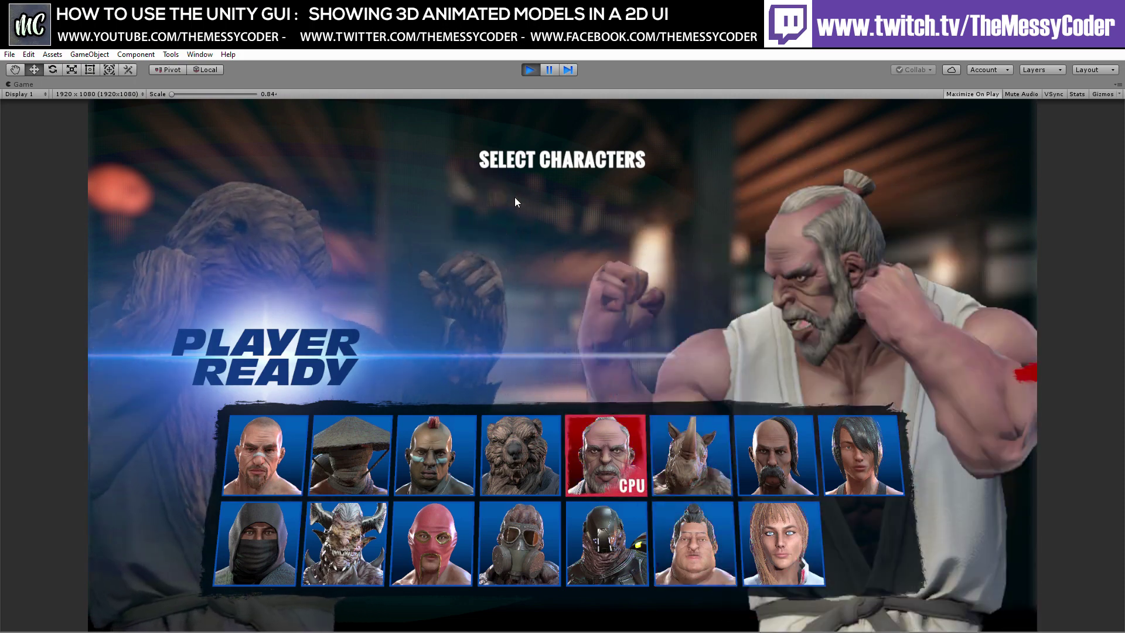
key("Return")
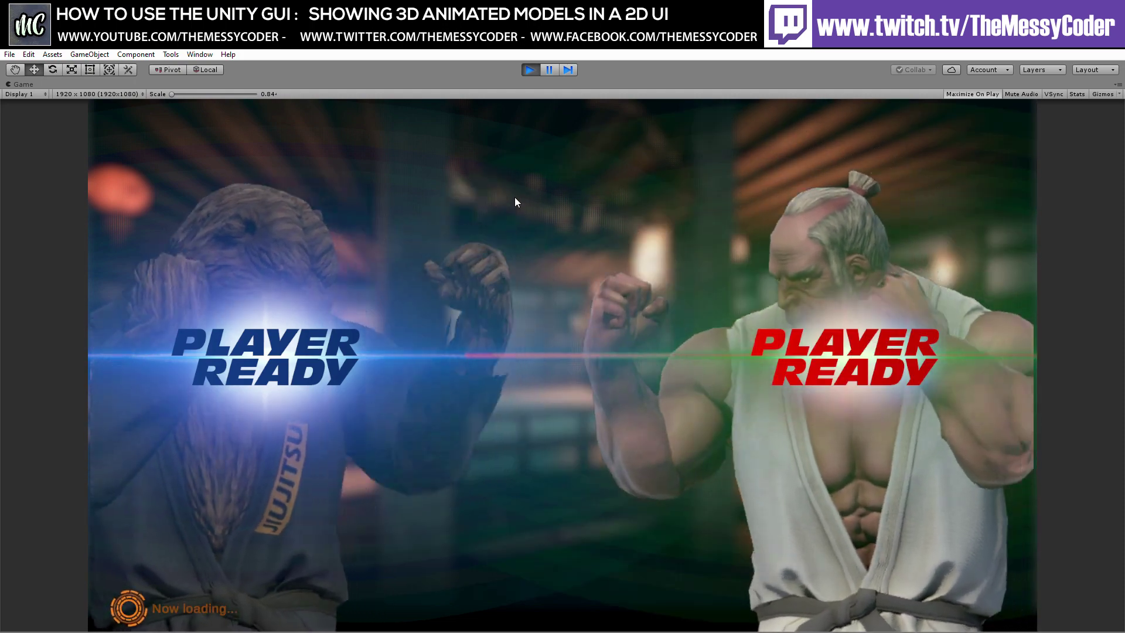